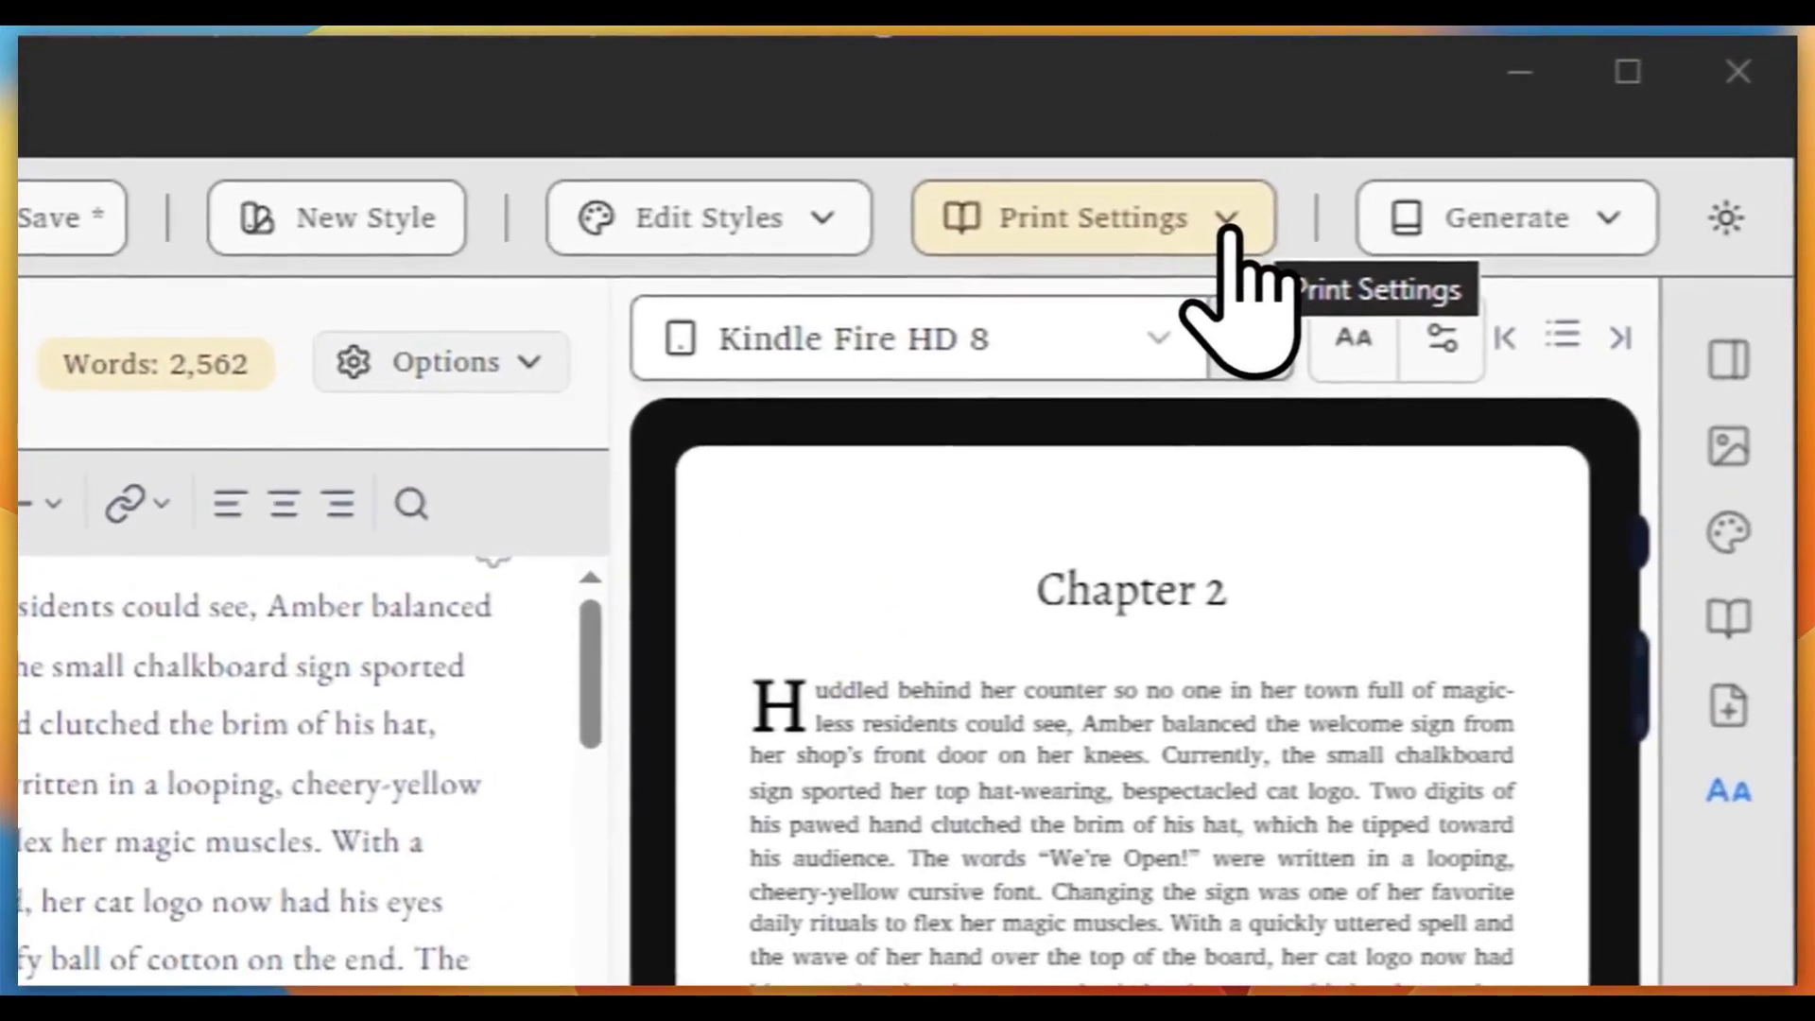
Open the Spread Alignment print settings and turn on Balance facing pages
left_click(1512, 127)
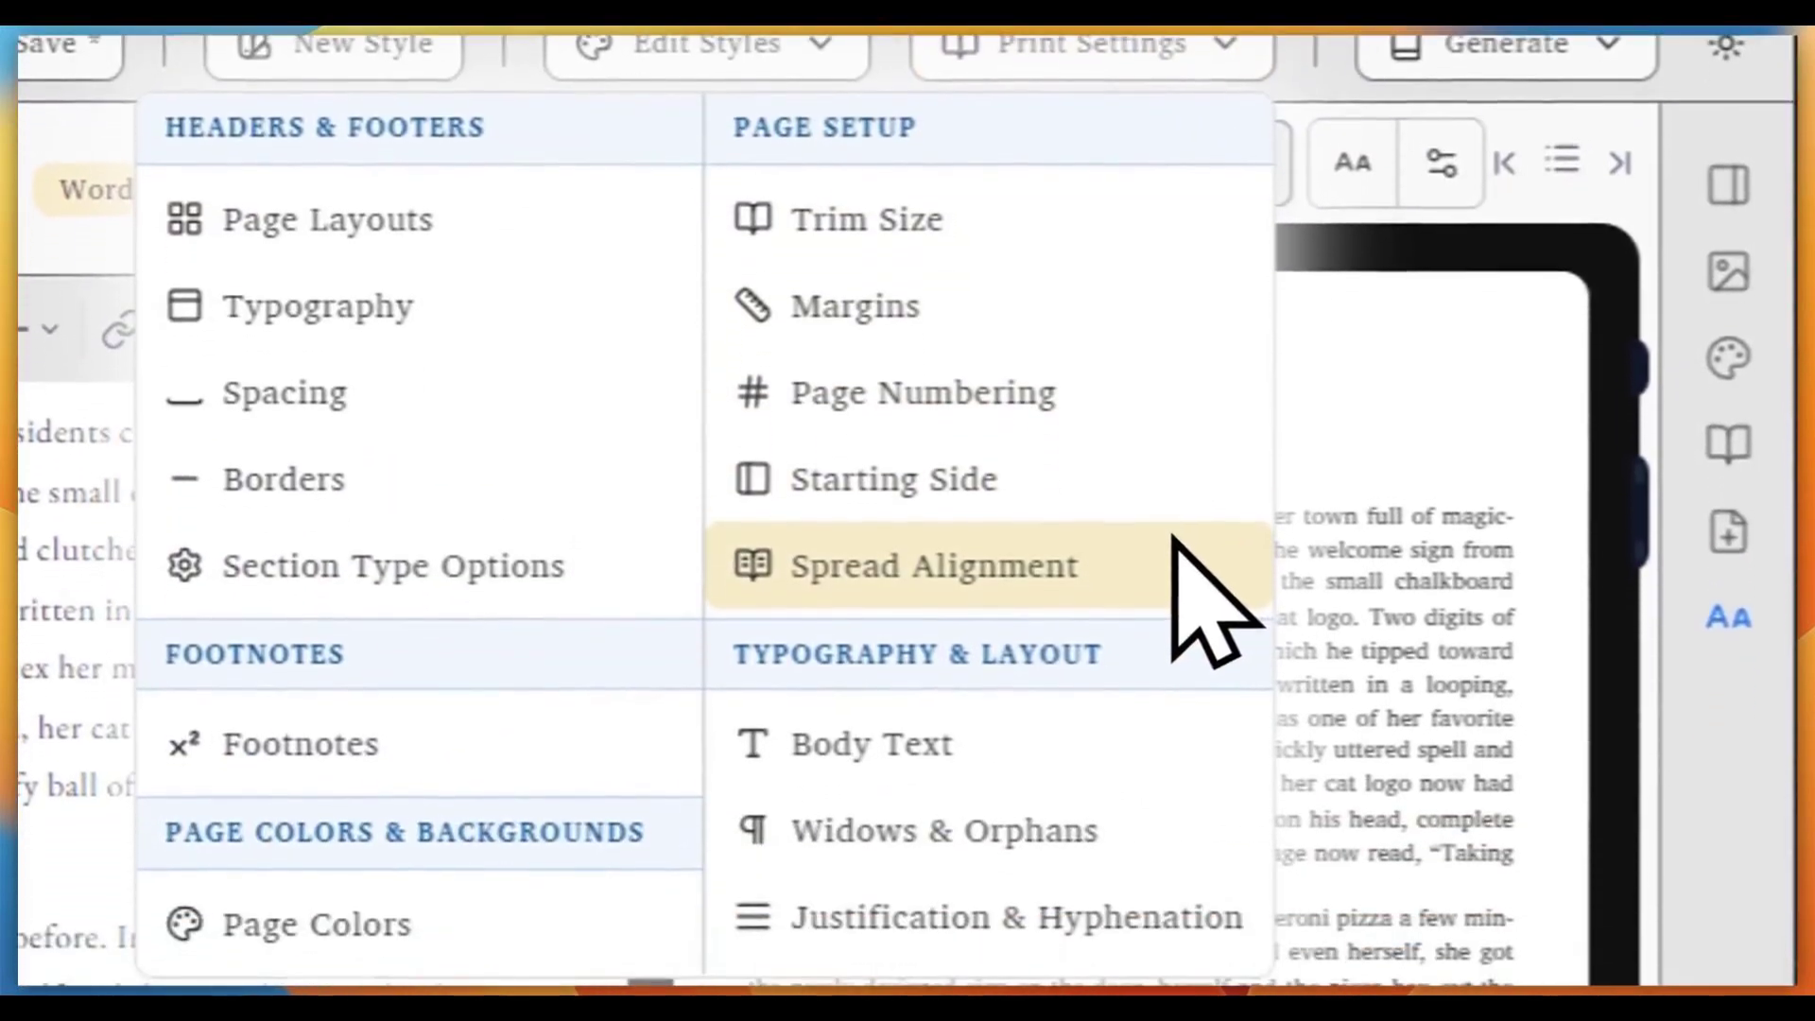
left_click(1173, 539)
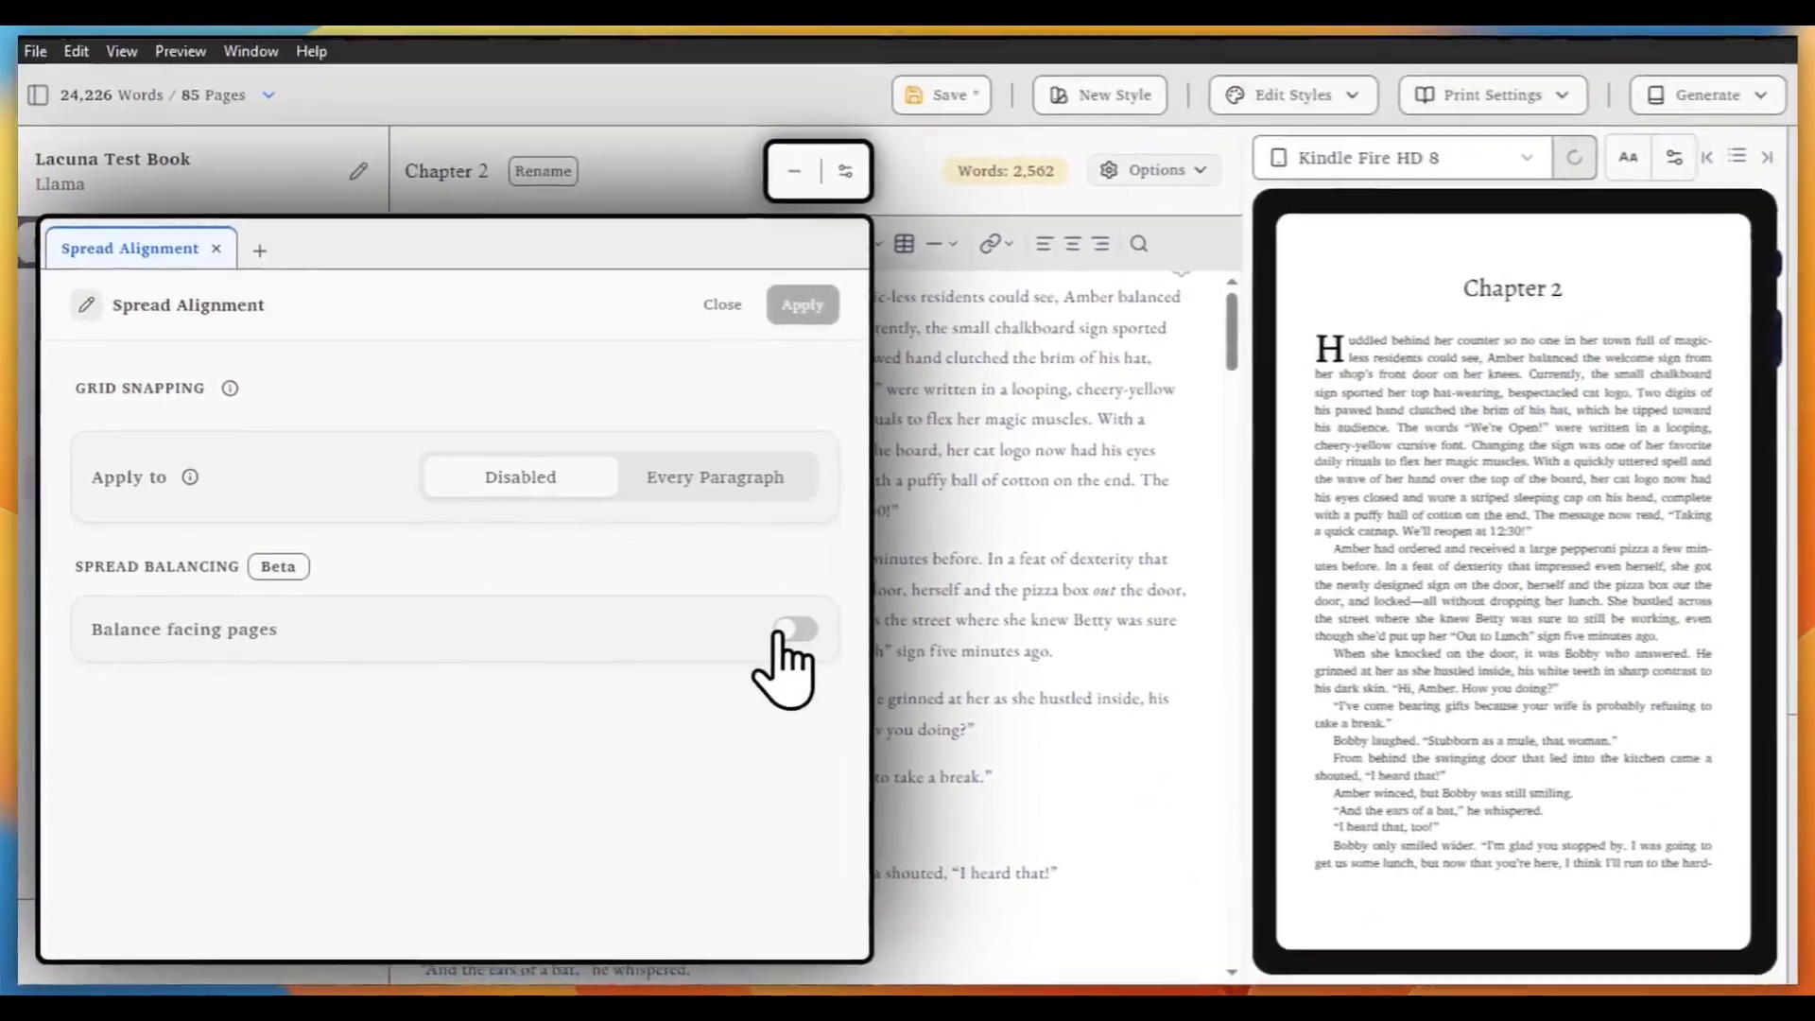
left_click(668, 685)
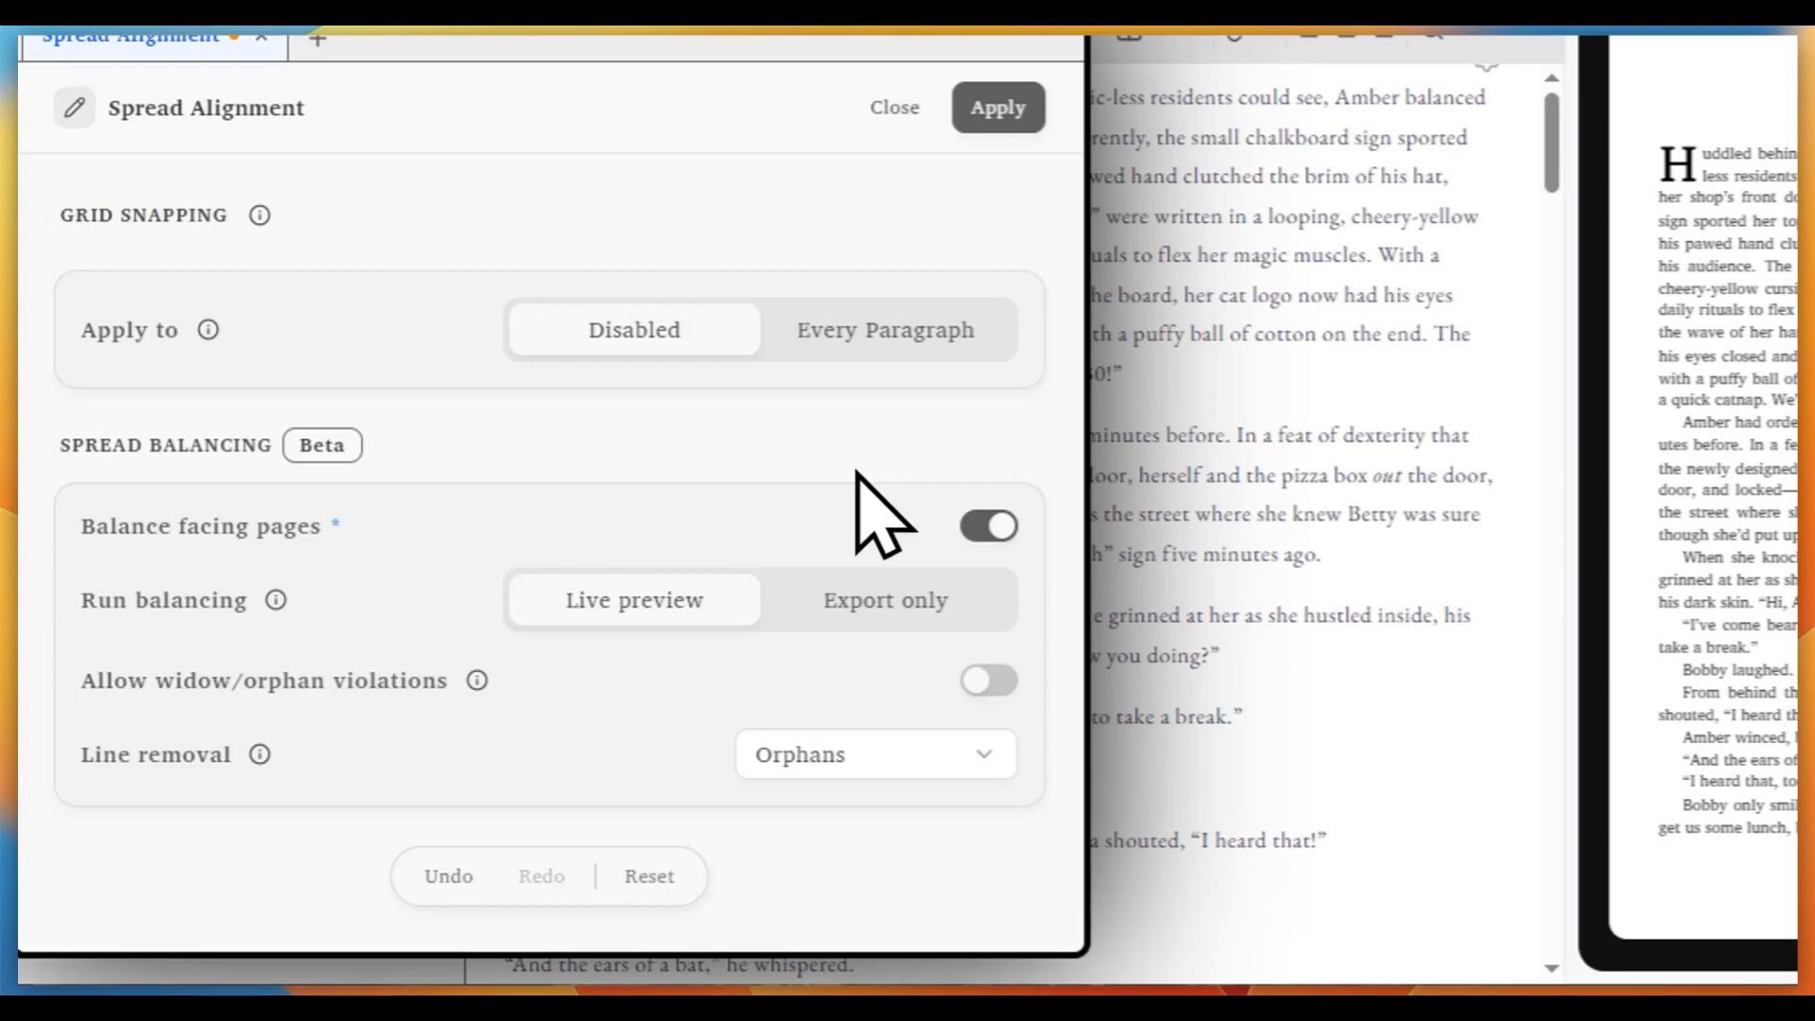
Try Export only for Run balancing, switch it back to Live preview, and allow widow/orphan violations
left_click(980, 602)
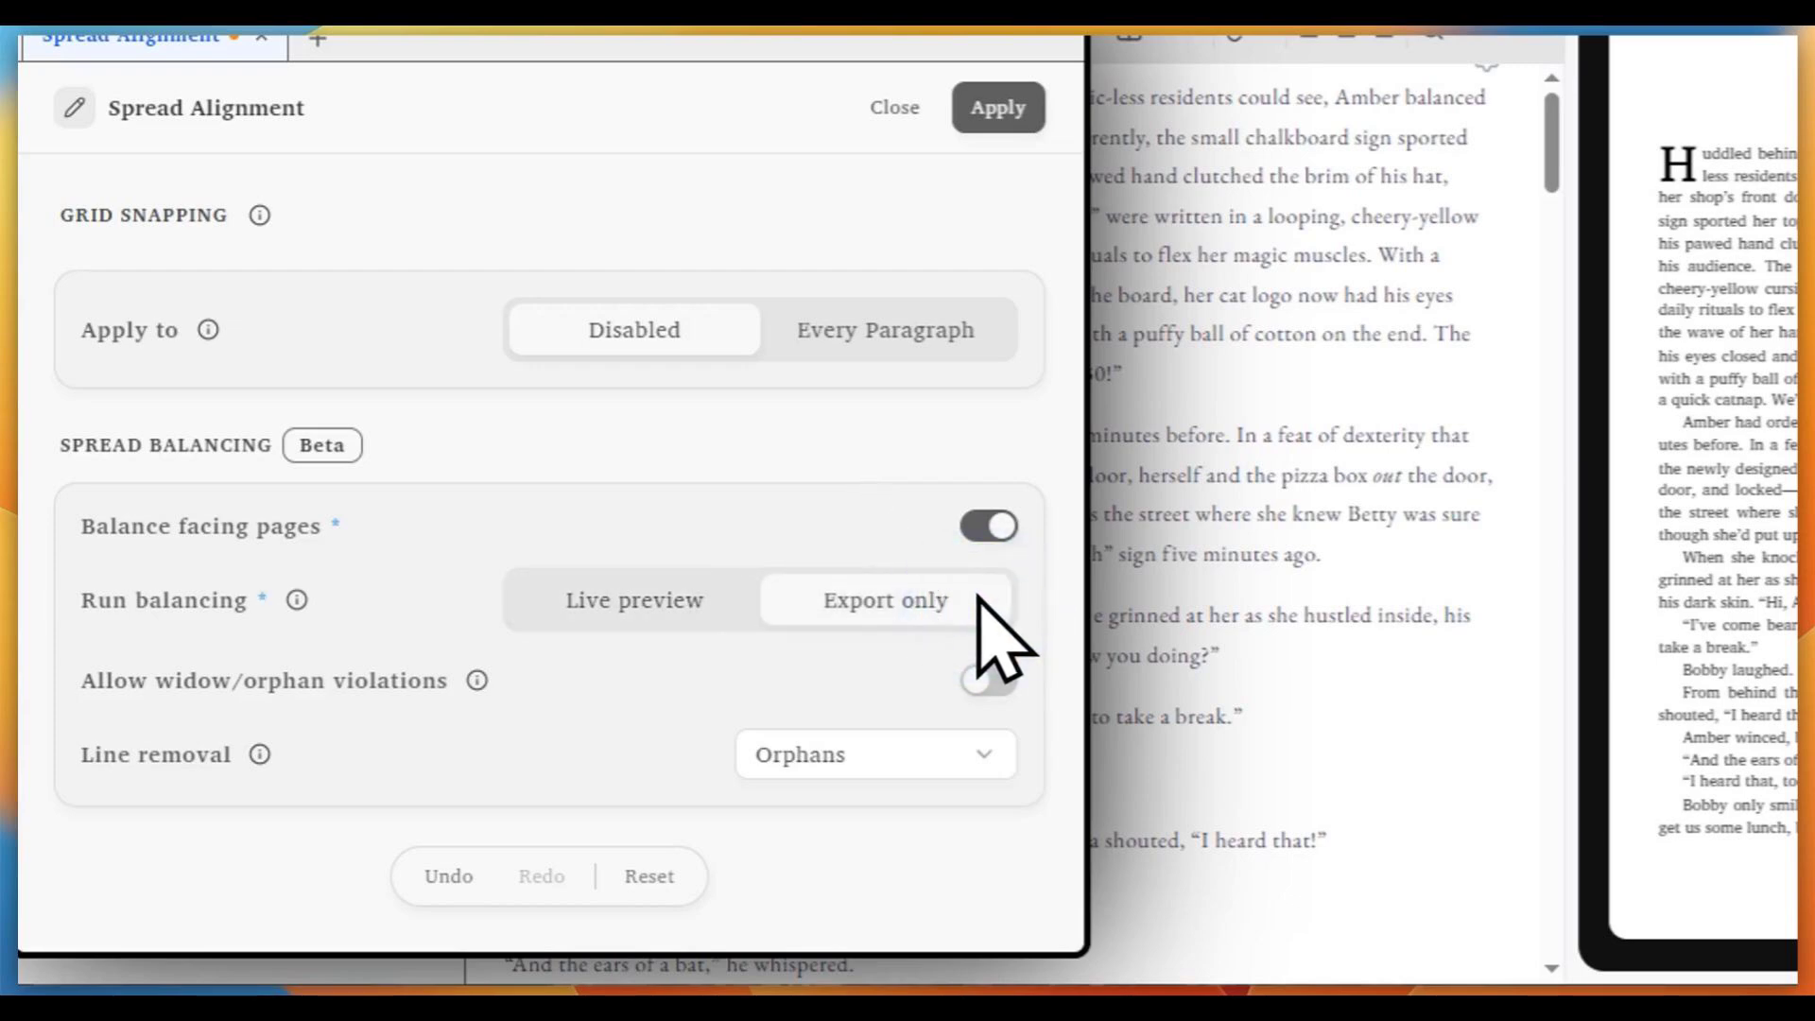
left_click(711, 610)
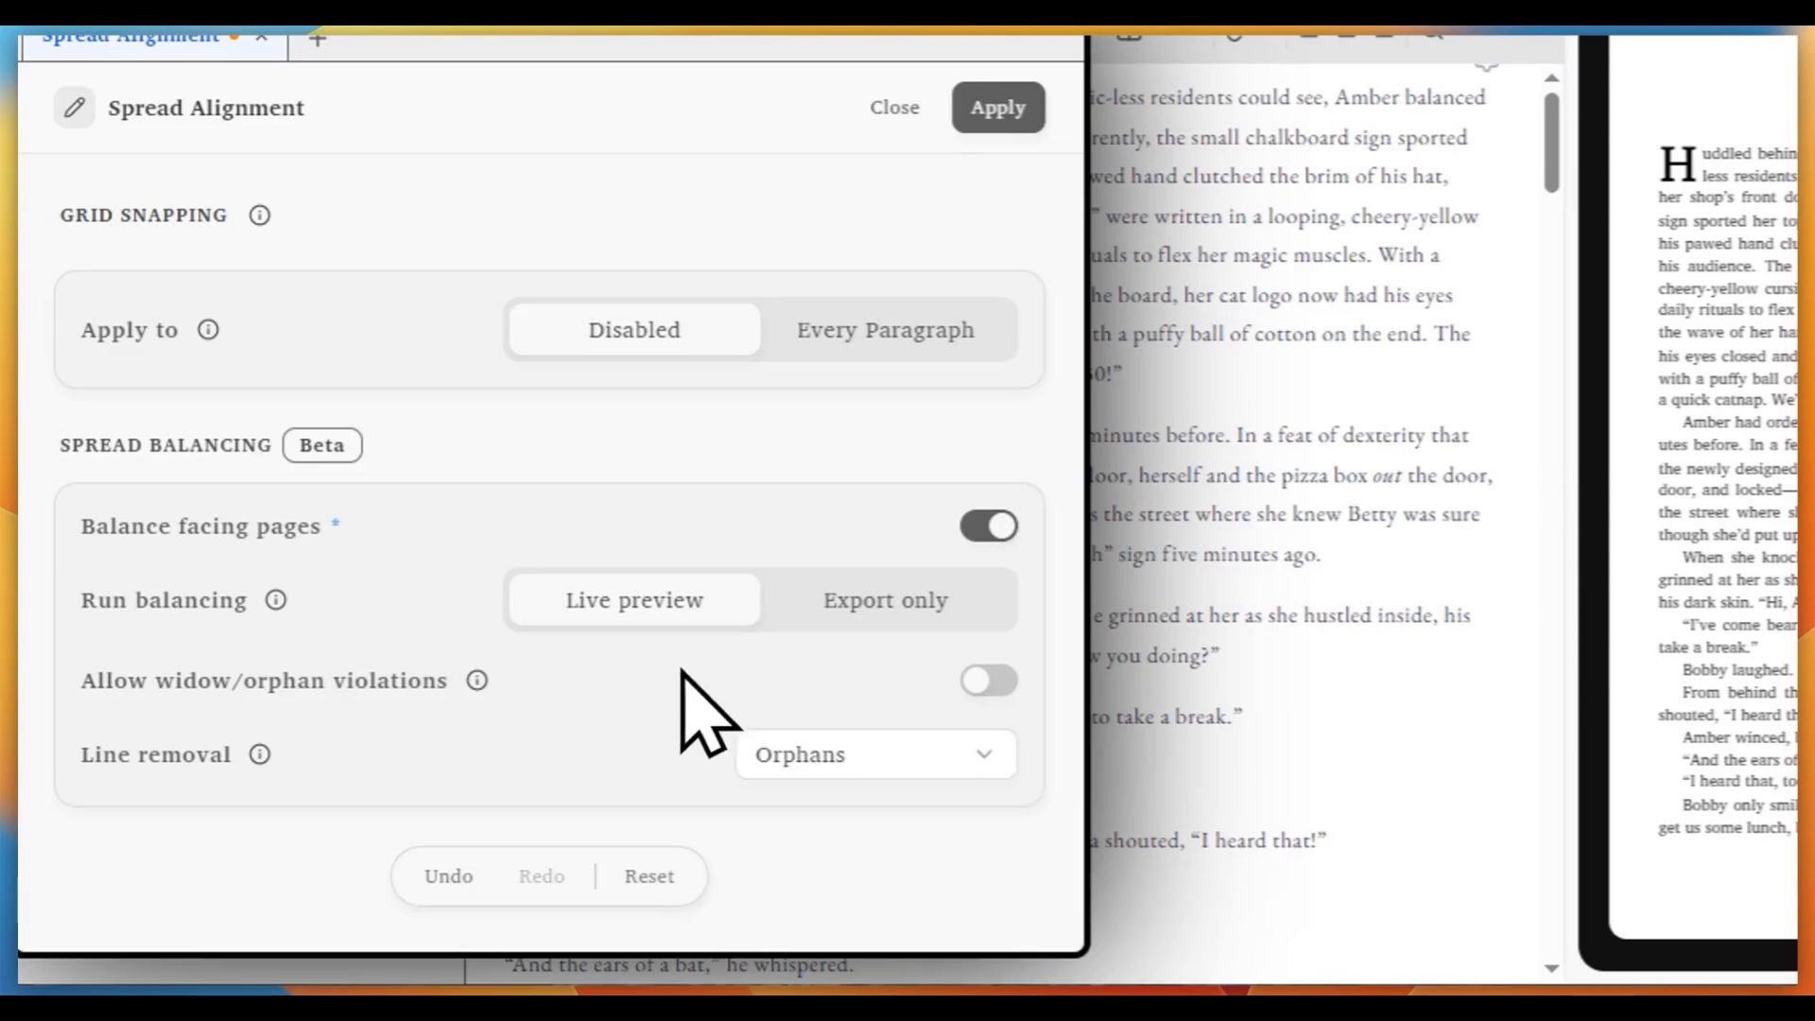
left_click(985, 682)
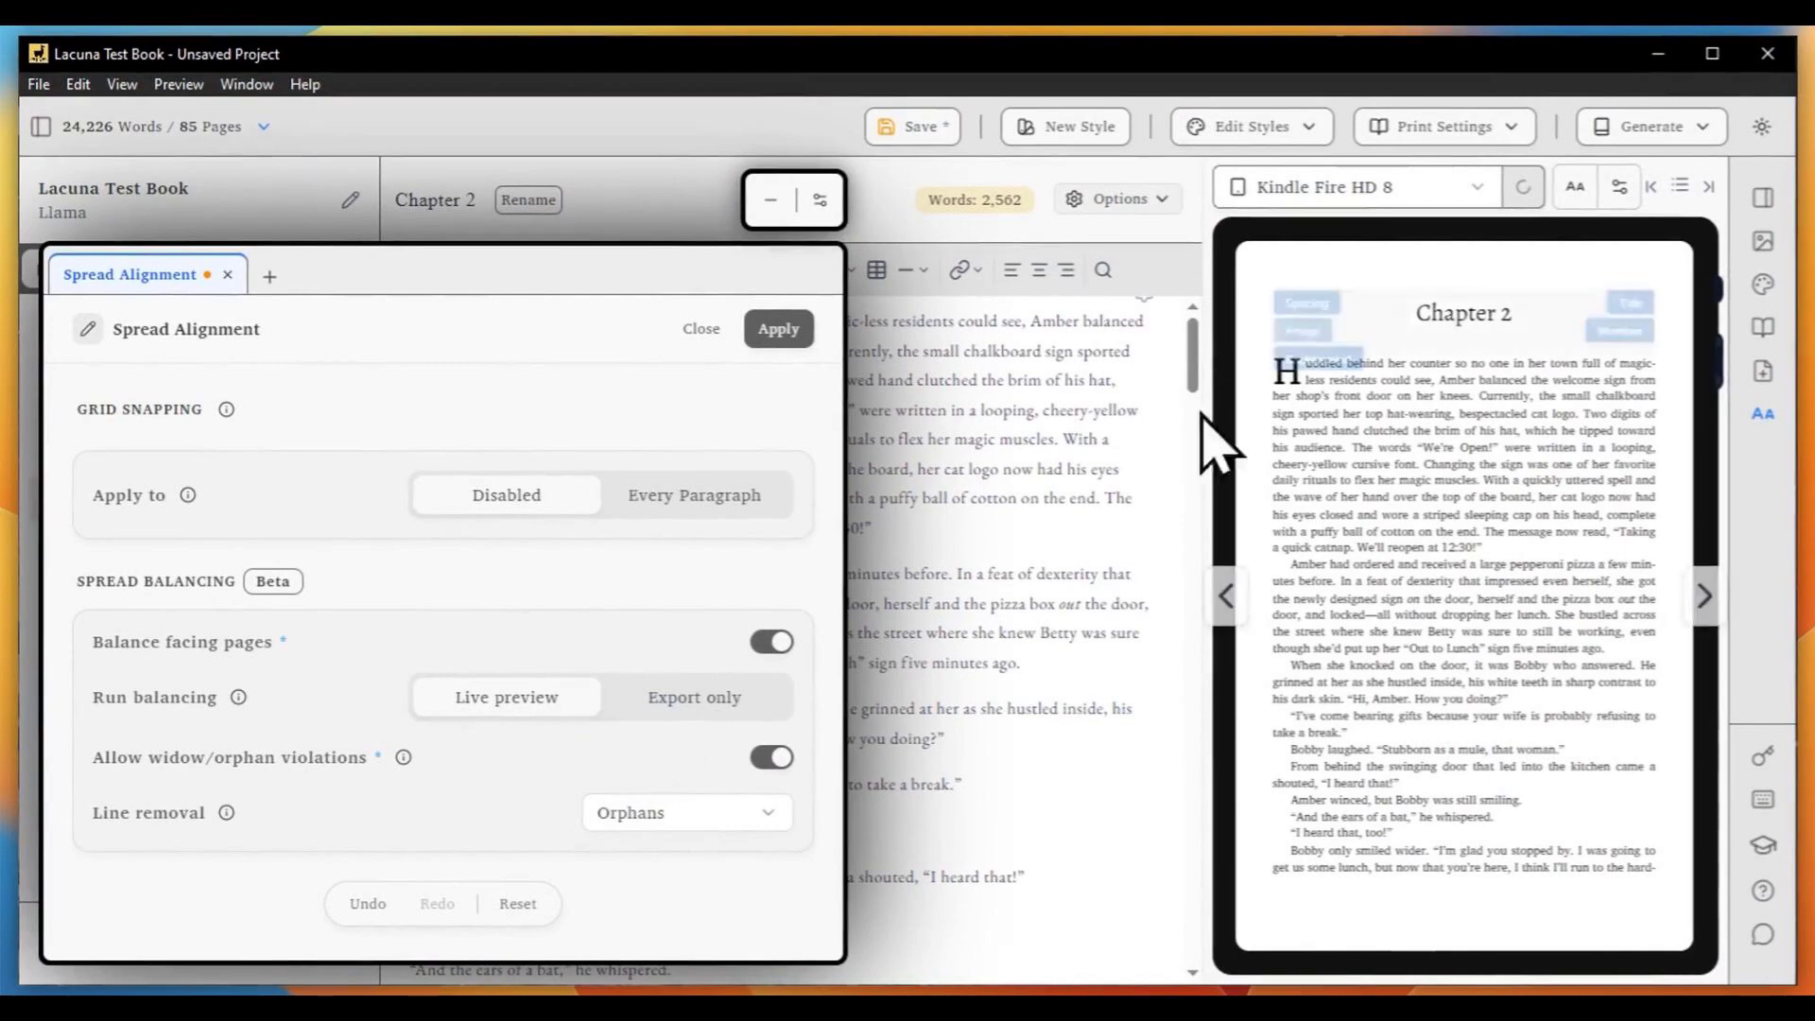
Examine the Widows & Orphans print settings and the Line removal choices in the Spread Alignment settings
left_click(1513, 126)
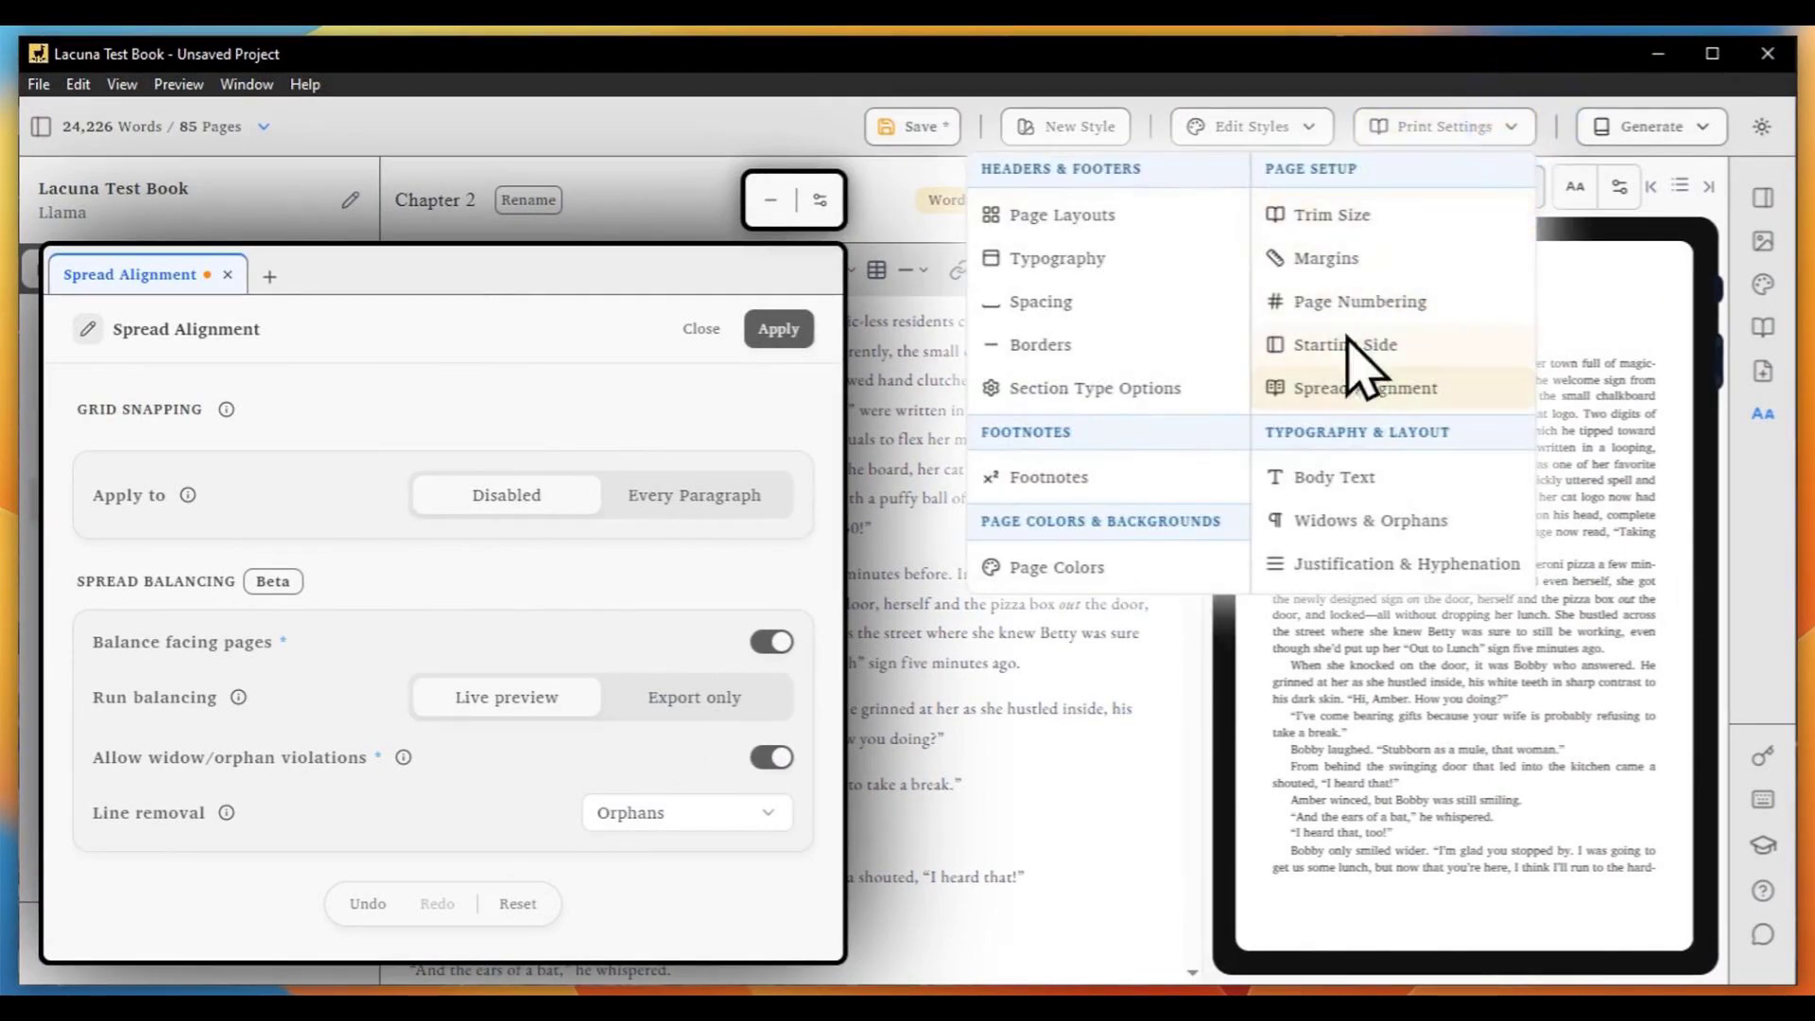
left_click(1307, 518)
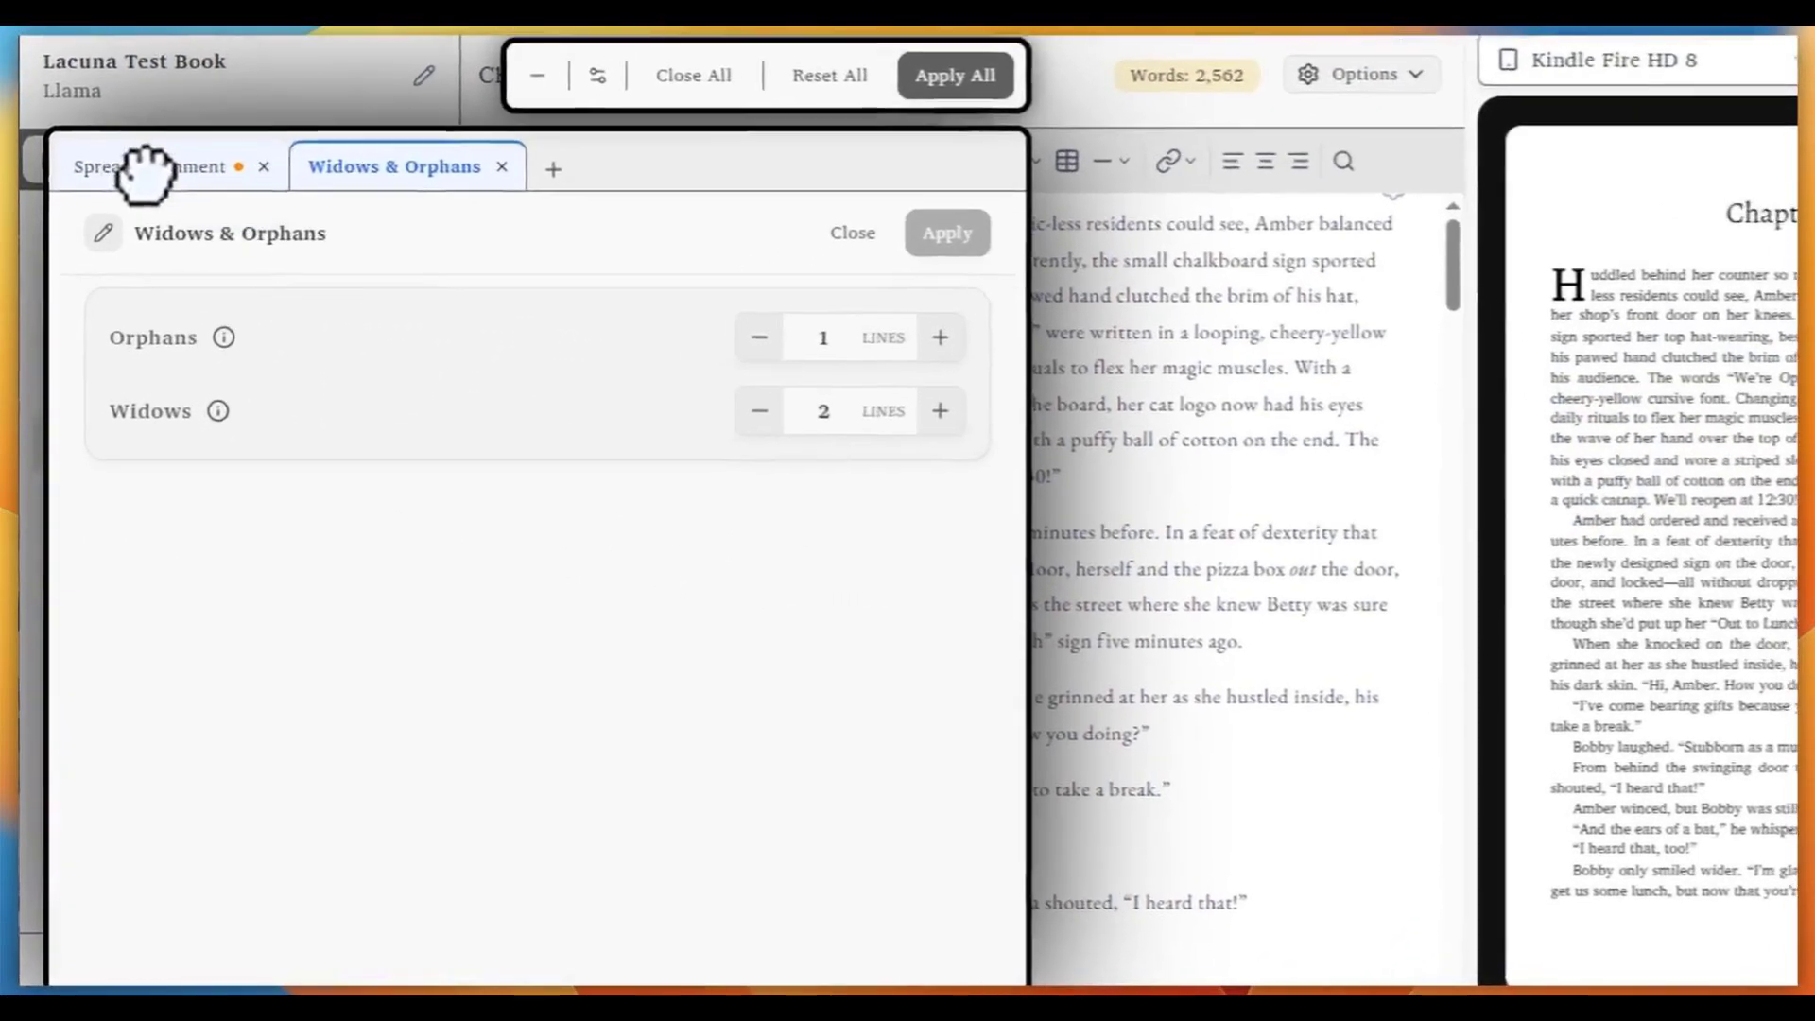
left_click(126, 273)
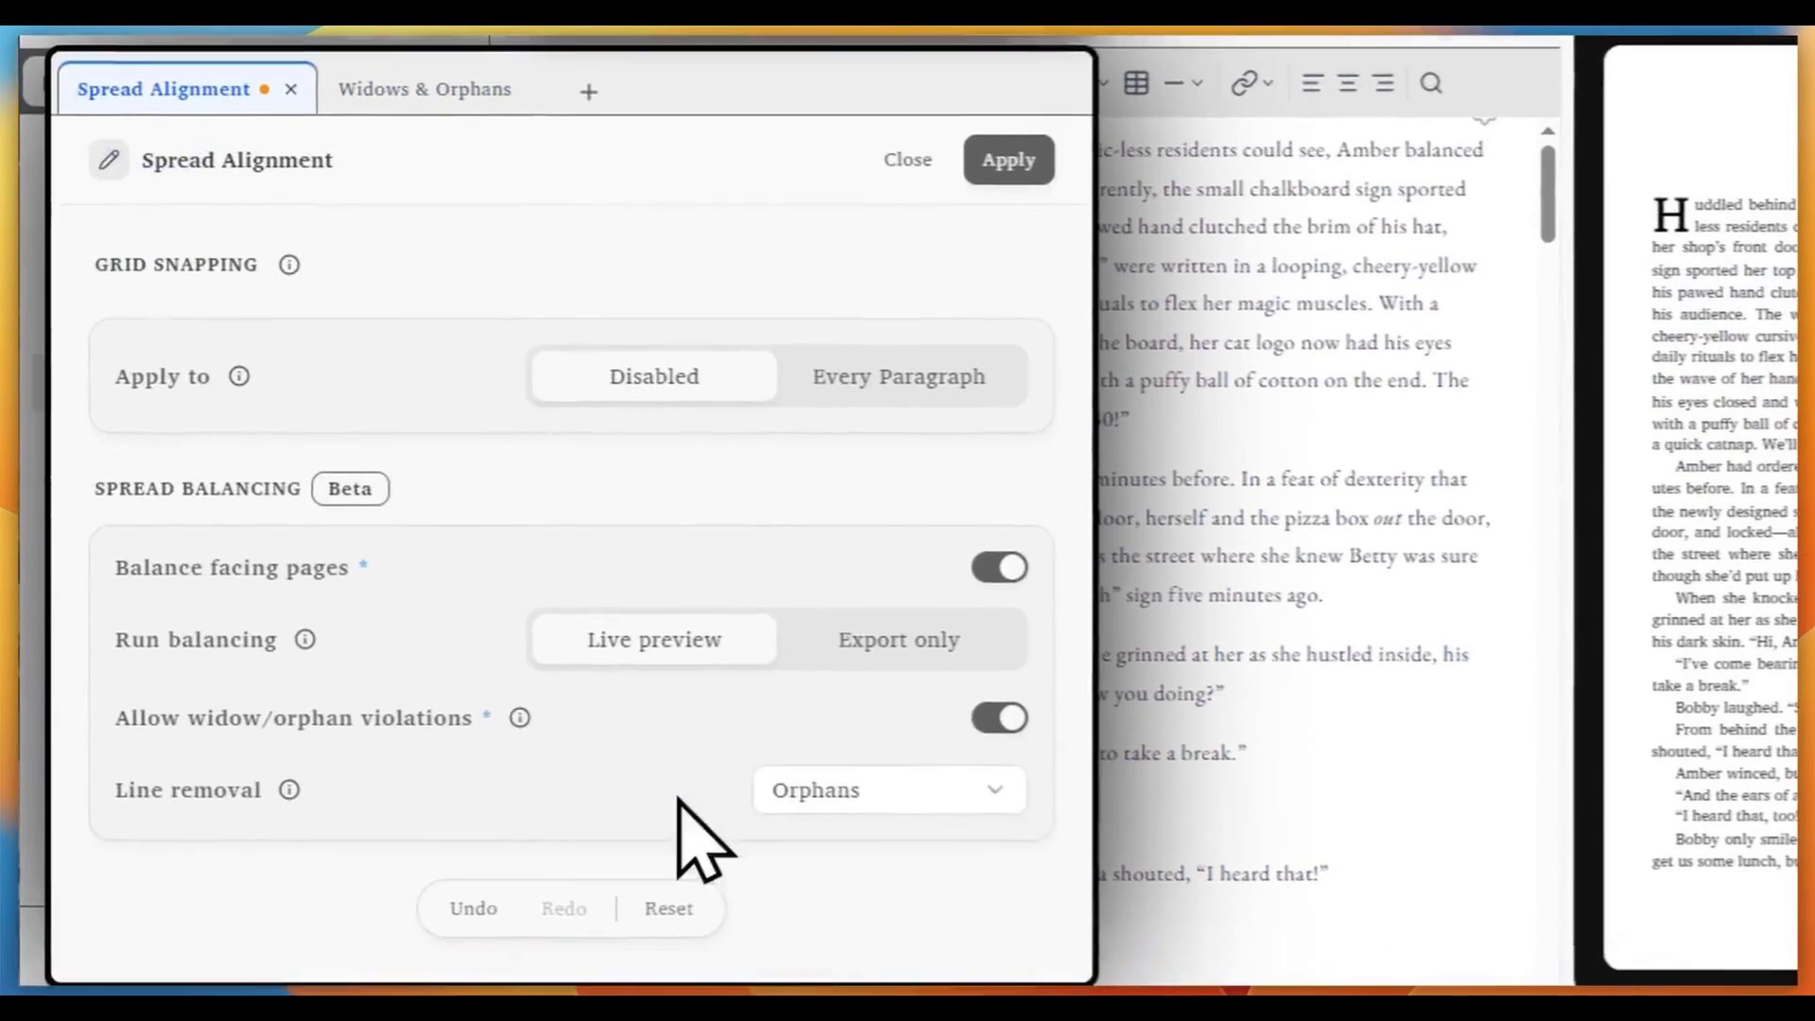
left_click(984, 828)
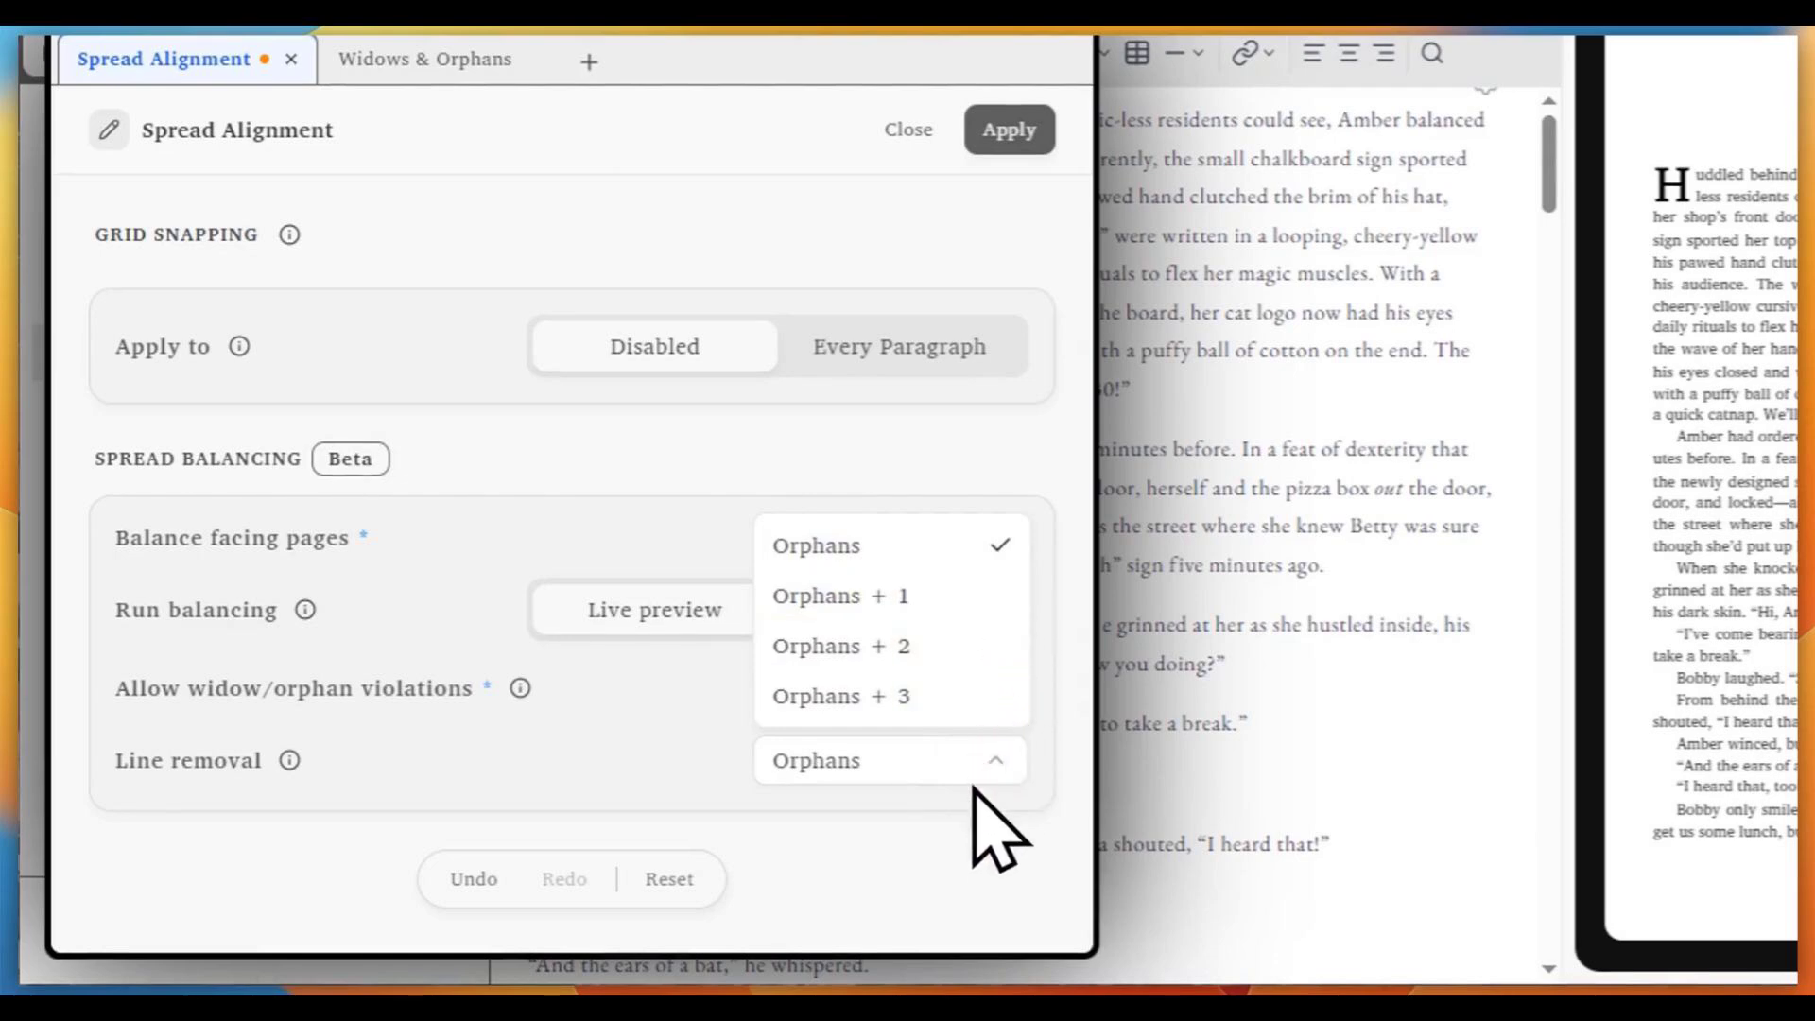
left_click(973, 824)
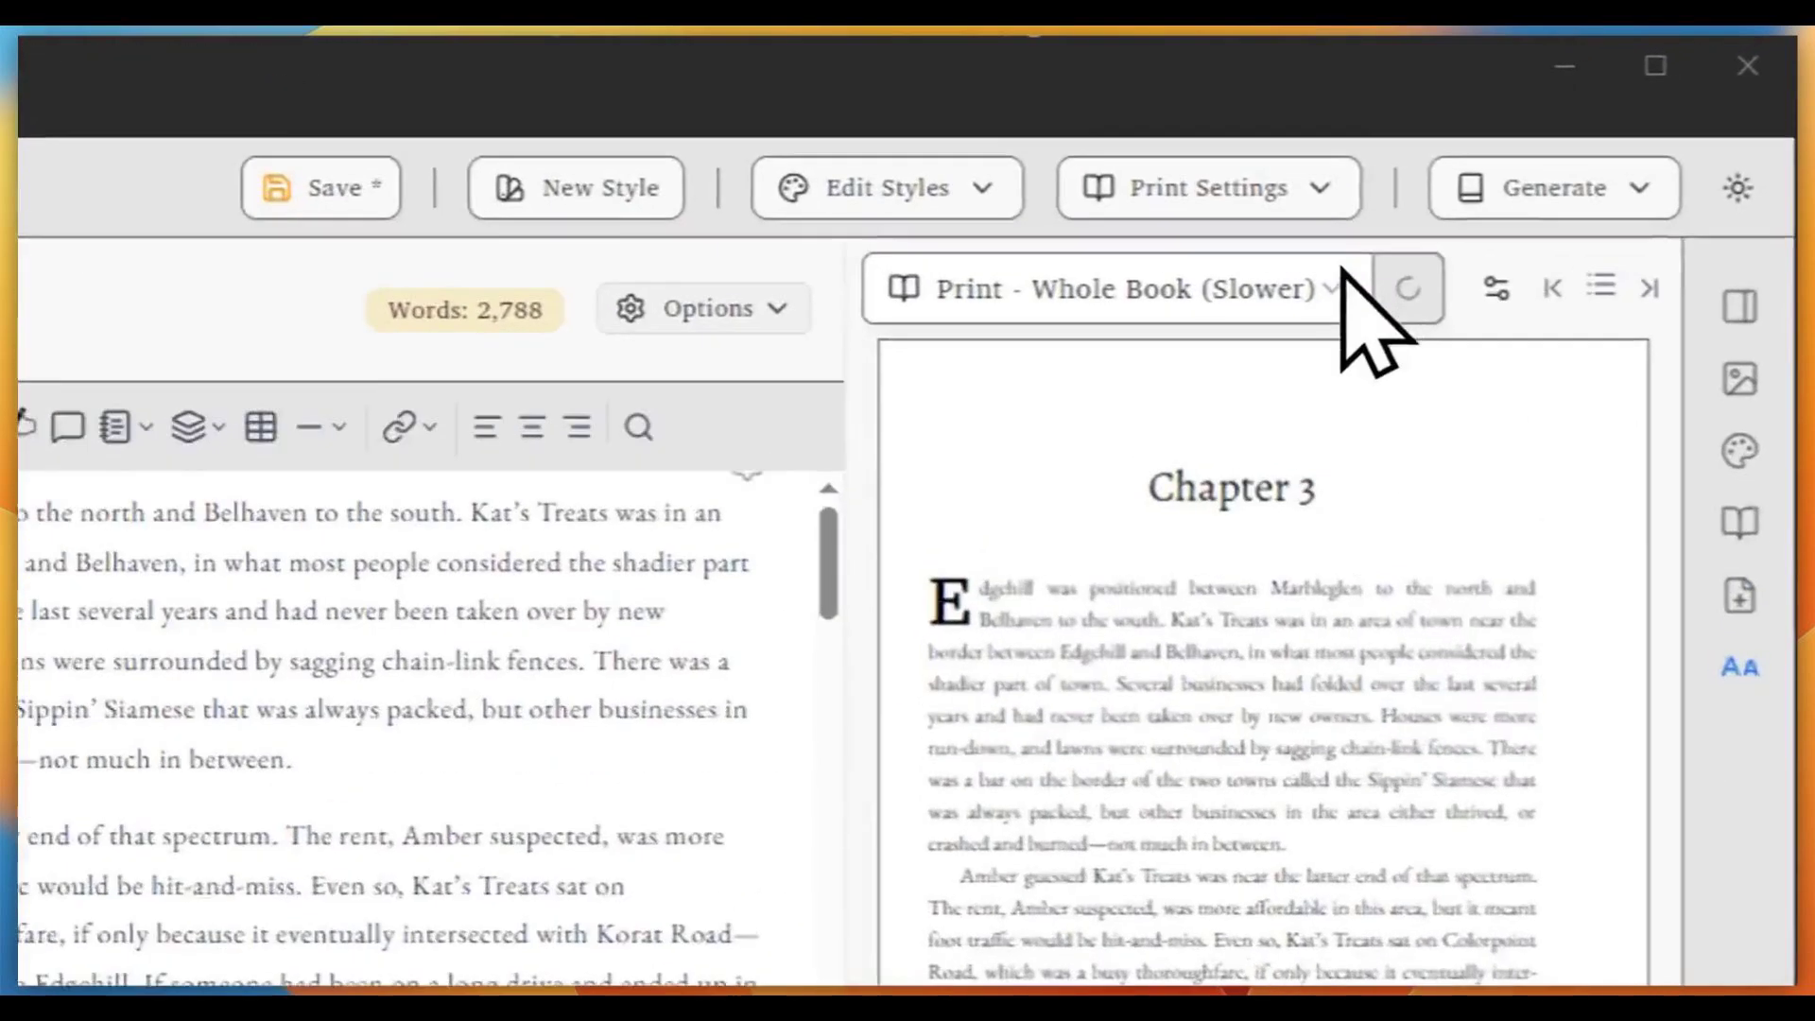
Set the preview to Print - Whole Book (Slower) and show it as a two-page spread
left_click(1517, 193)
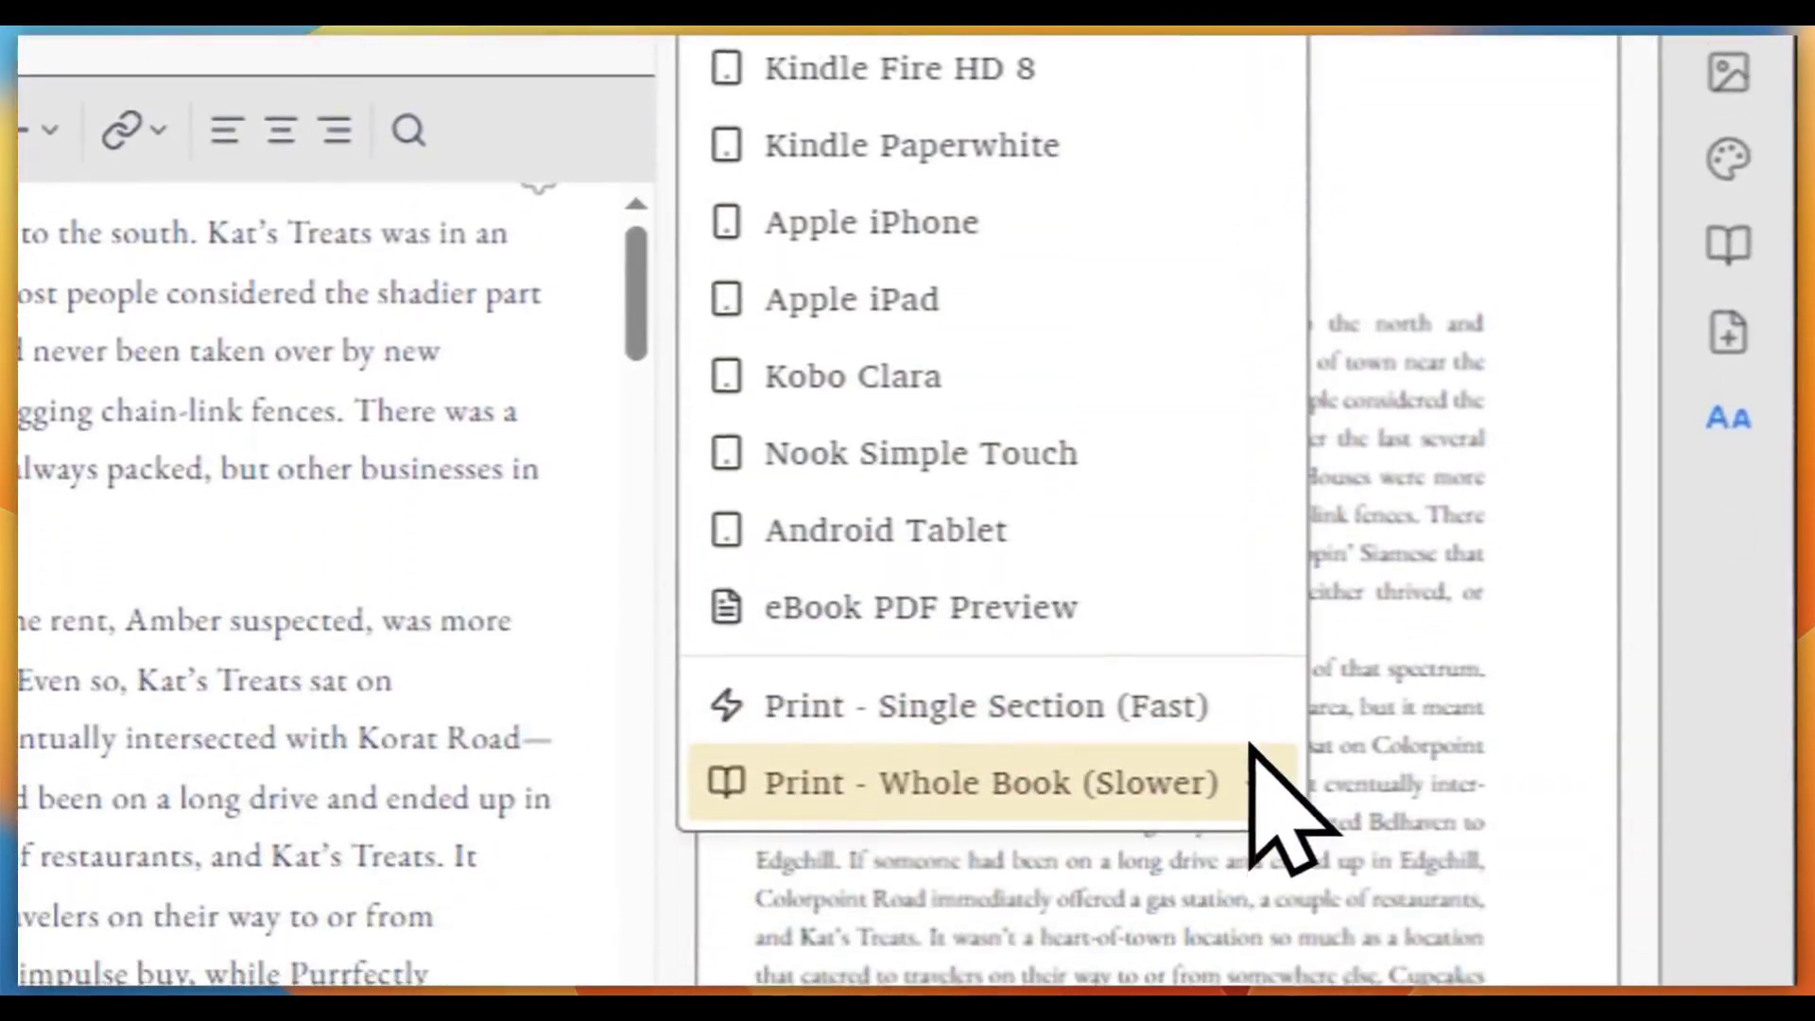
left_click(1244, 736)
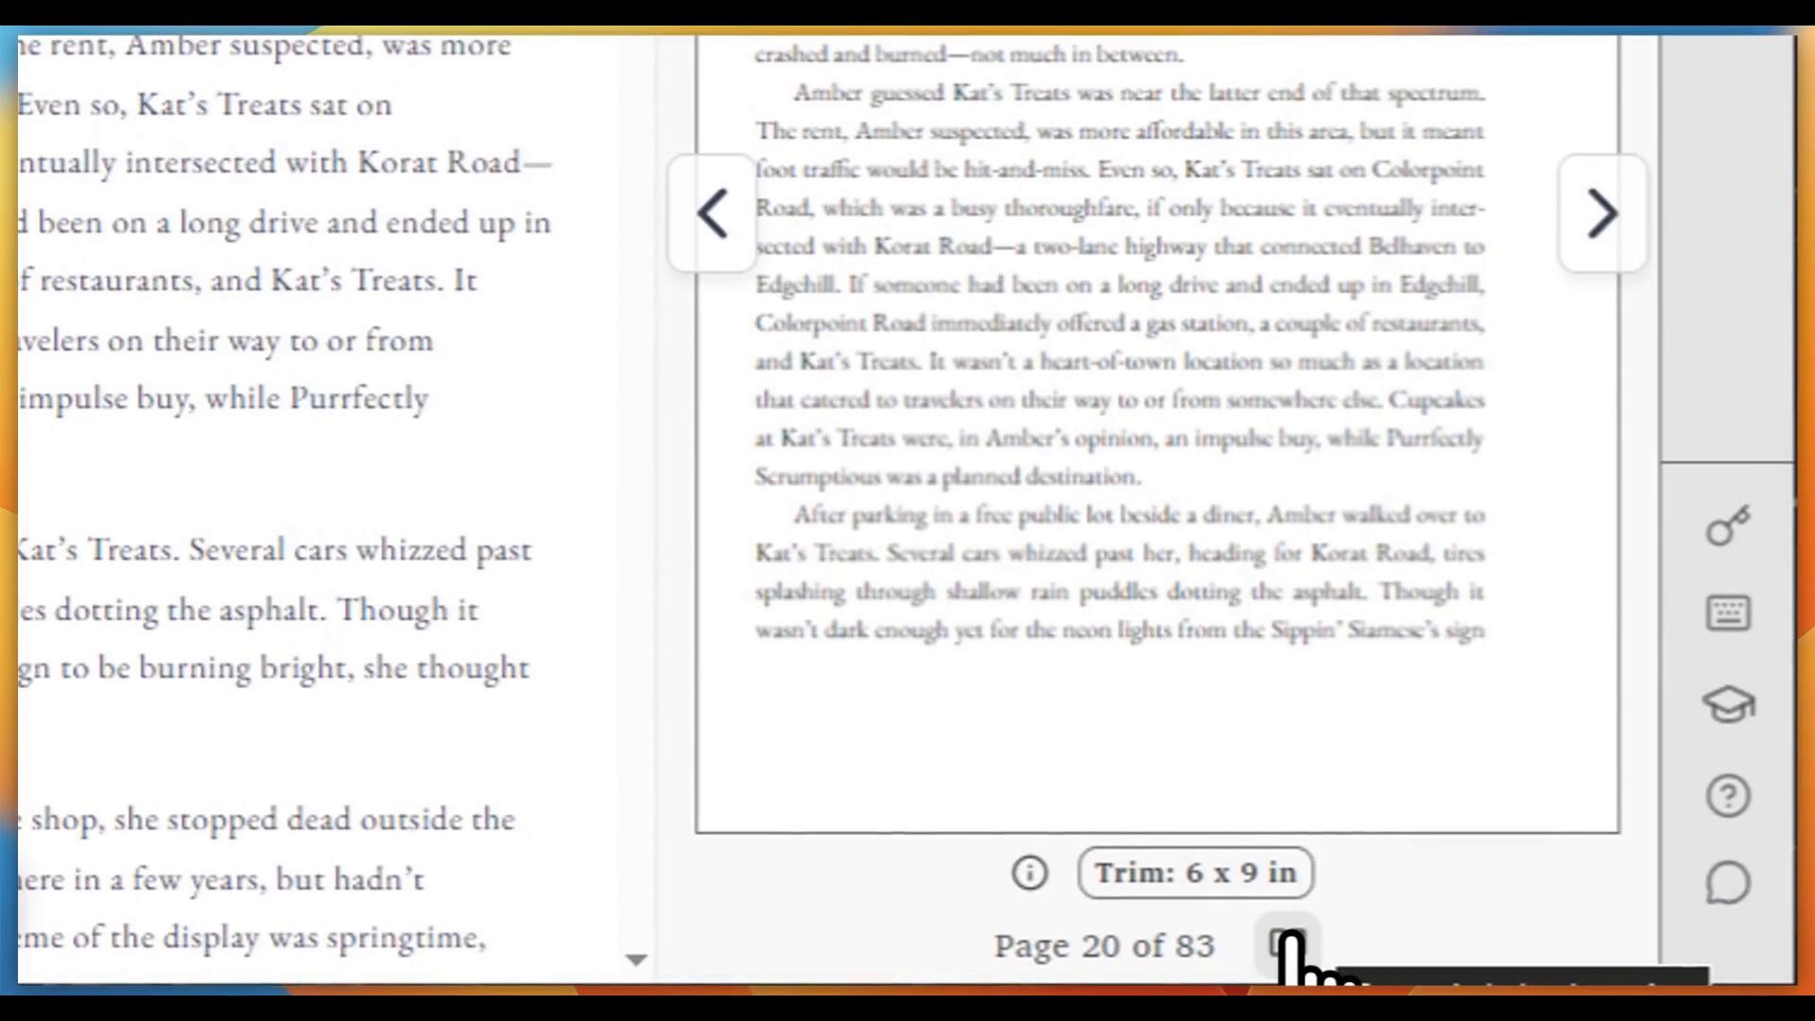
left_click(1288, 945)
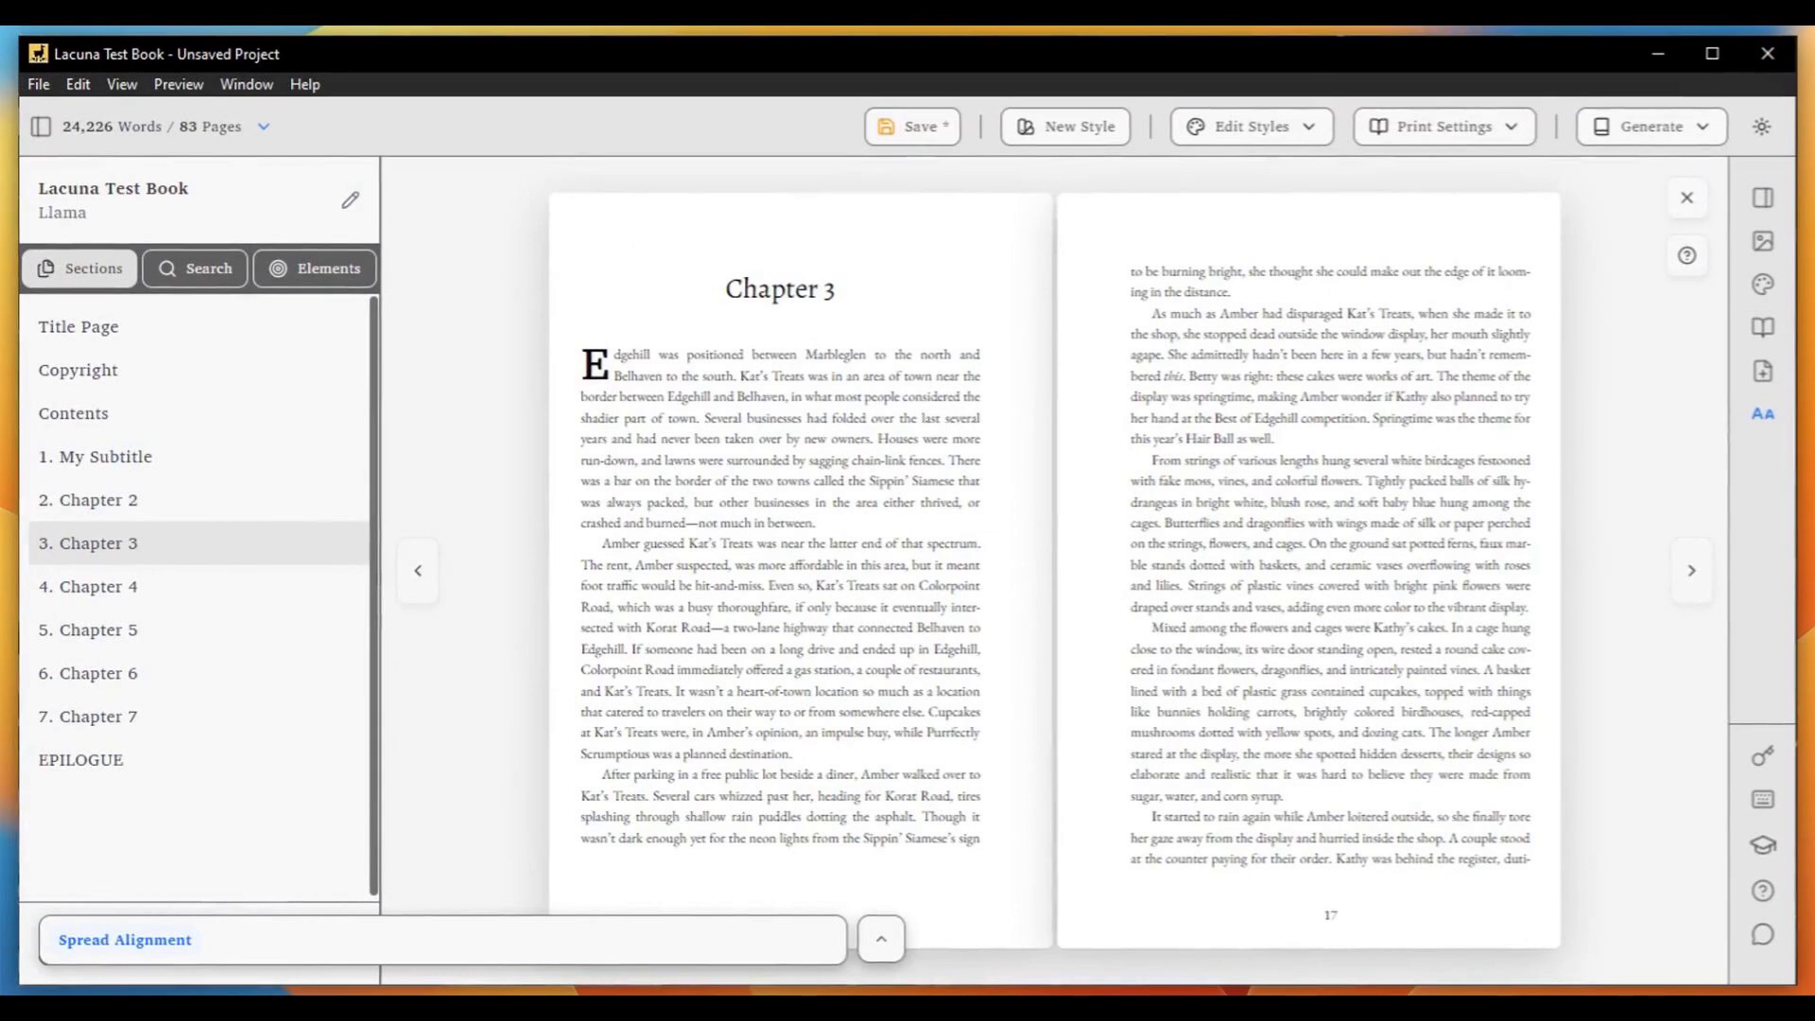
Look through the facing-page spreads of Chapter 5 and Chapter 6 and return to Chapter 3
left_click(64, 626)
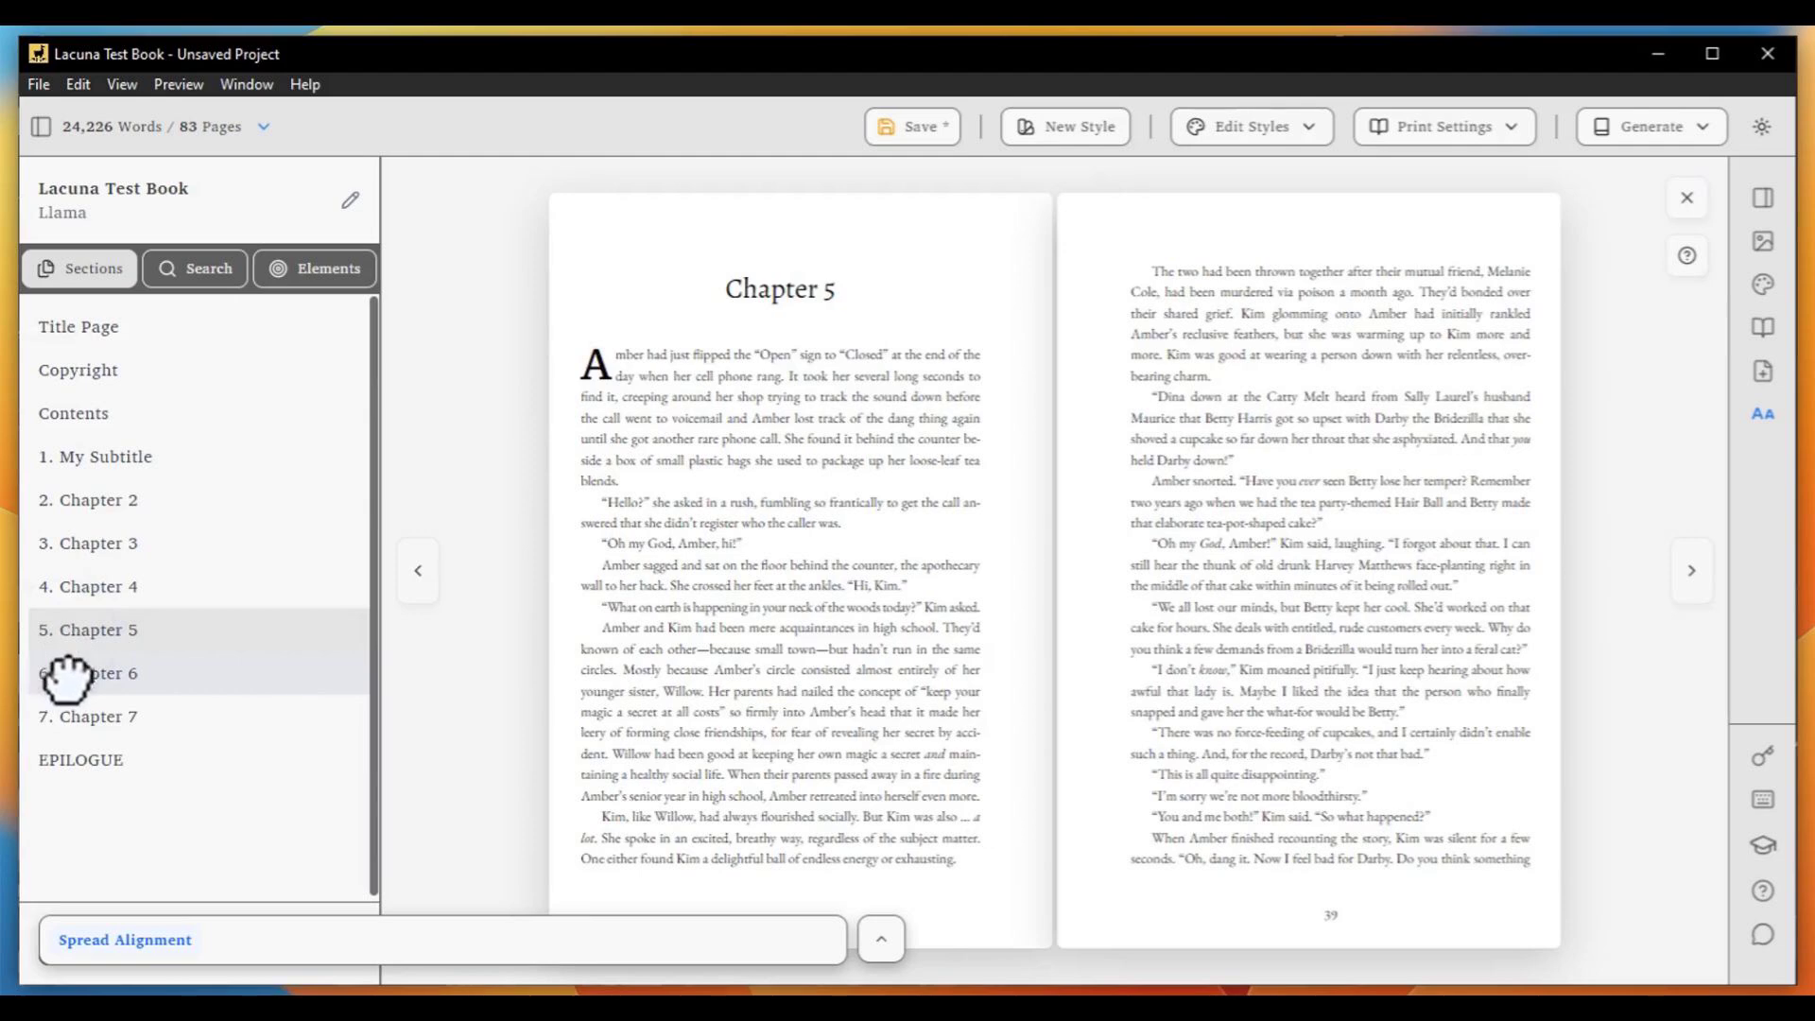
left_click(66, 673)
left_click(106, 545)
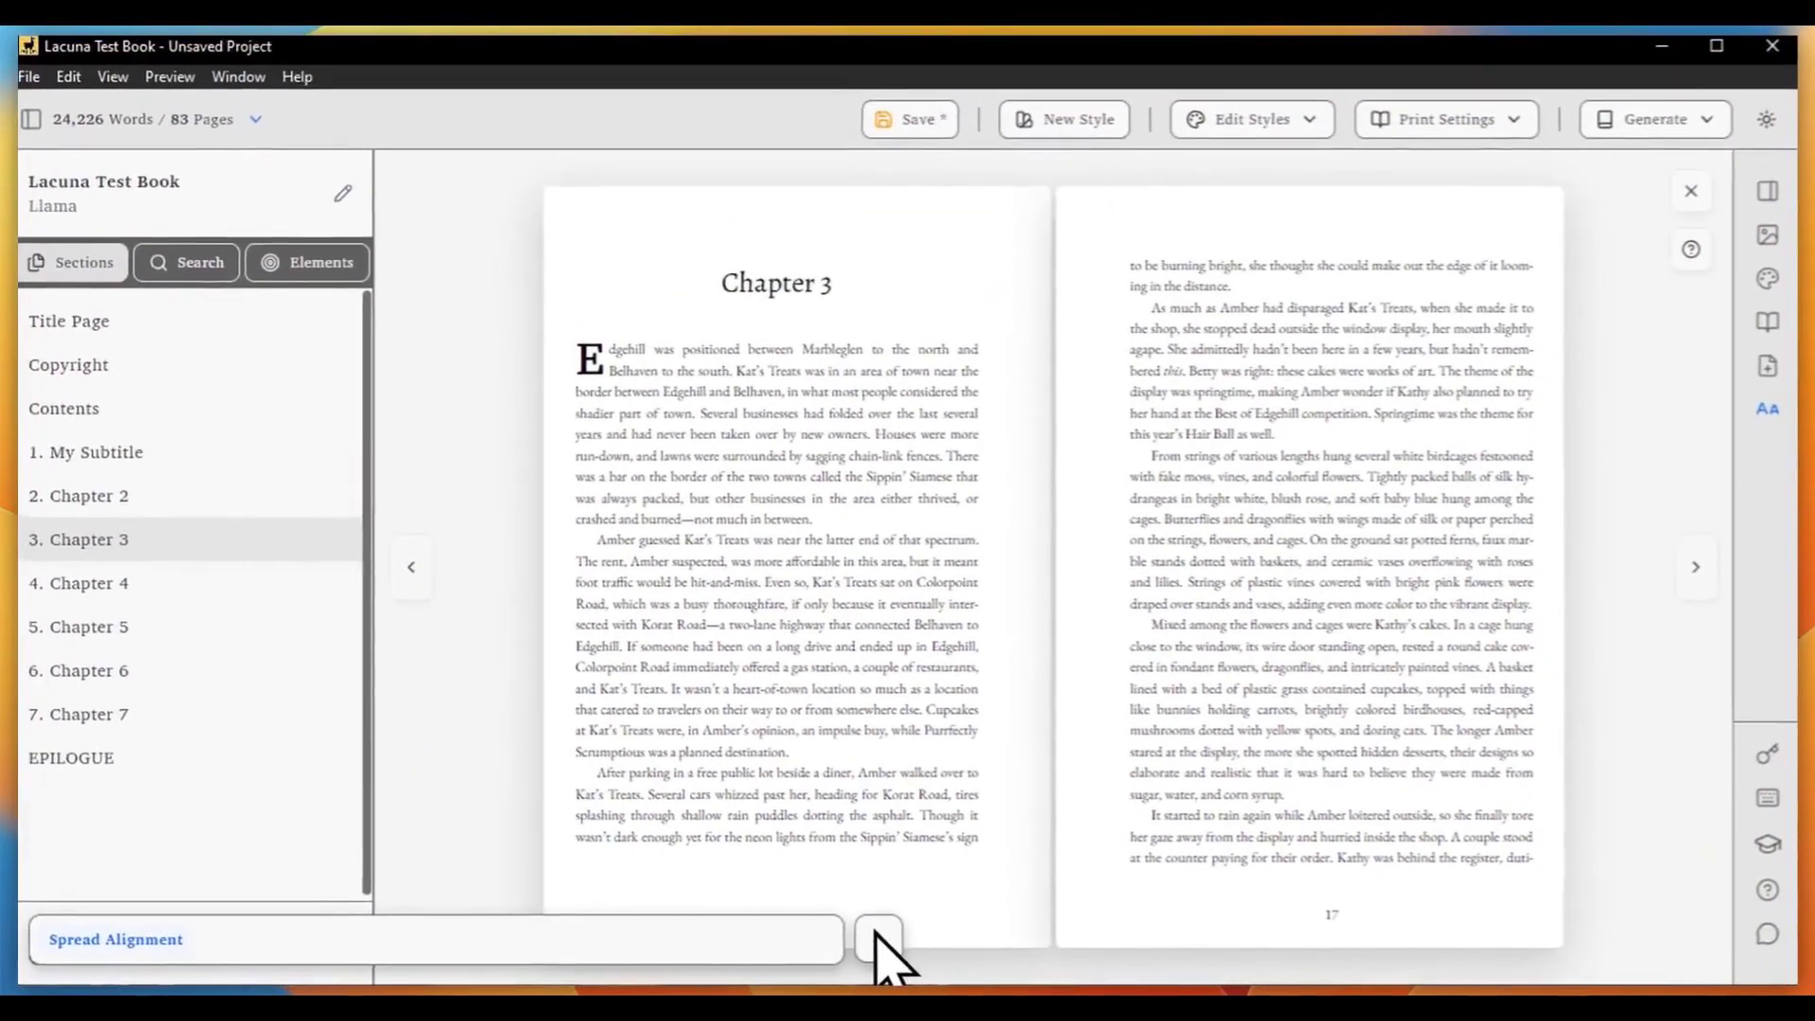
Reopen the minimized Spread Alignment settings, turn on Balance facing pages, and minimize them to uncover the Chapter 3 spread
left_click(856, 936)
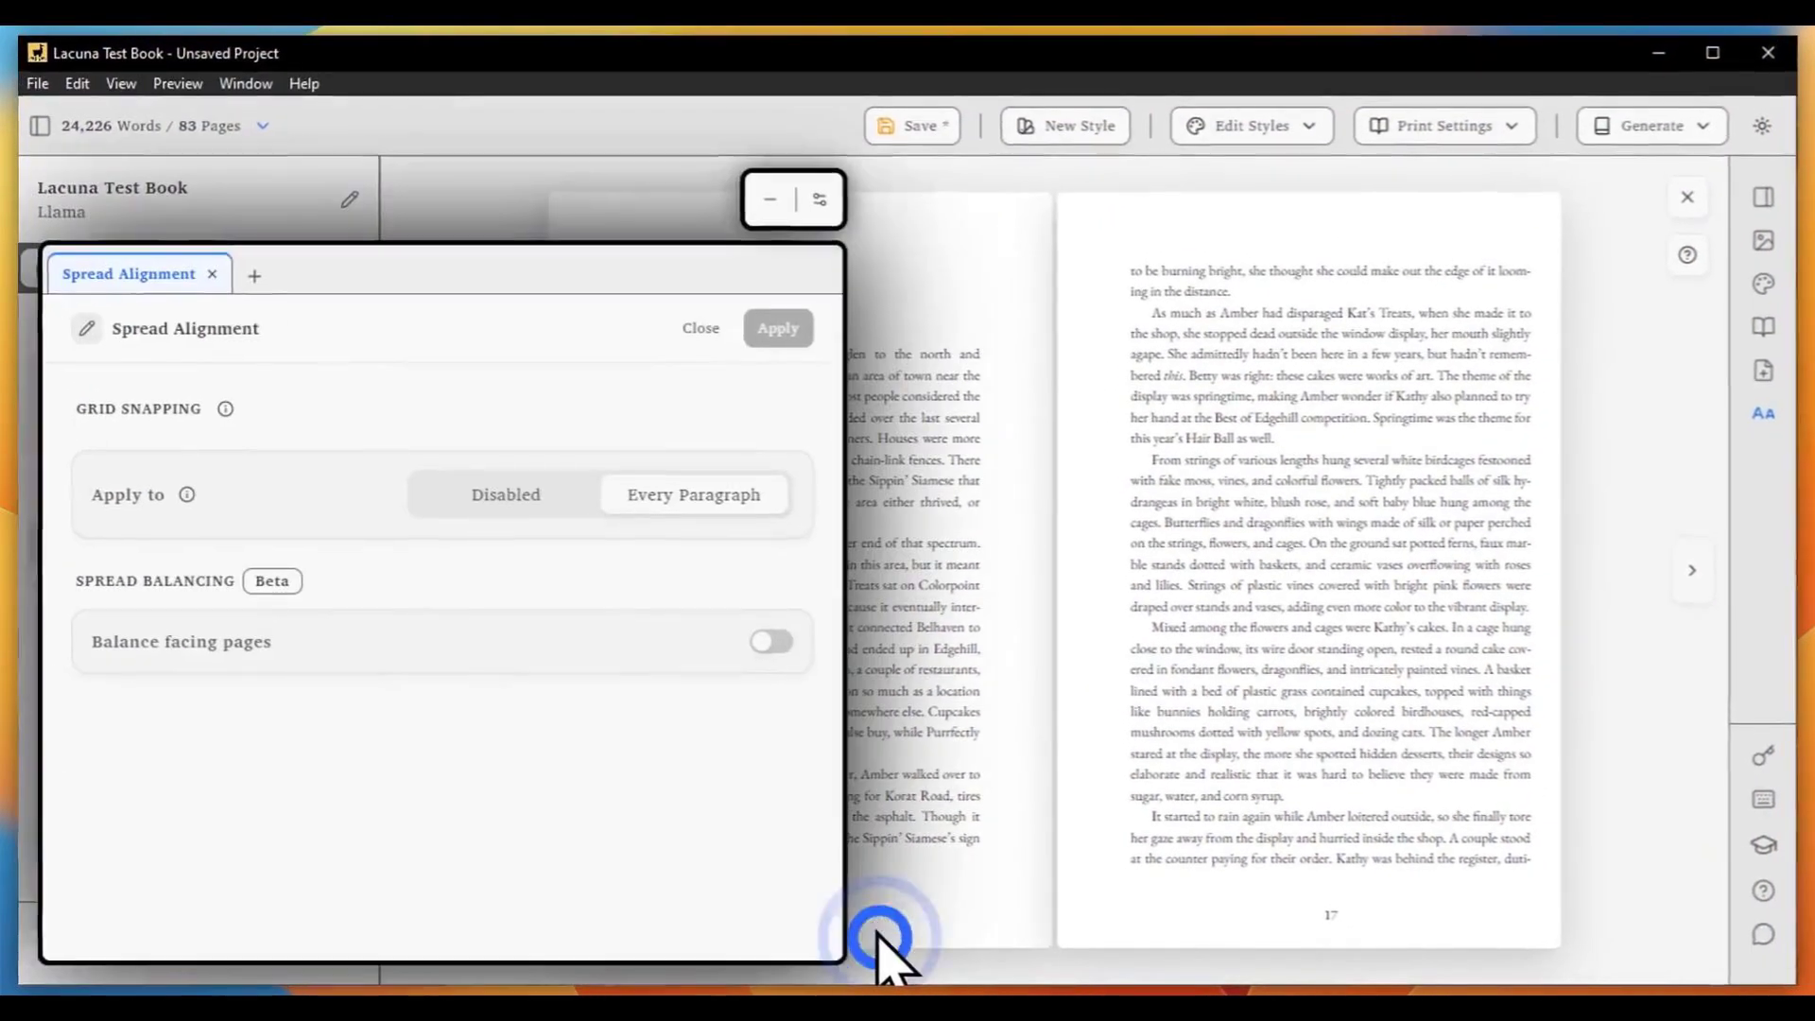
left_click(733, 616)
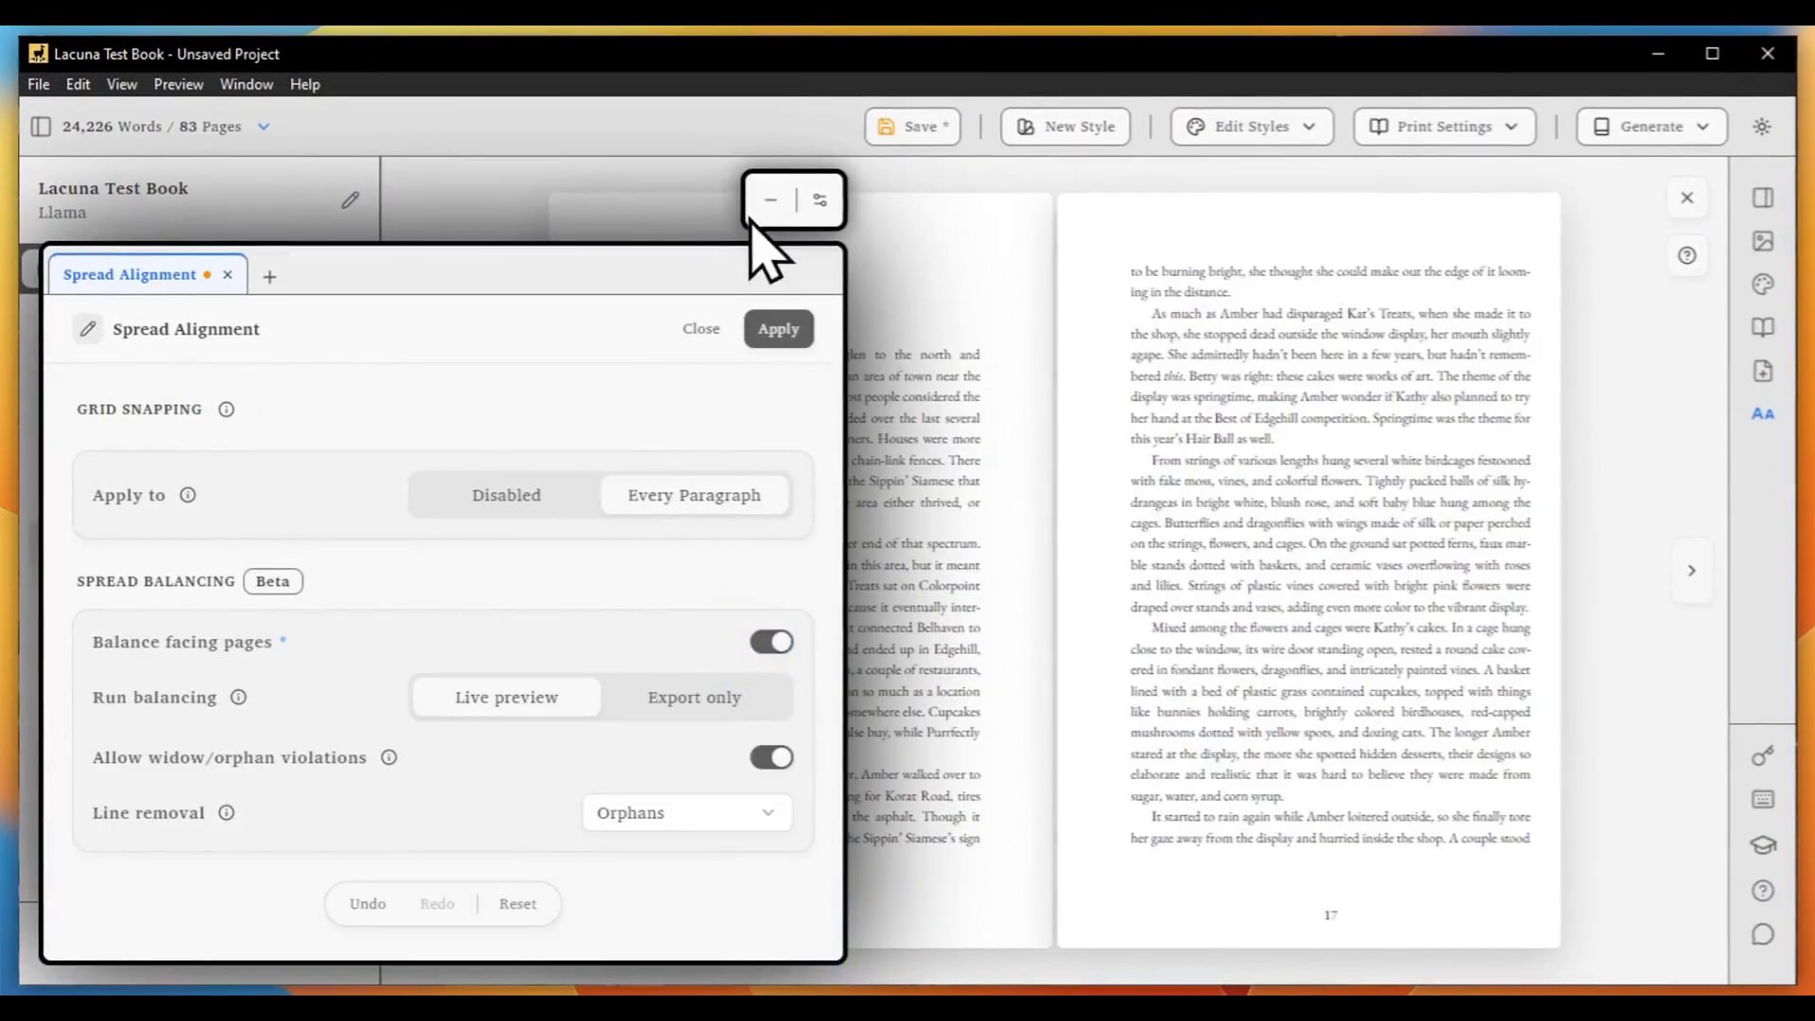
left_click(769, 200)
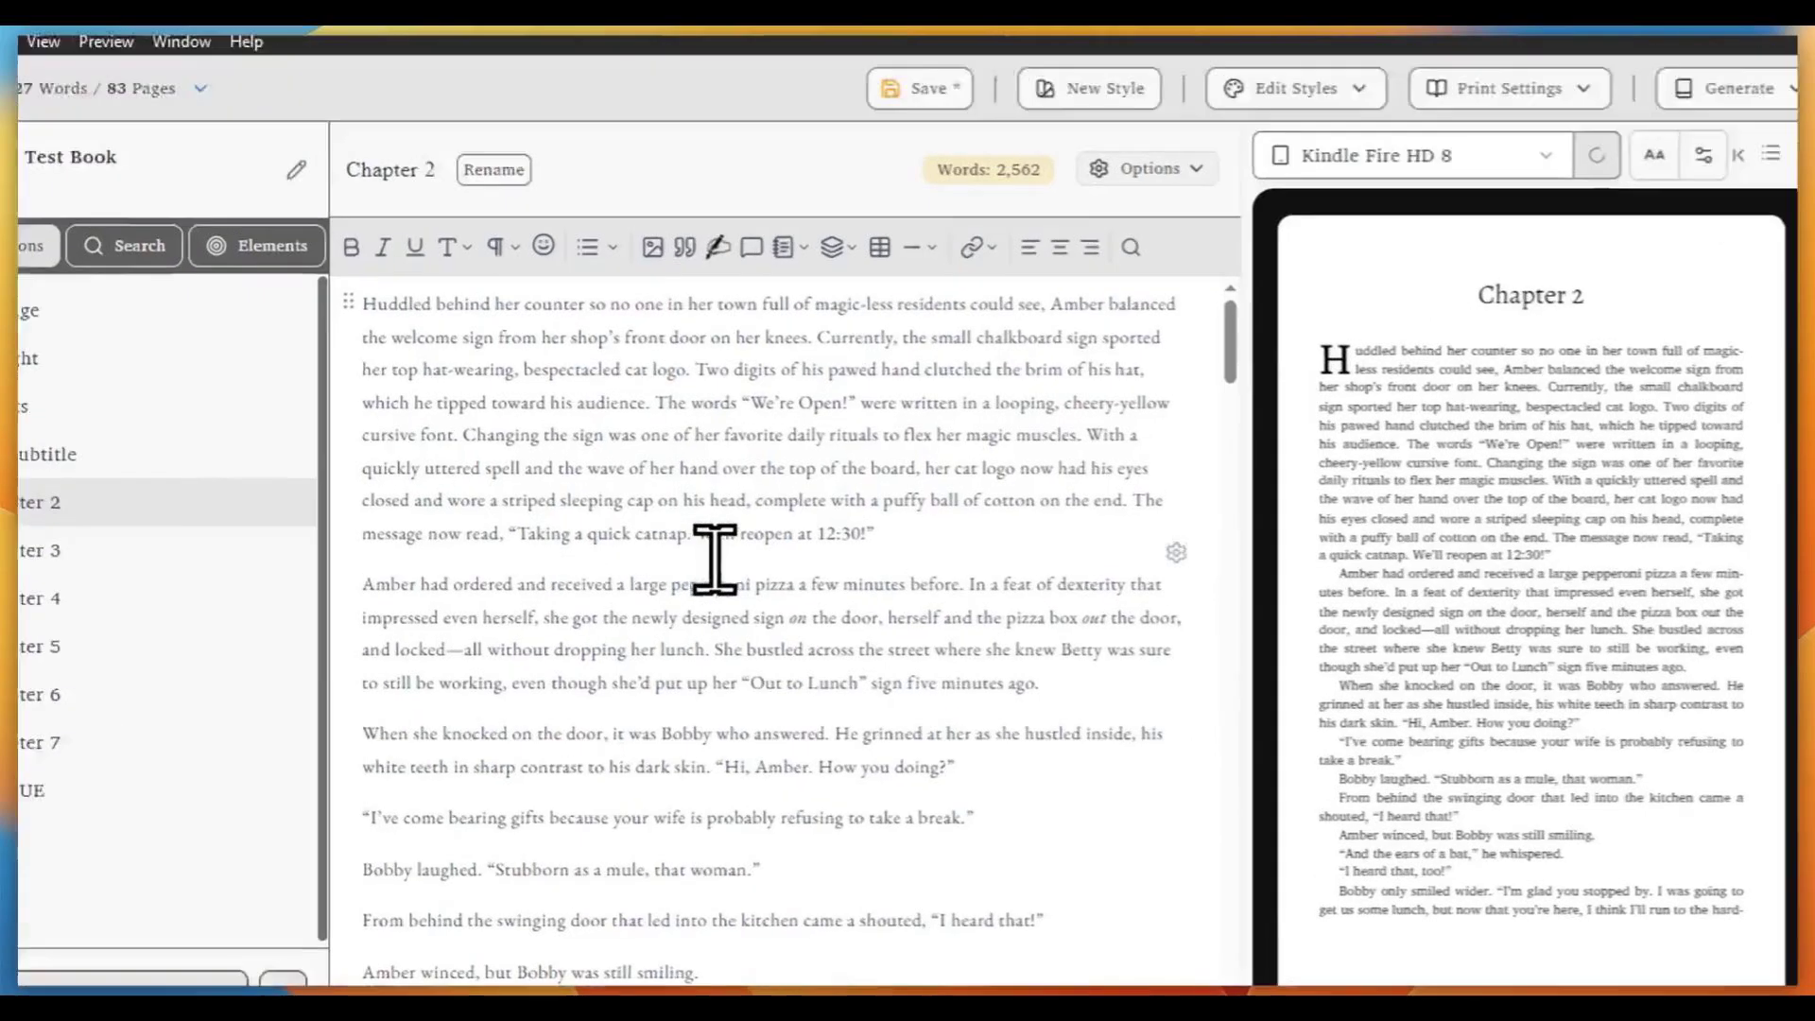
Start a store link on the sentence "We'll reopen at 12:30!" in the first paragraph of Chapter 2
left_click_drag(742, 534, 931, 556)
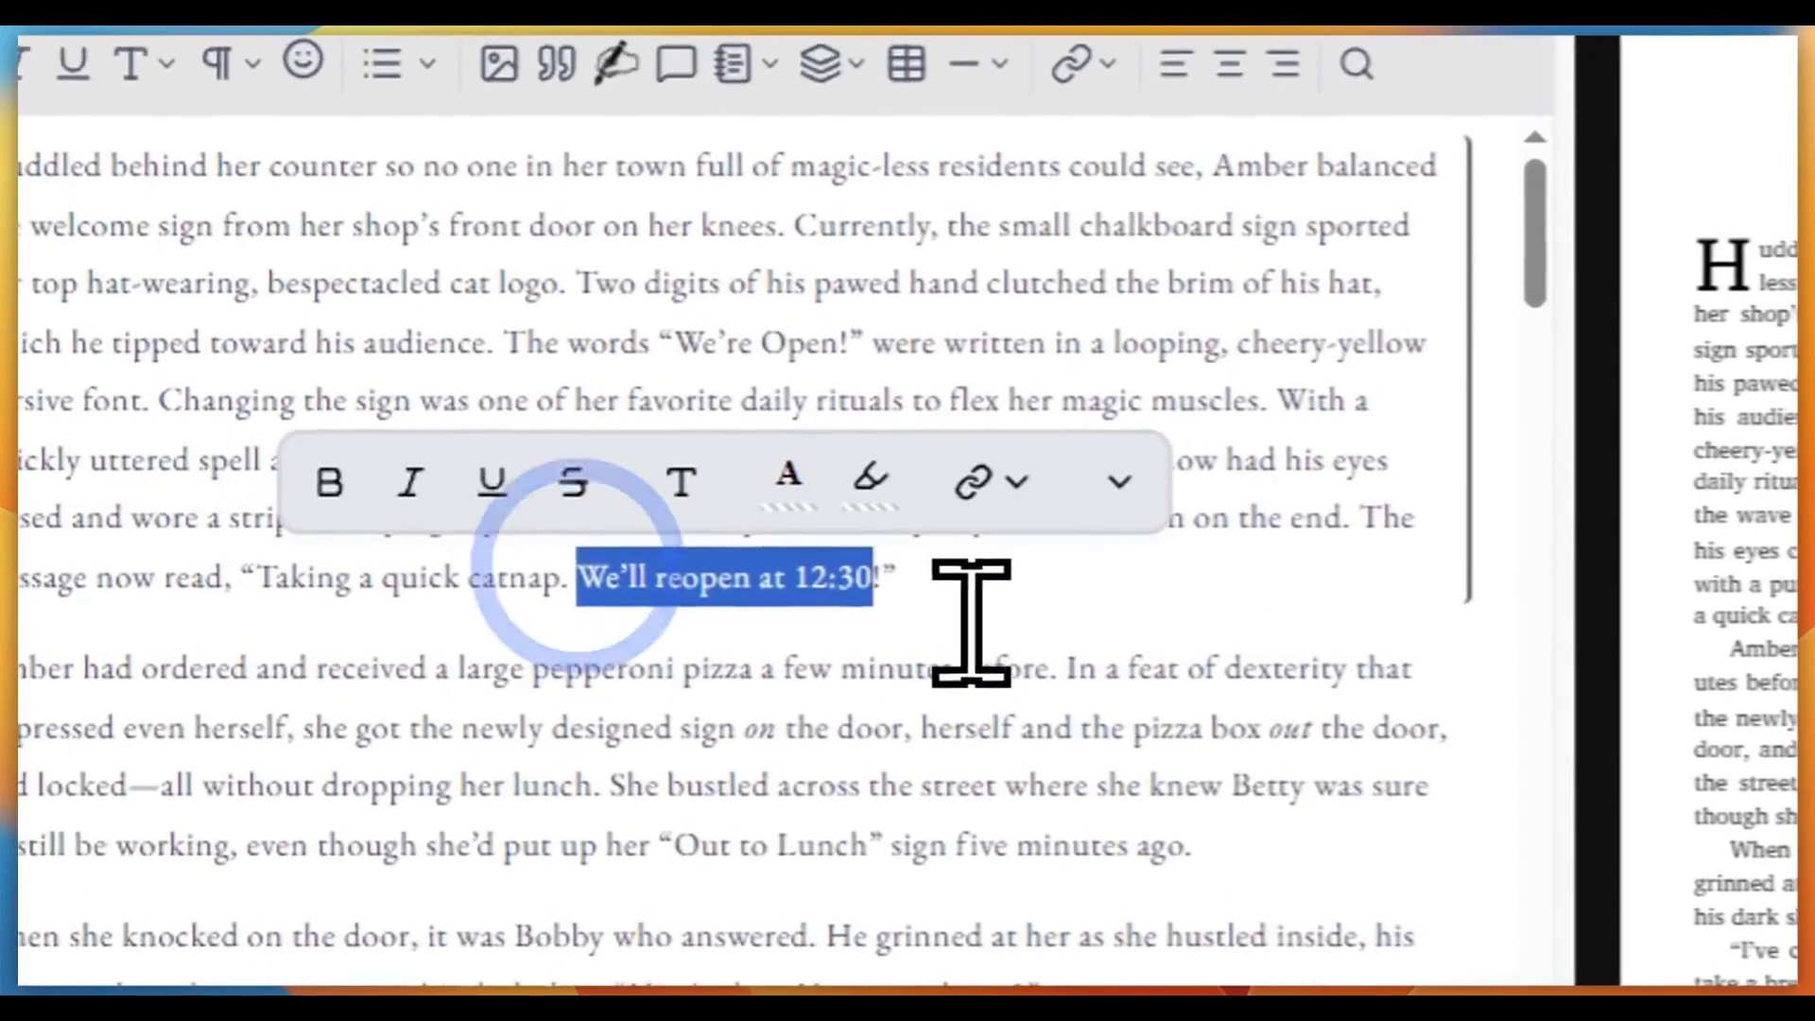
left_click(1021, 482)
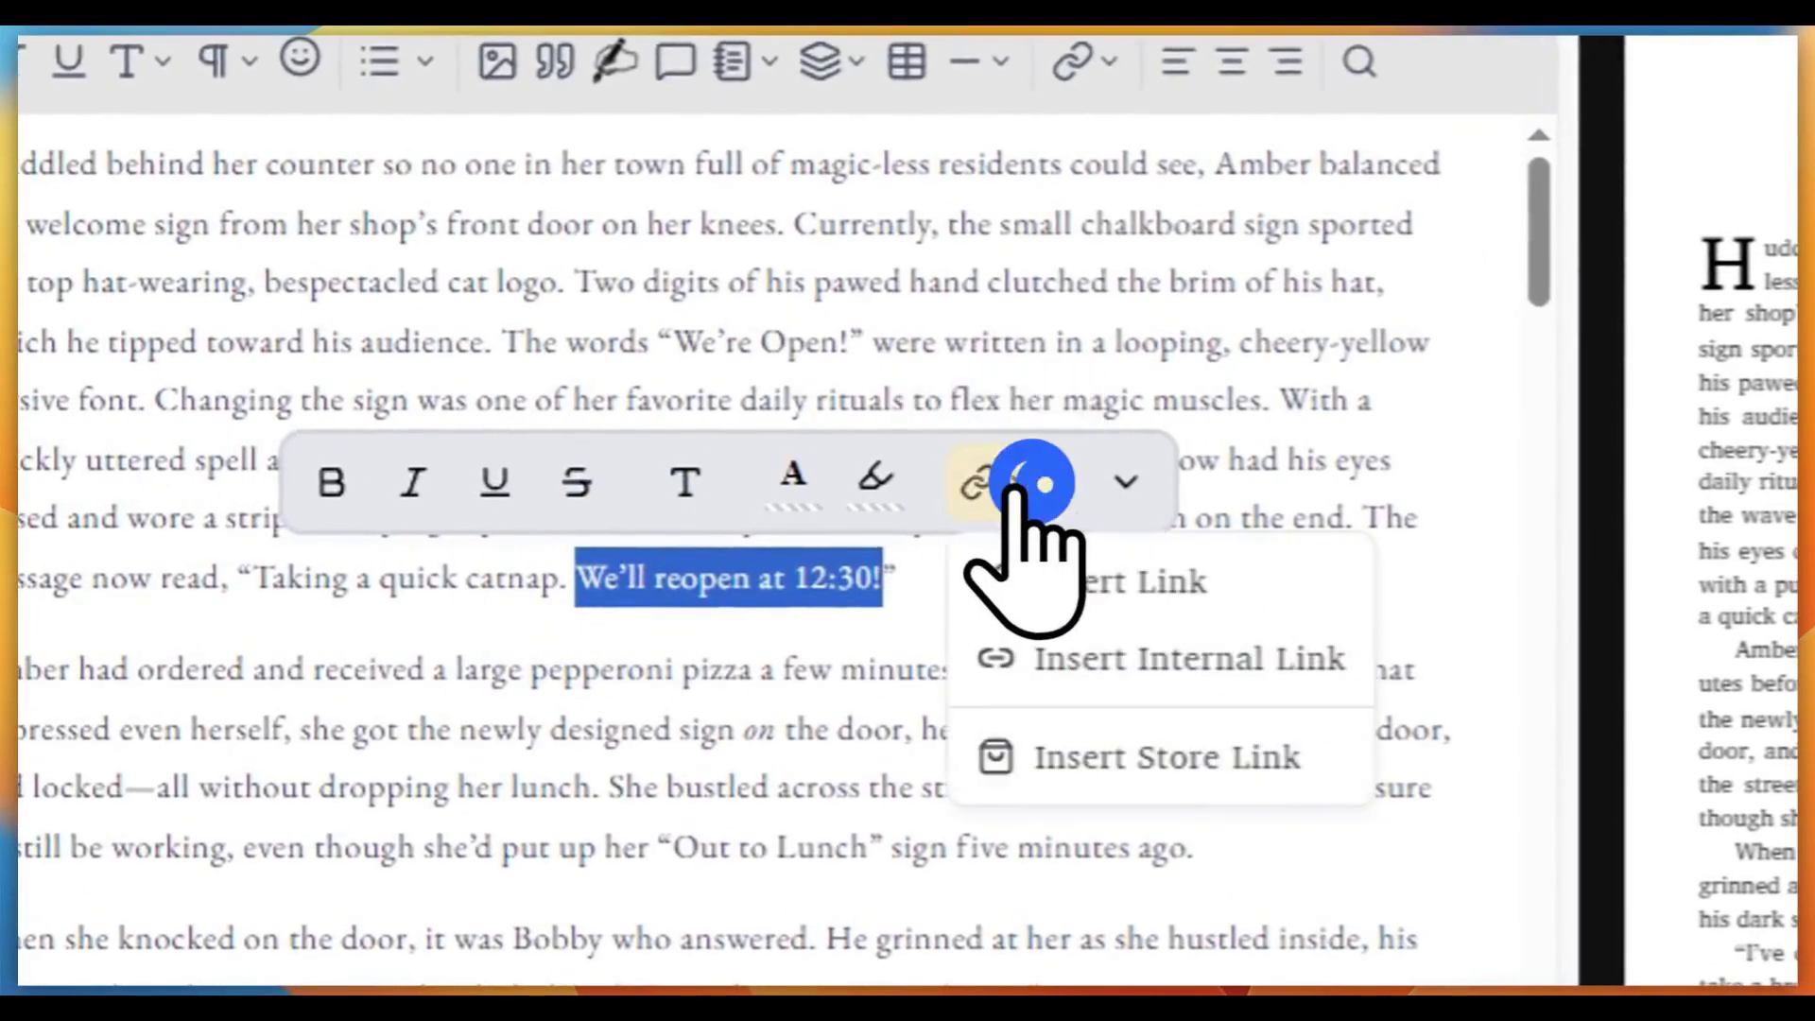
left_click(1114, 59)
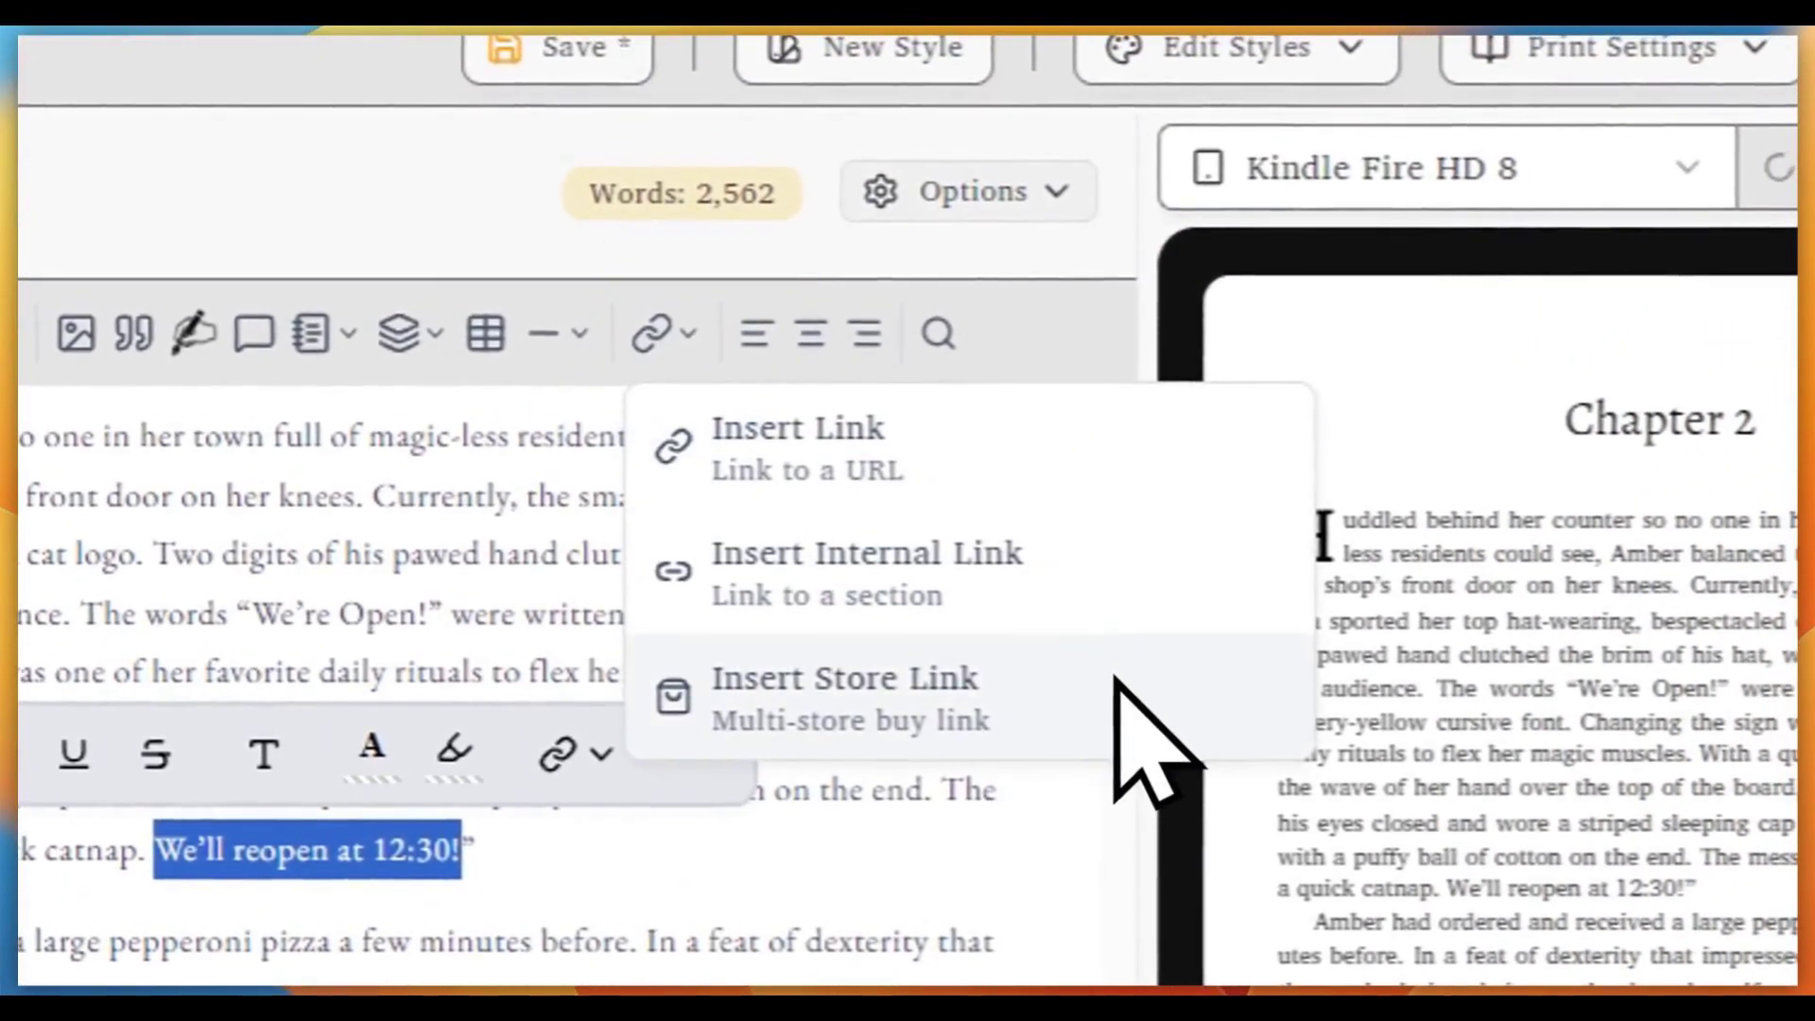
left_click(1120, 695)
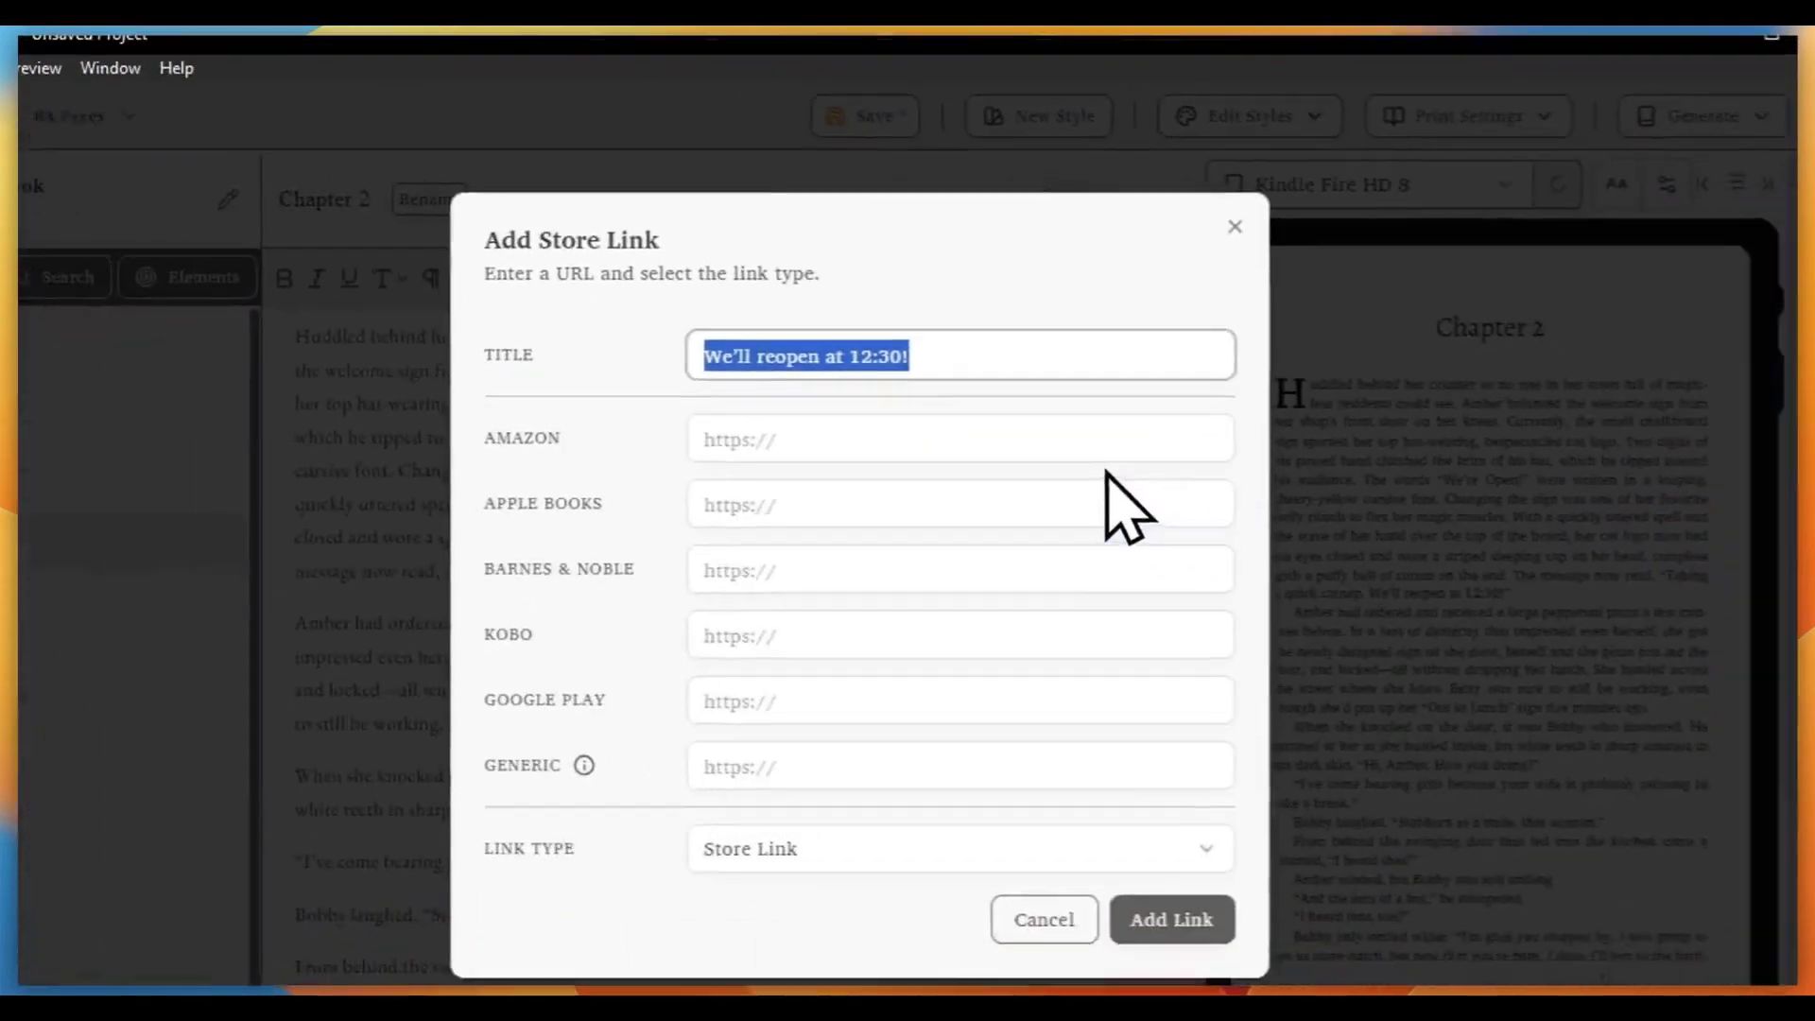
left_click(871, 413)
type("https://amazon.com")
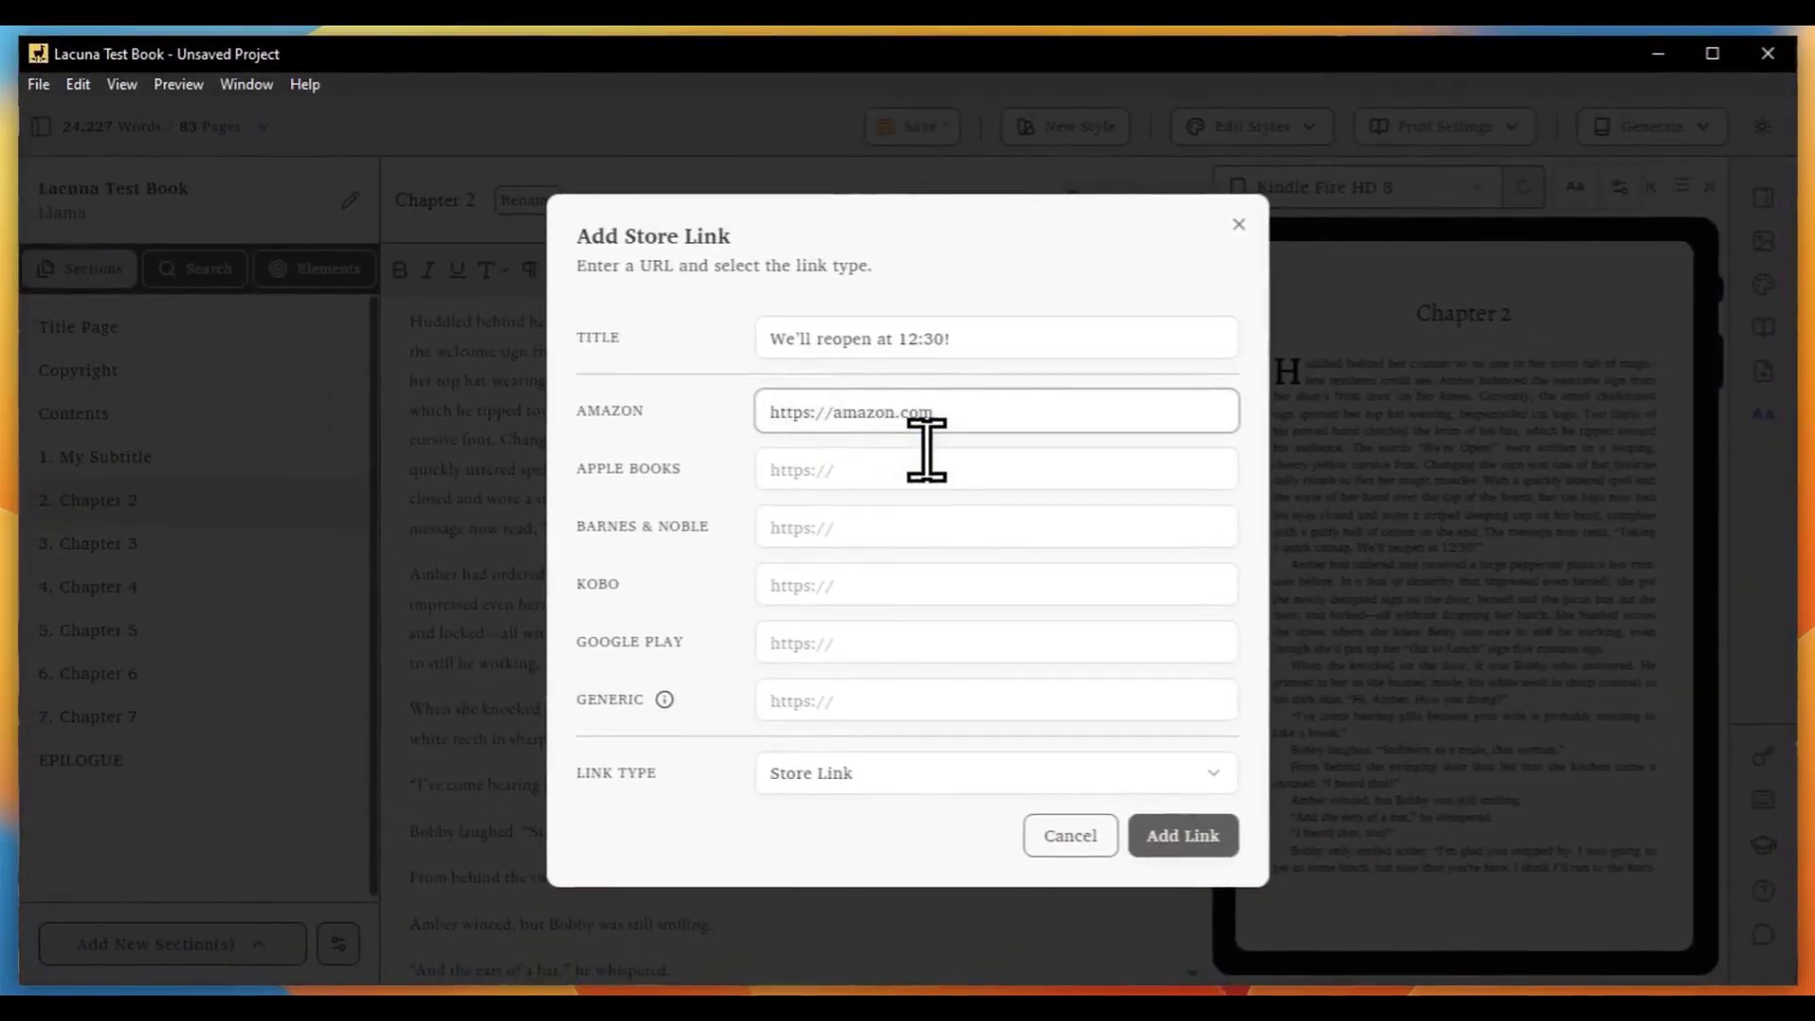
left_click(911, 700)
type("https://generic.com")
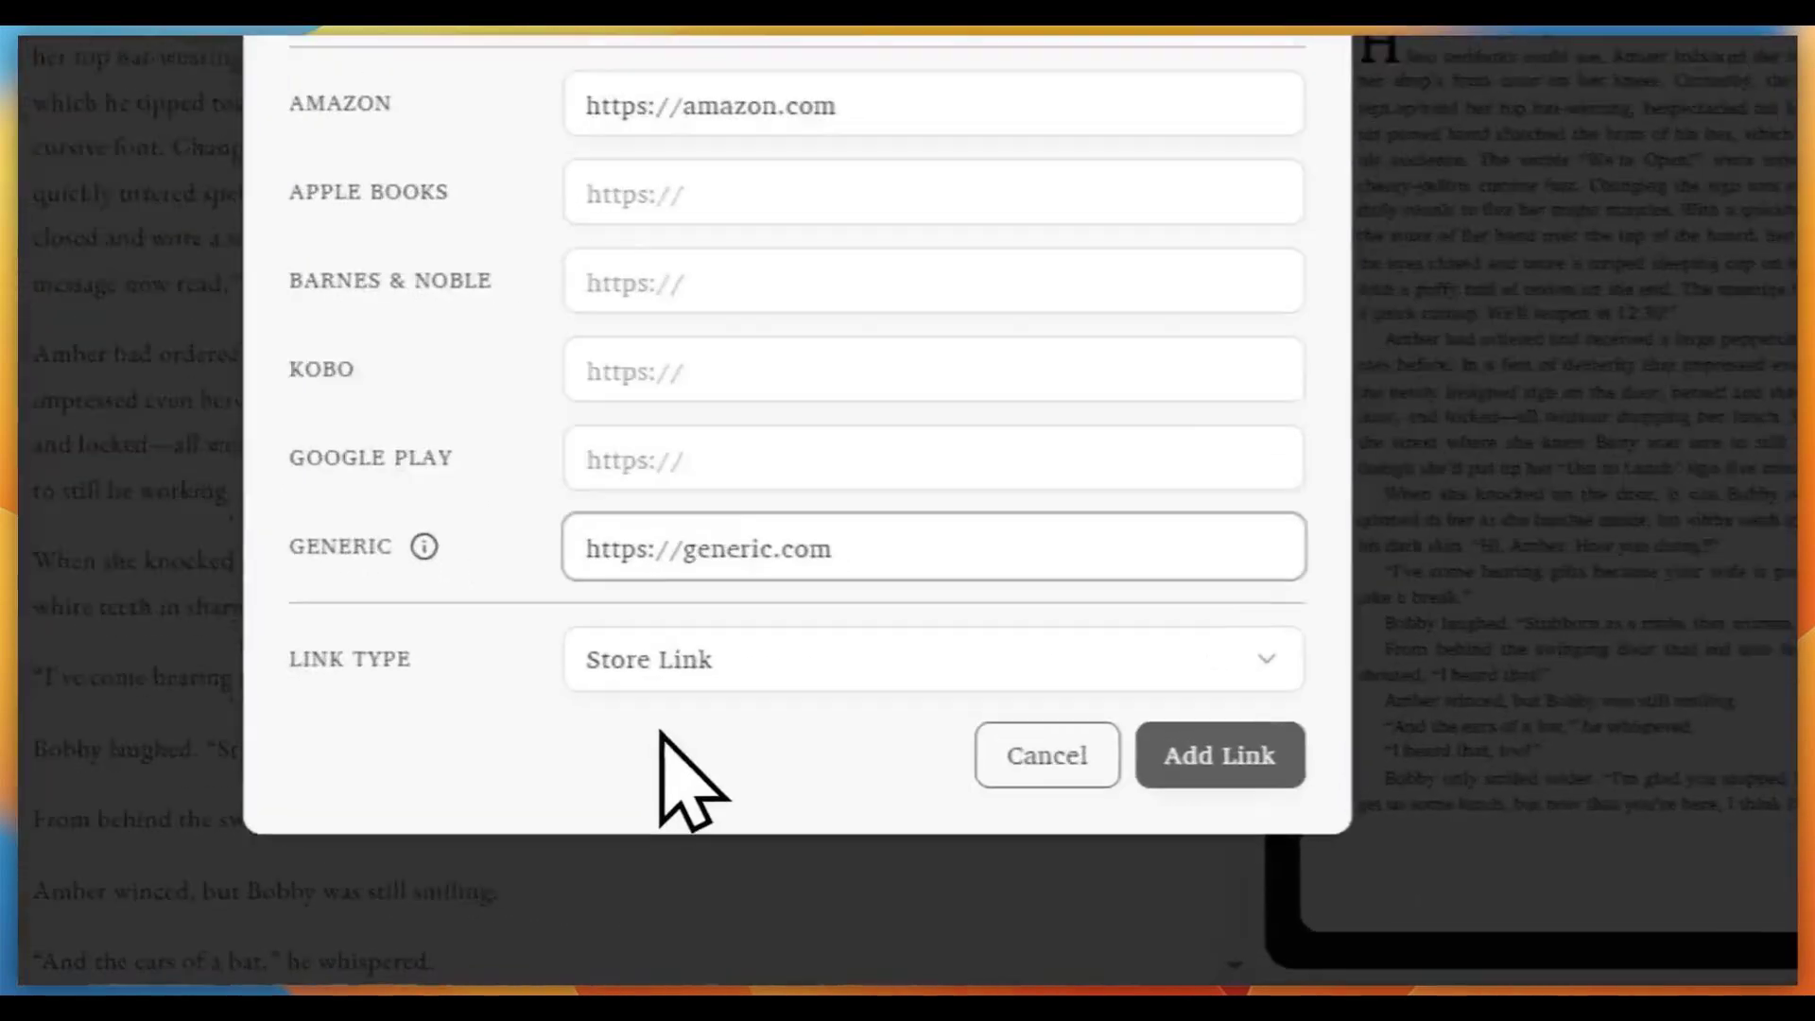
left_click(815, 834)
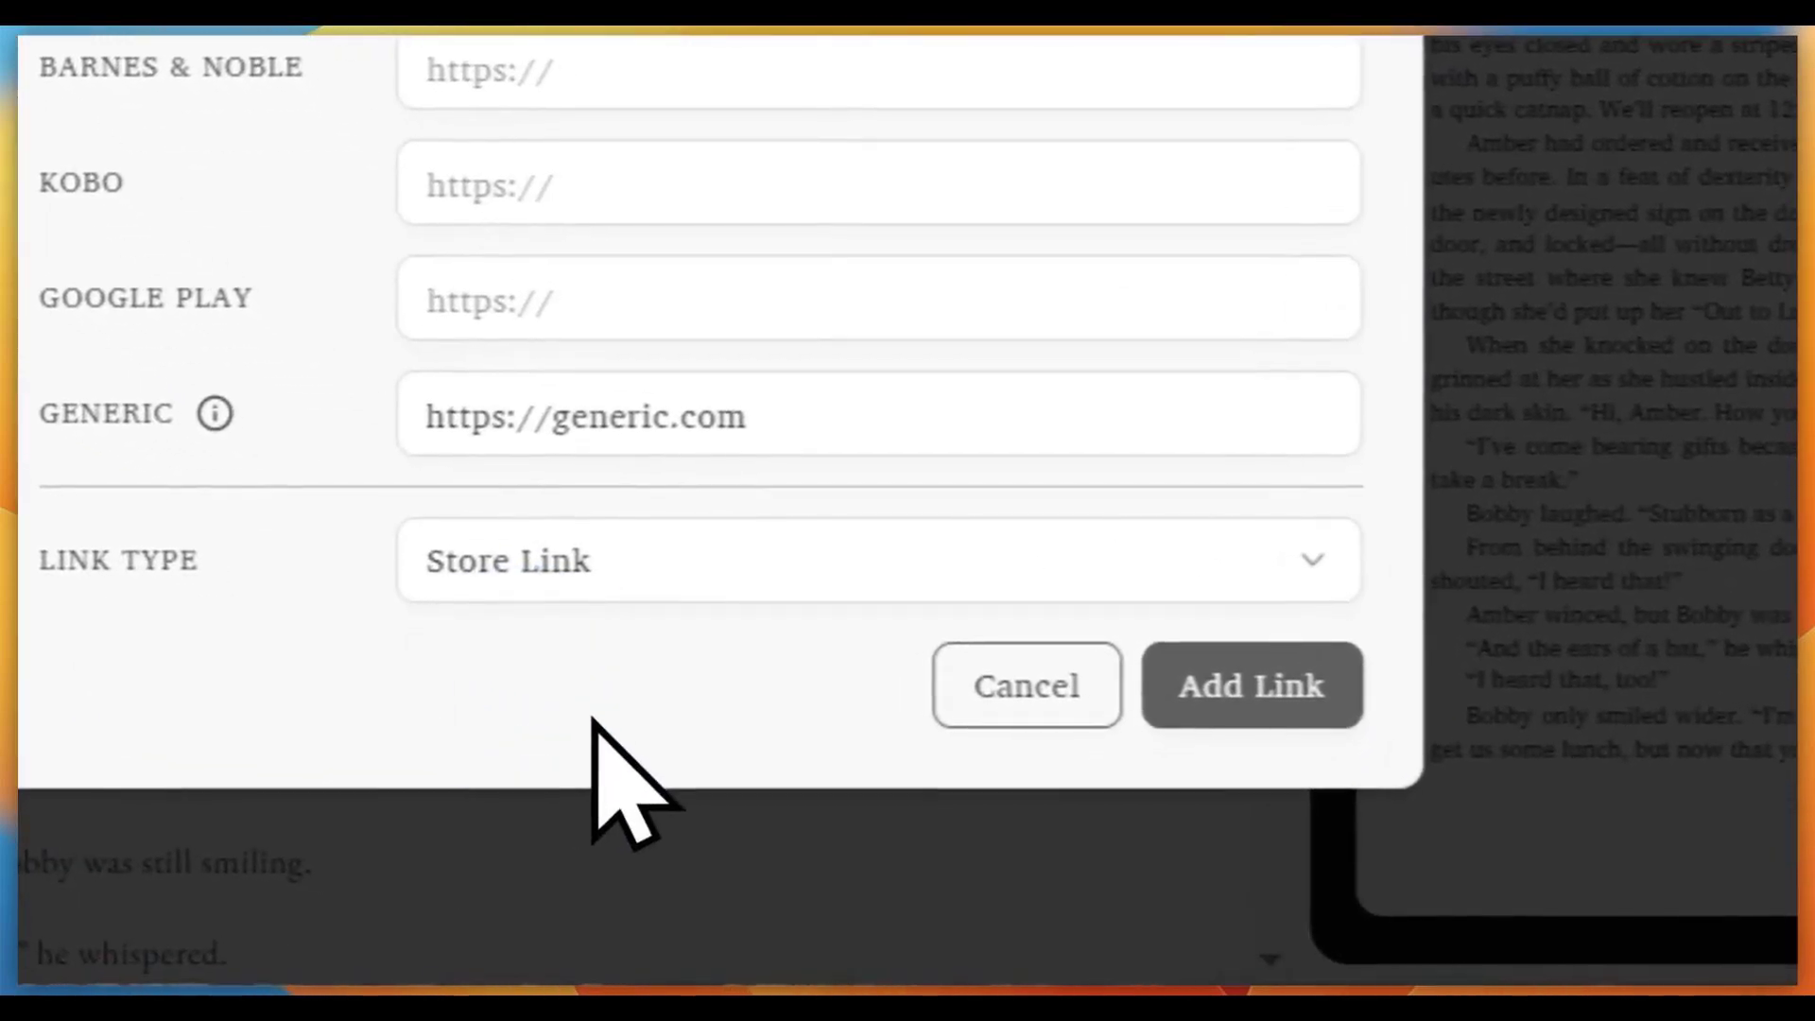
left_click(1285, 705)
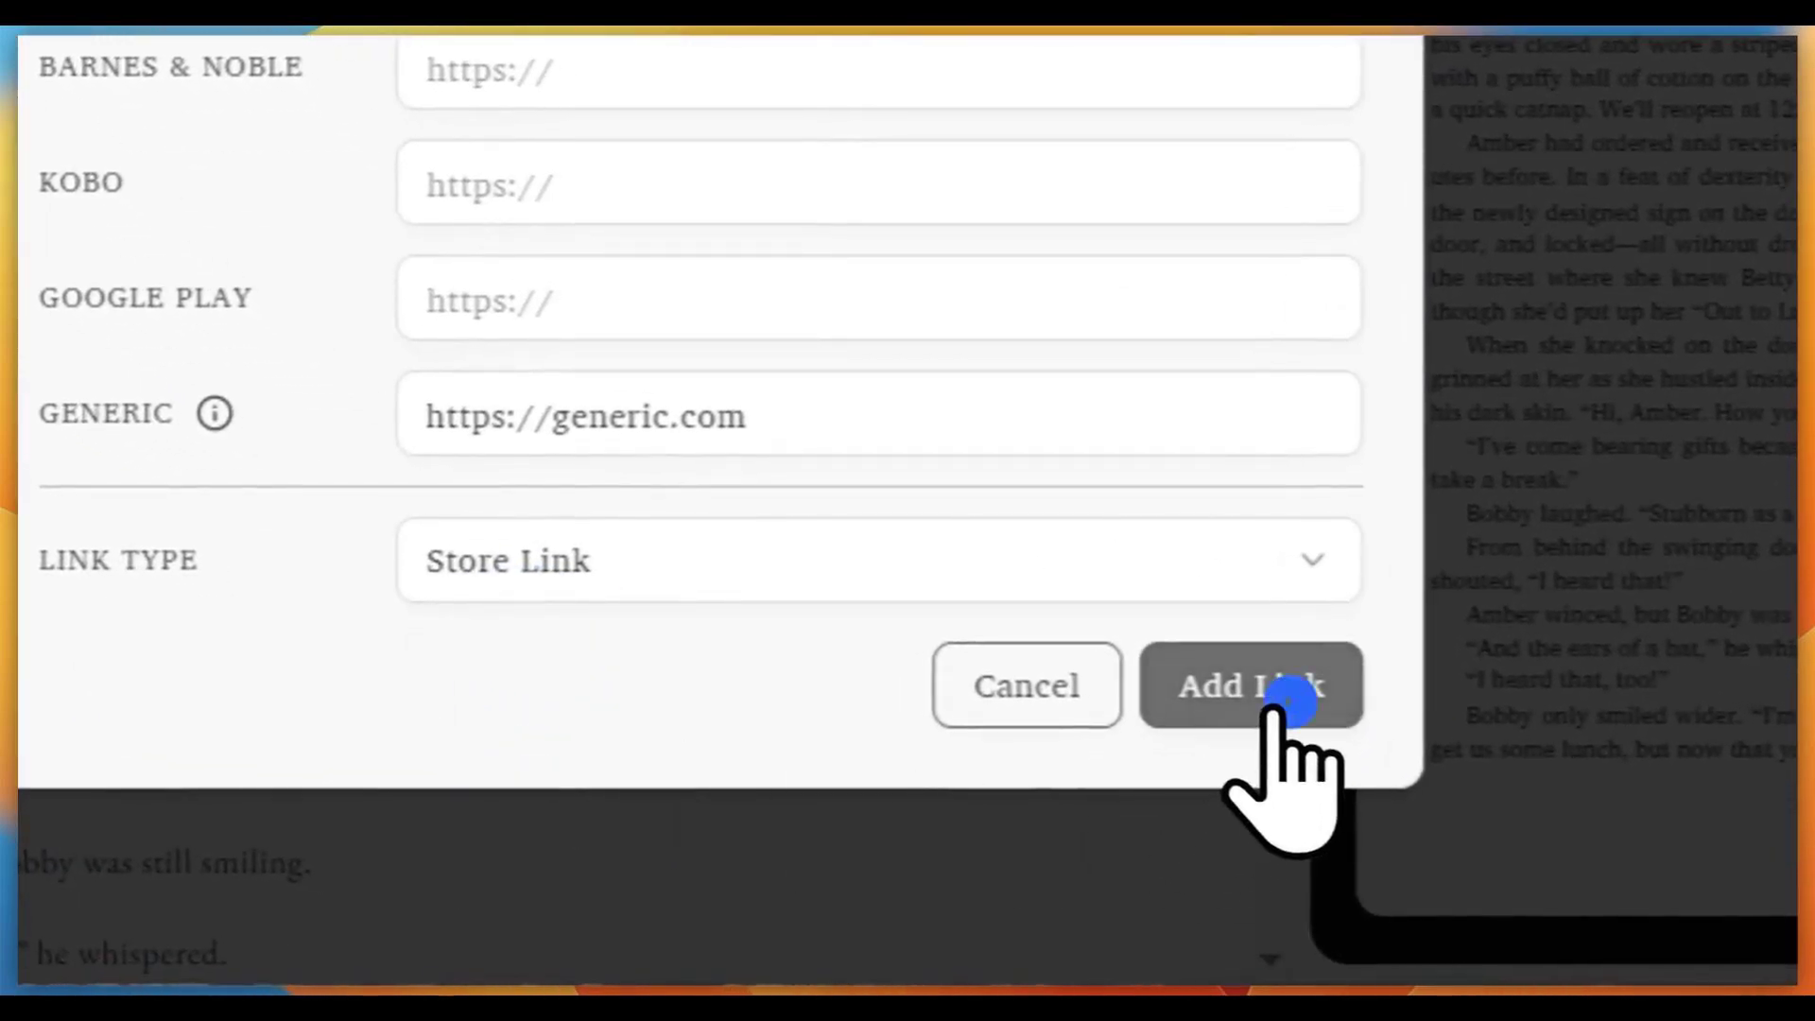
left_click(799, 336)
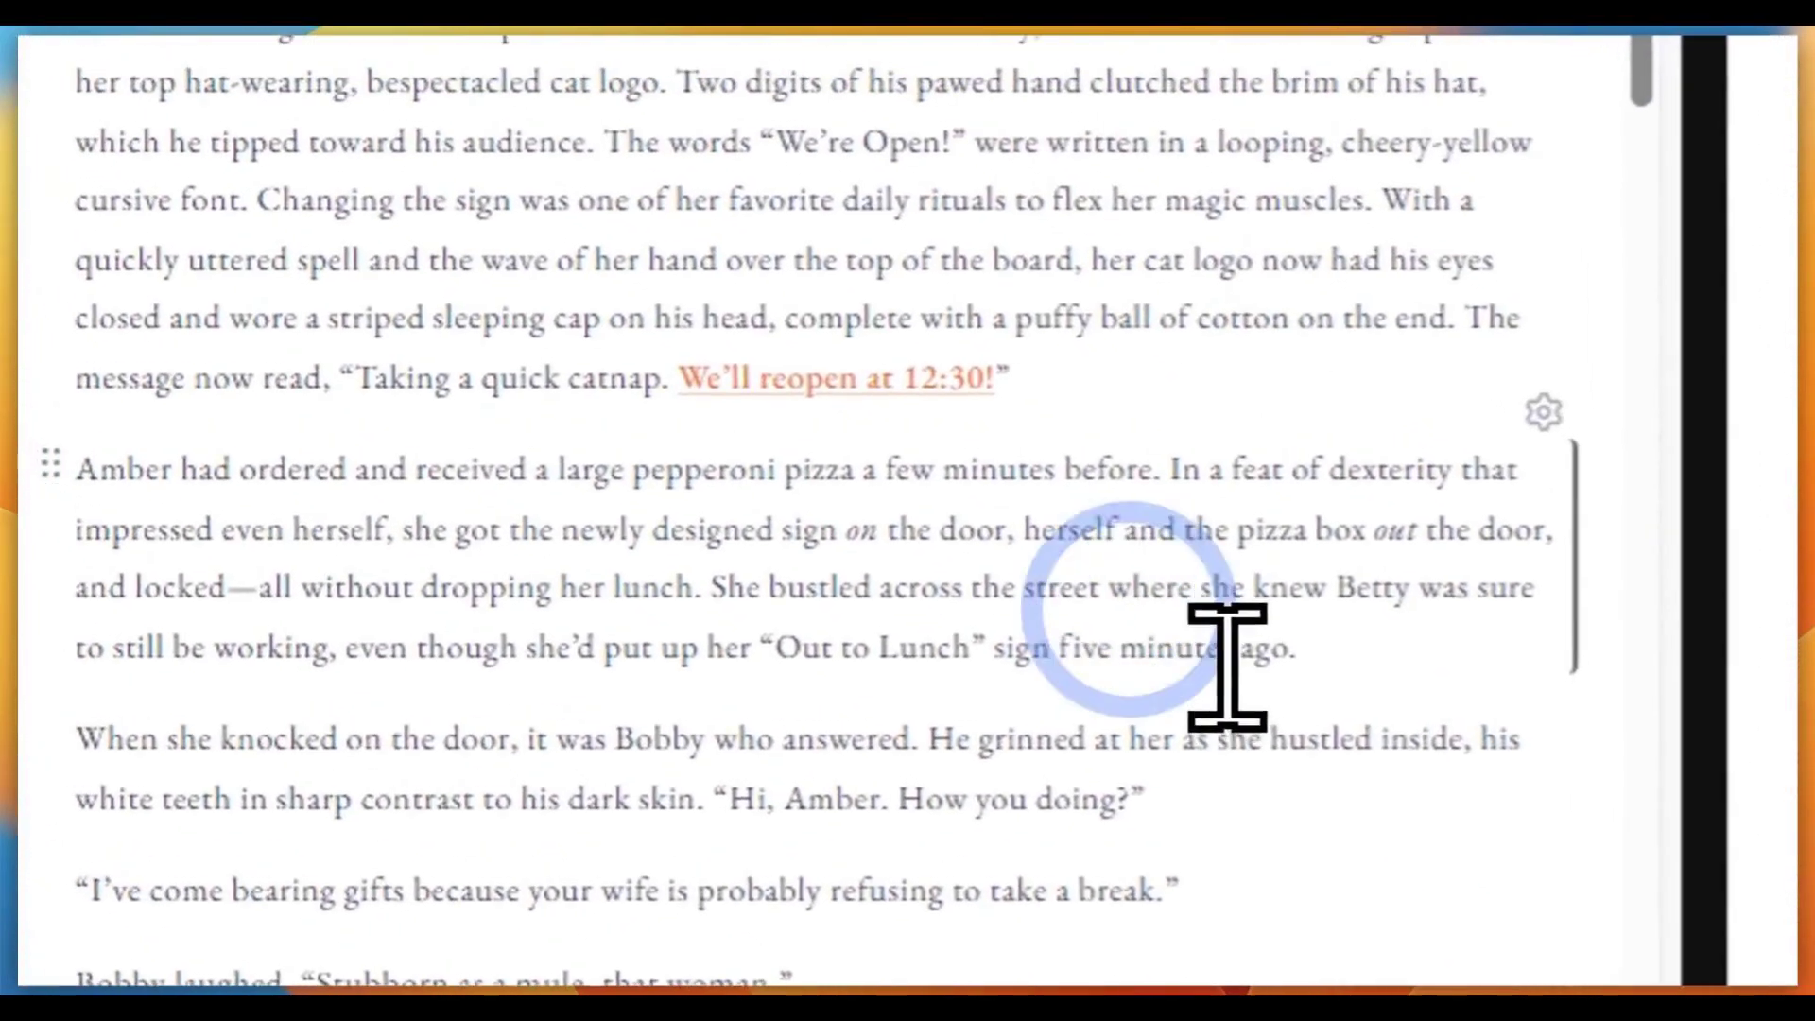
left_click(931, 378)
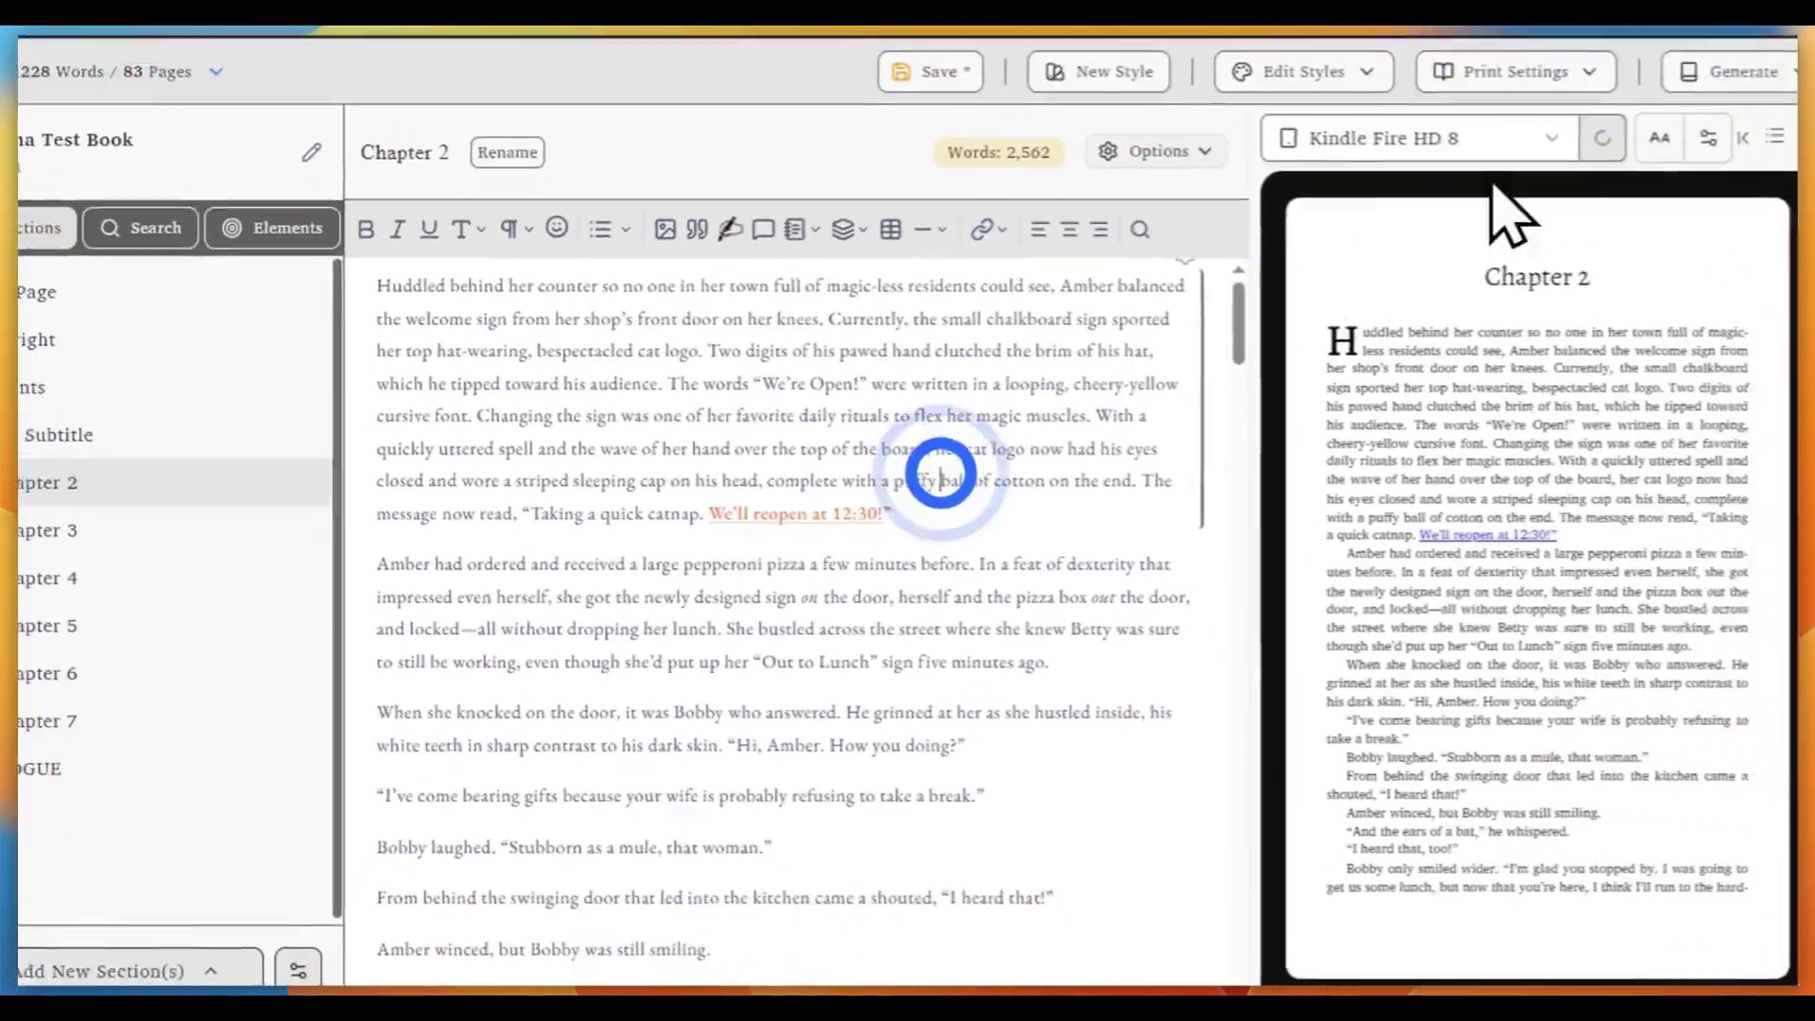
Open the e-book generation options and set the output to Multiple stores
left_click(1673, 150)
left_click(1688, 182)
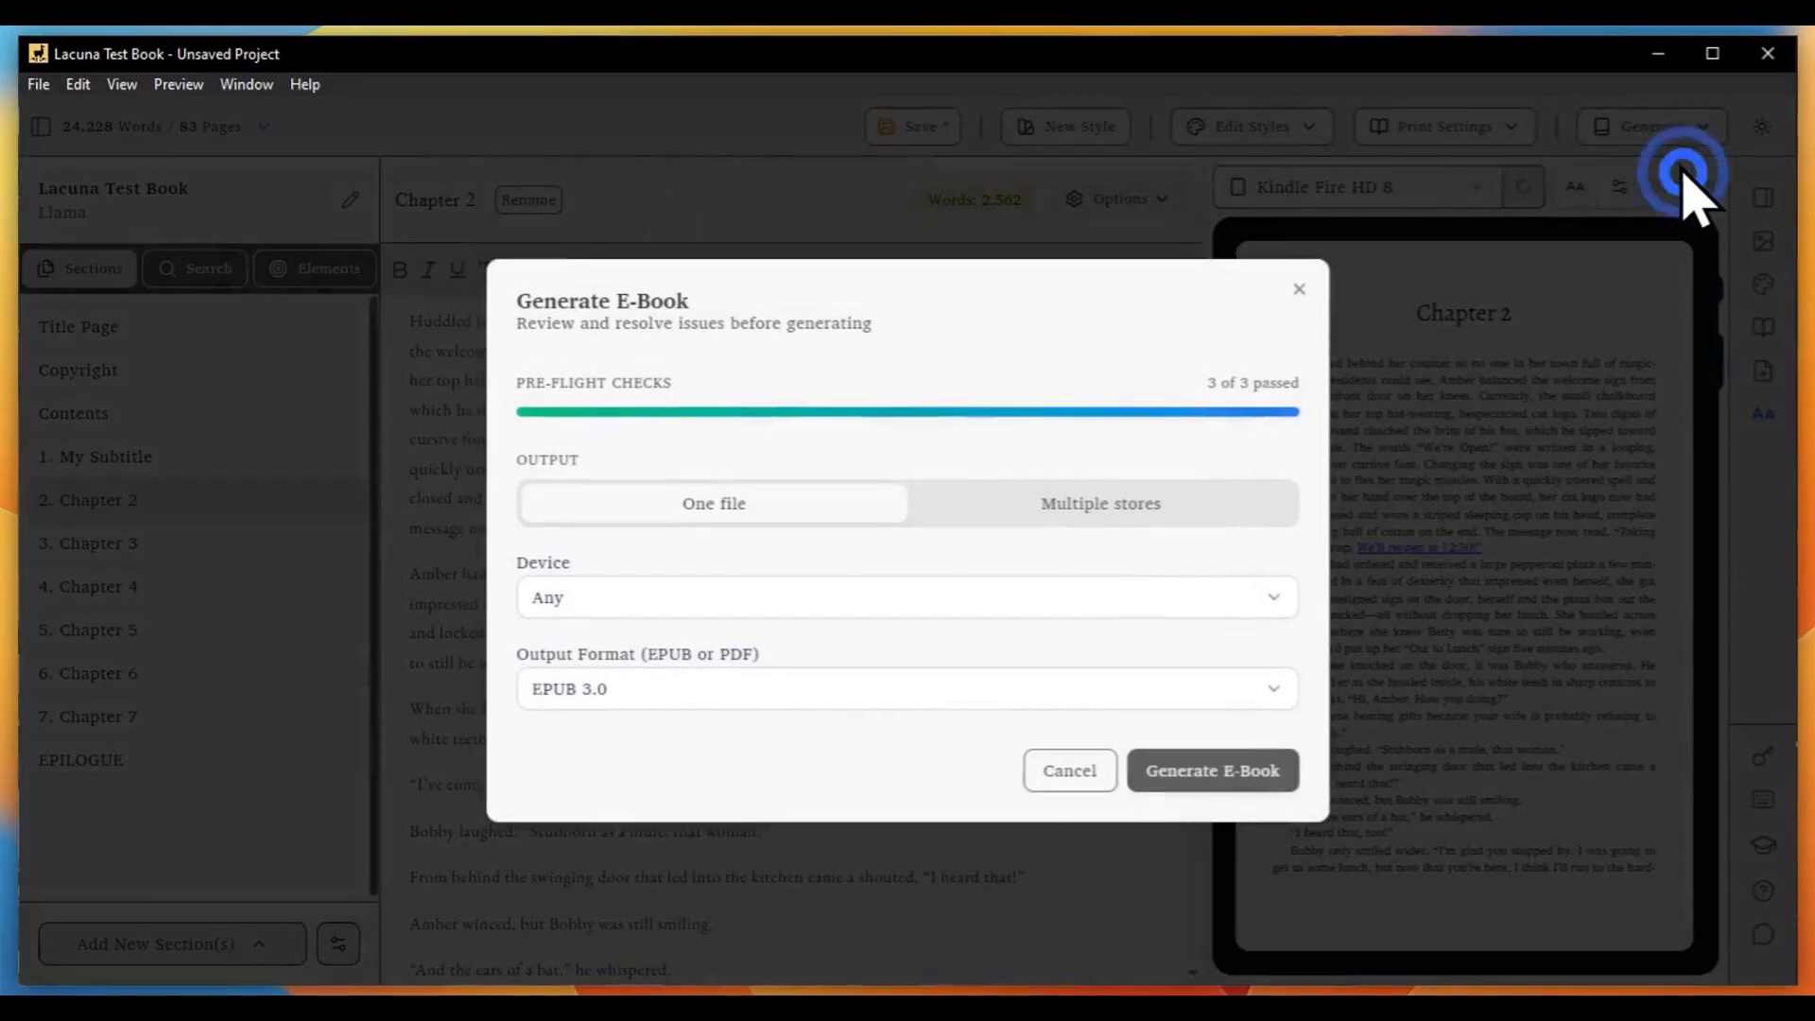
left_click(1193, 506)
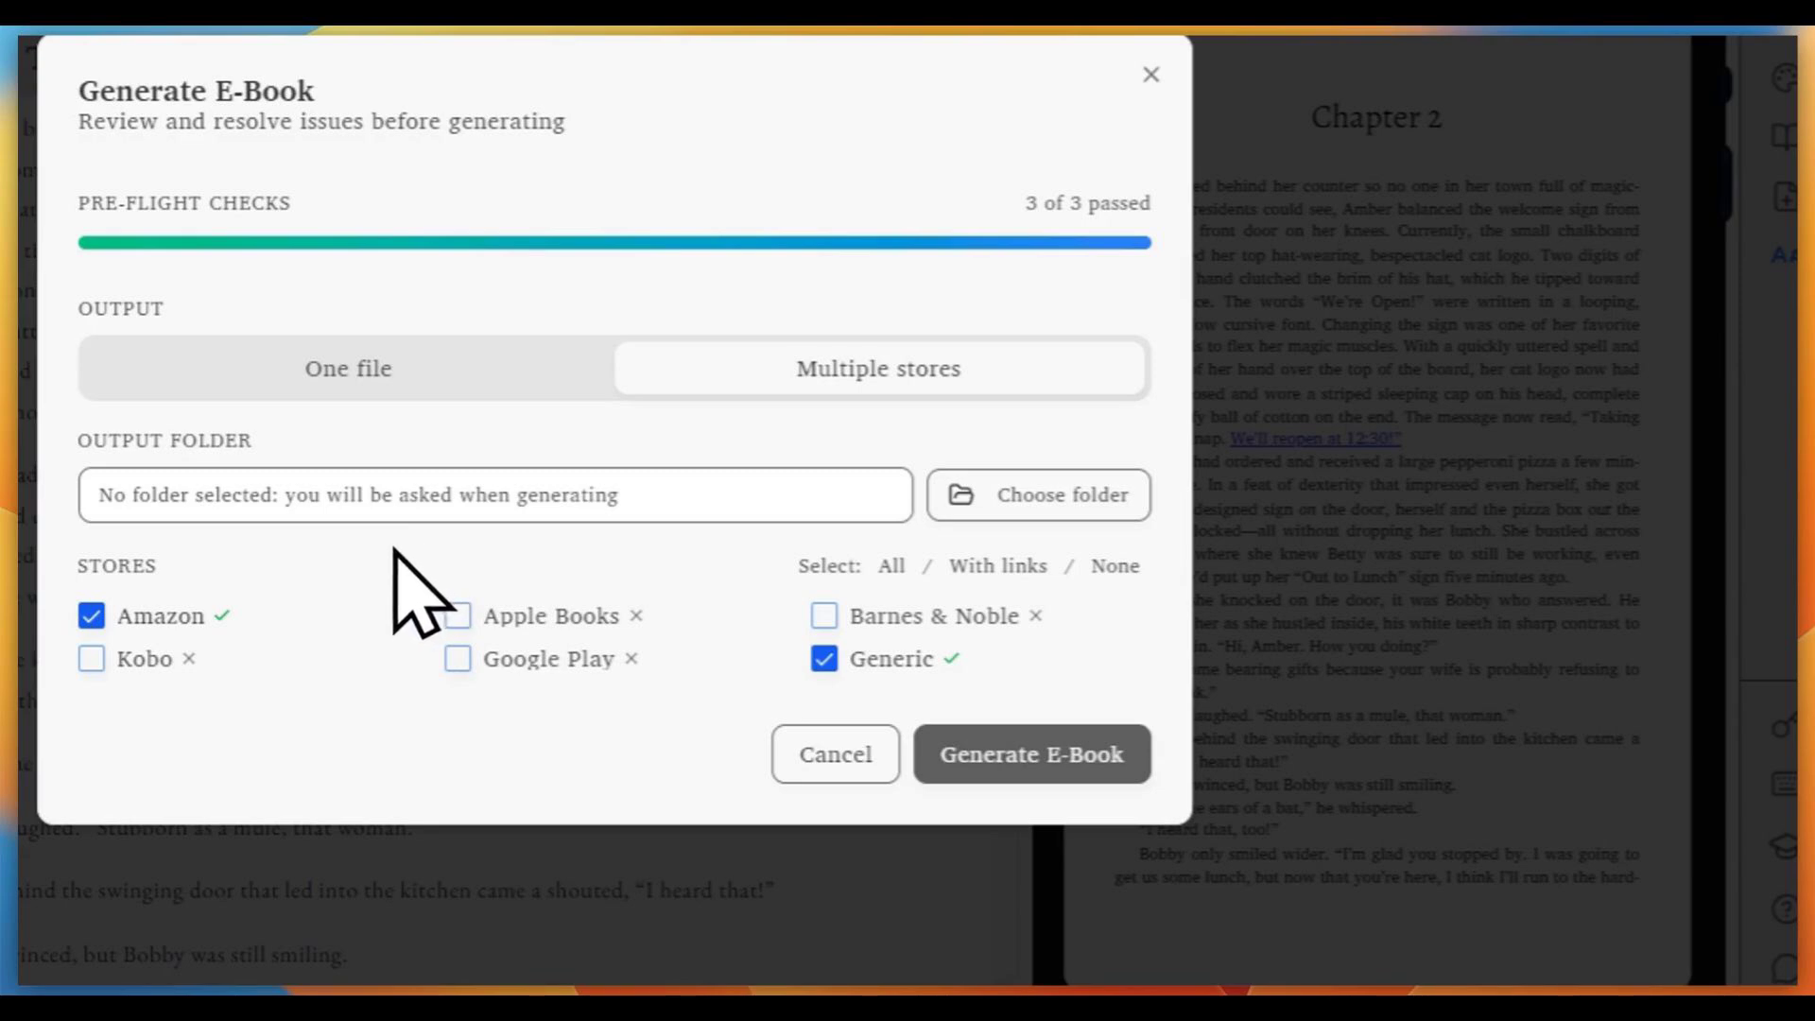
mouse_move(223, 612)
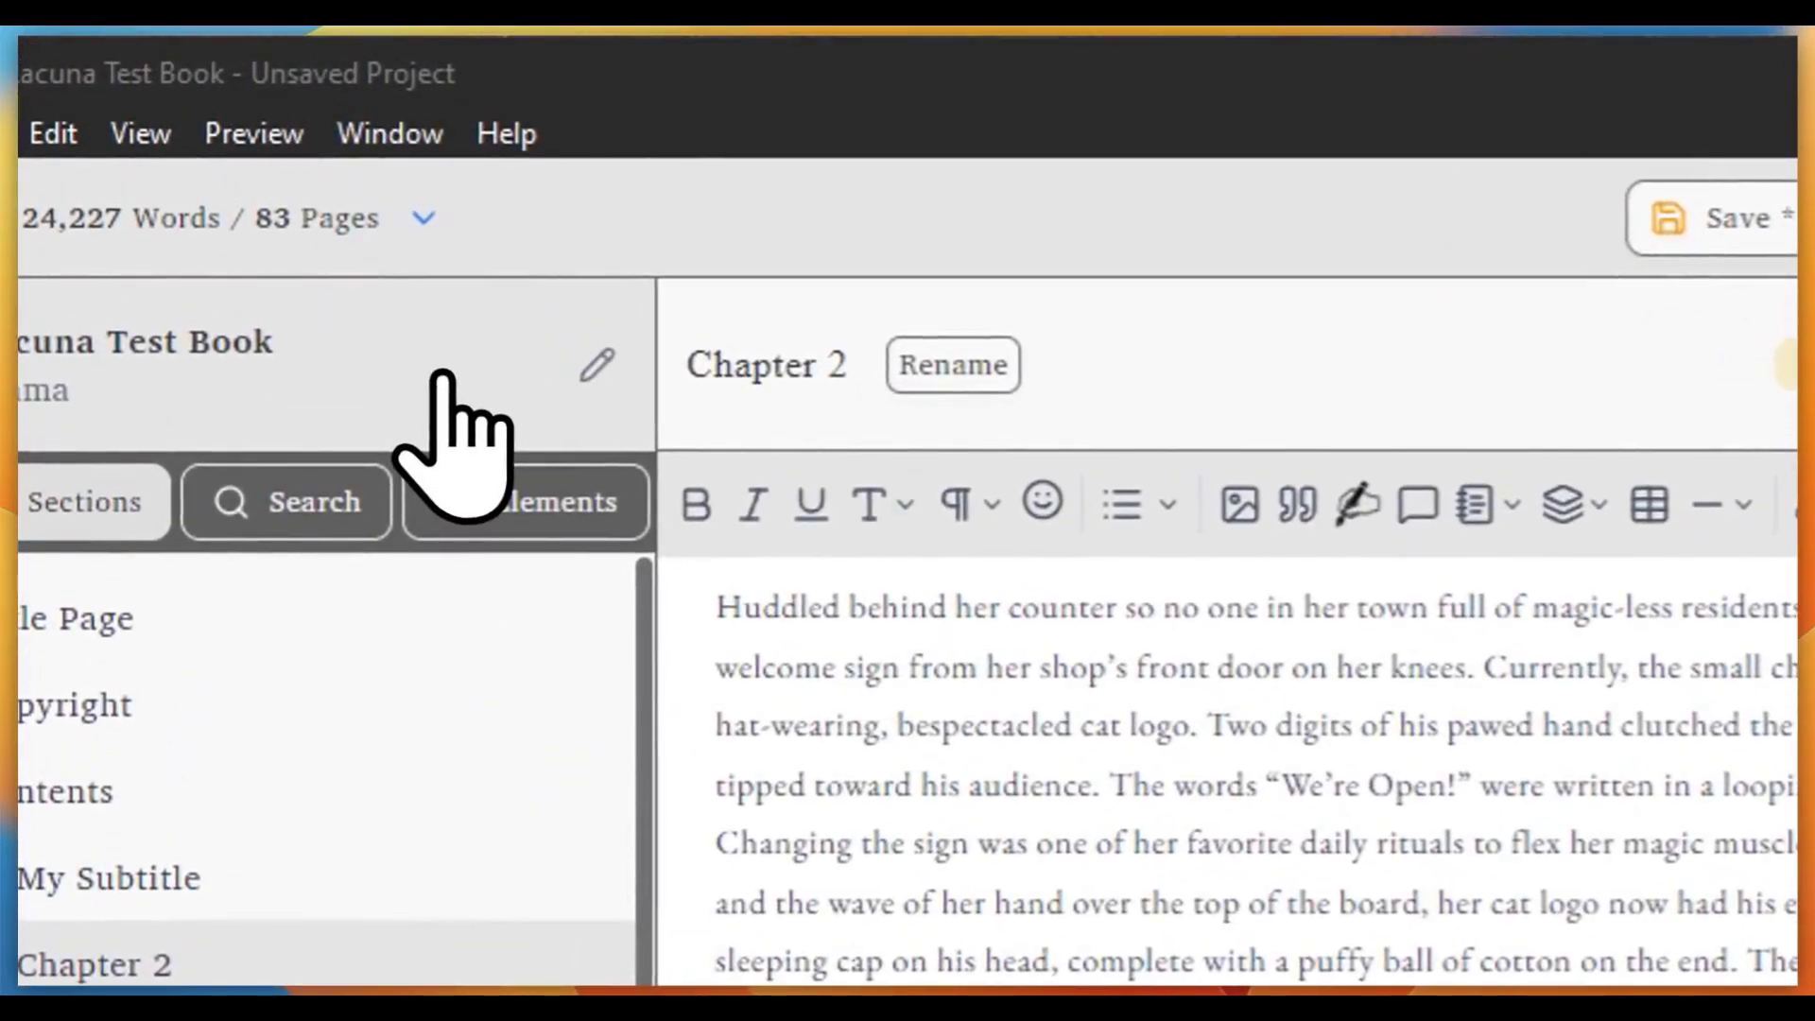
Open the Book Details of the book metadata and choose a different book language
left_click(454, 368)
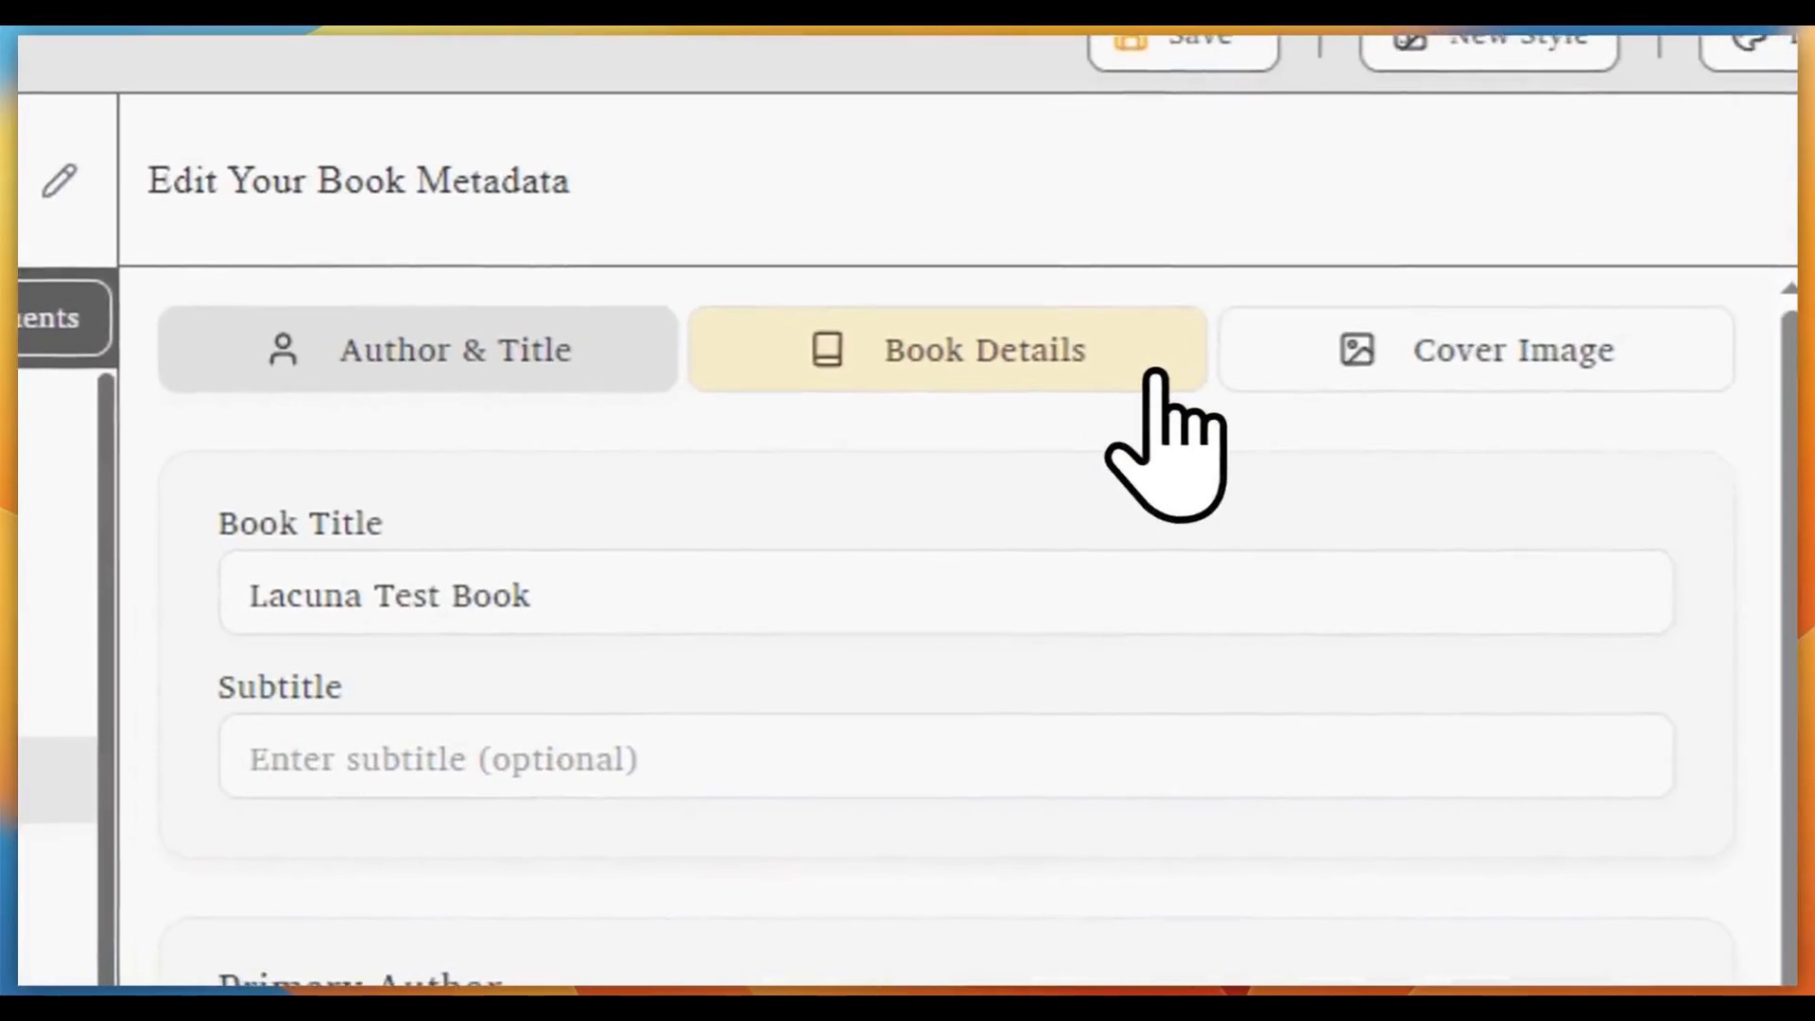
left_click(1564, 518)
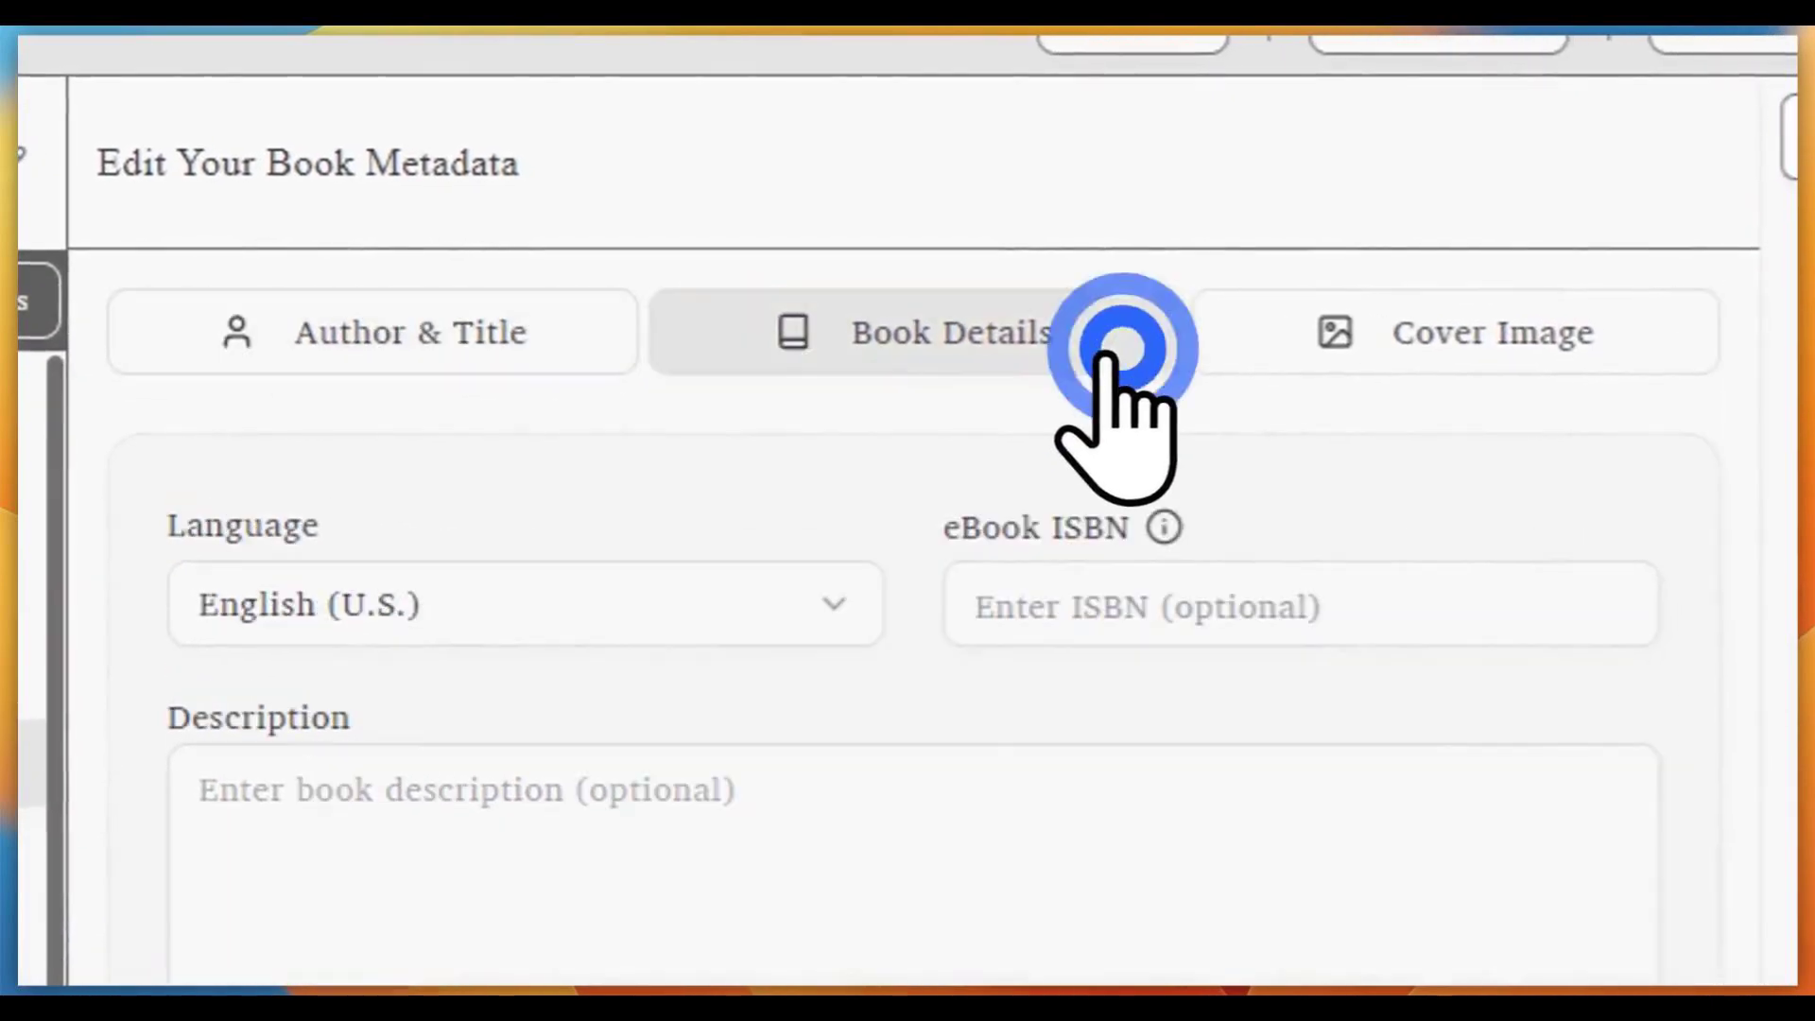
left_click(781, 602)
left_click(677, 766)
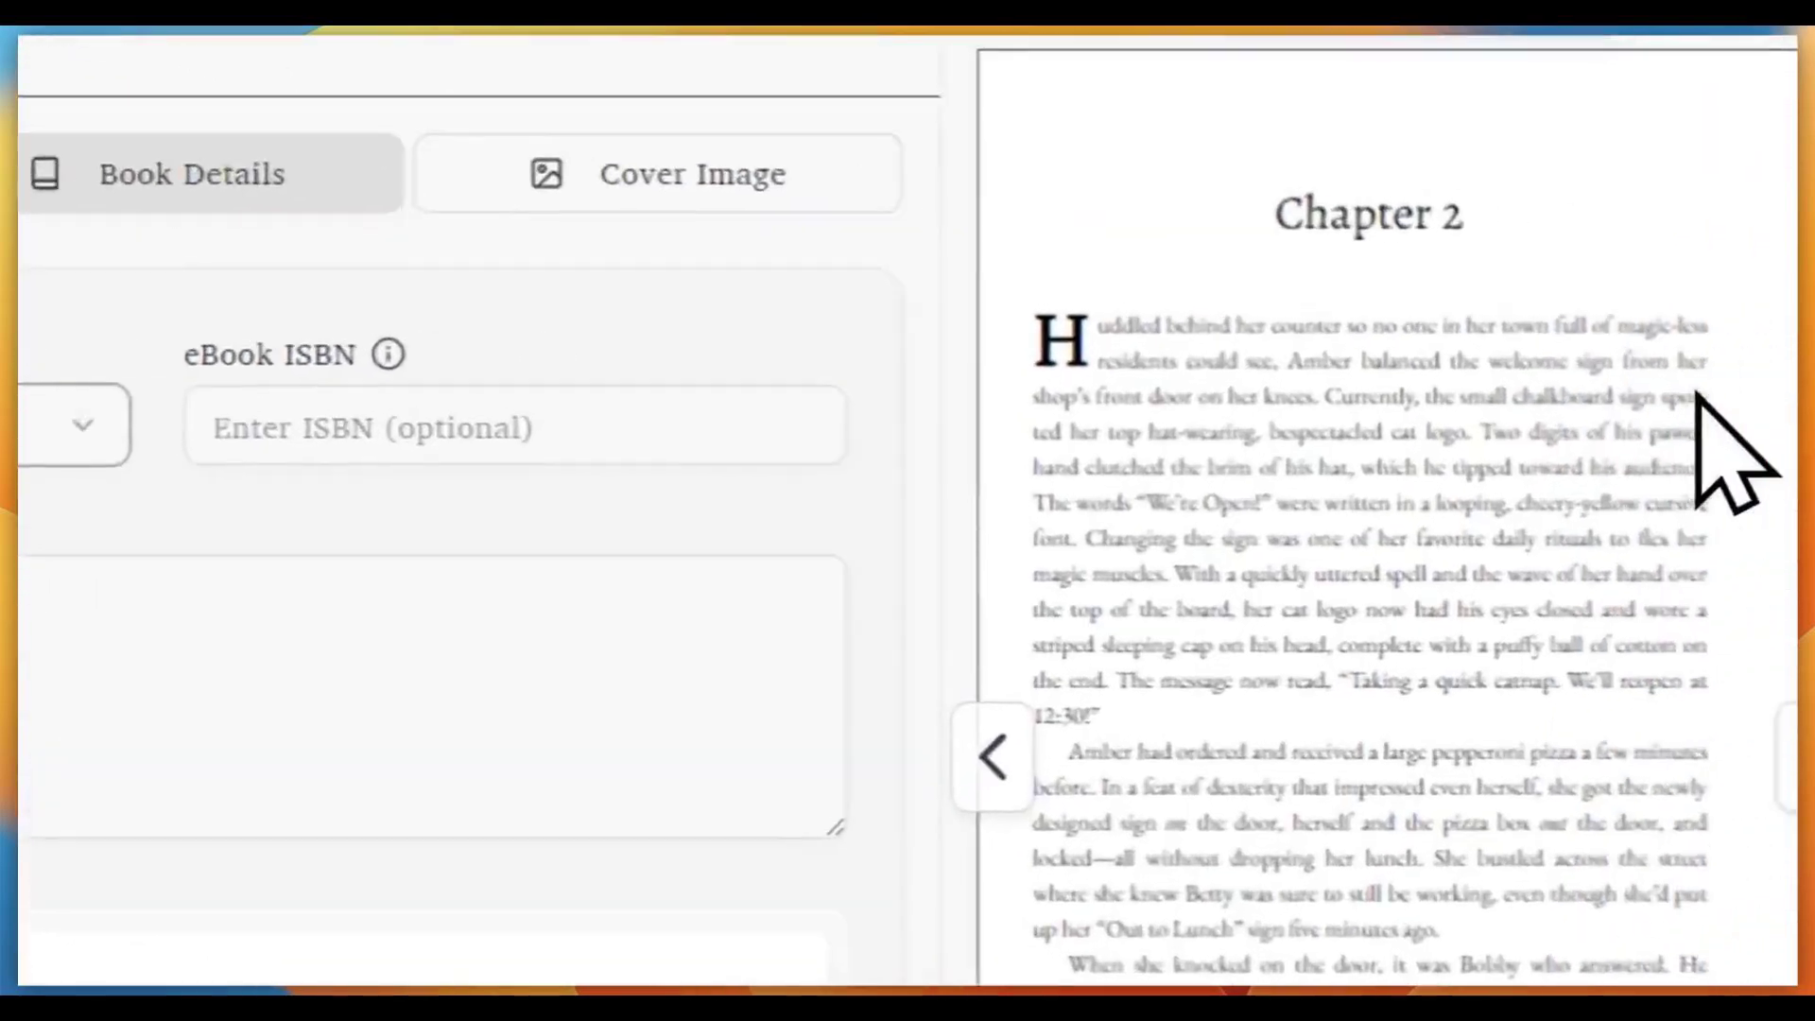
Set the book language to English (U.S.) in the Book Details
left_click(718, 421)
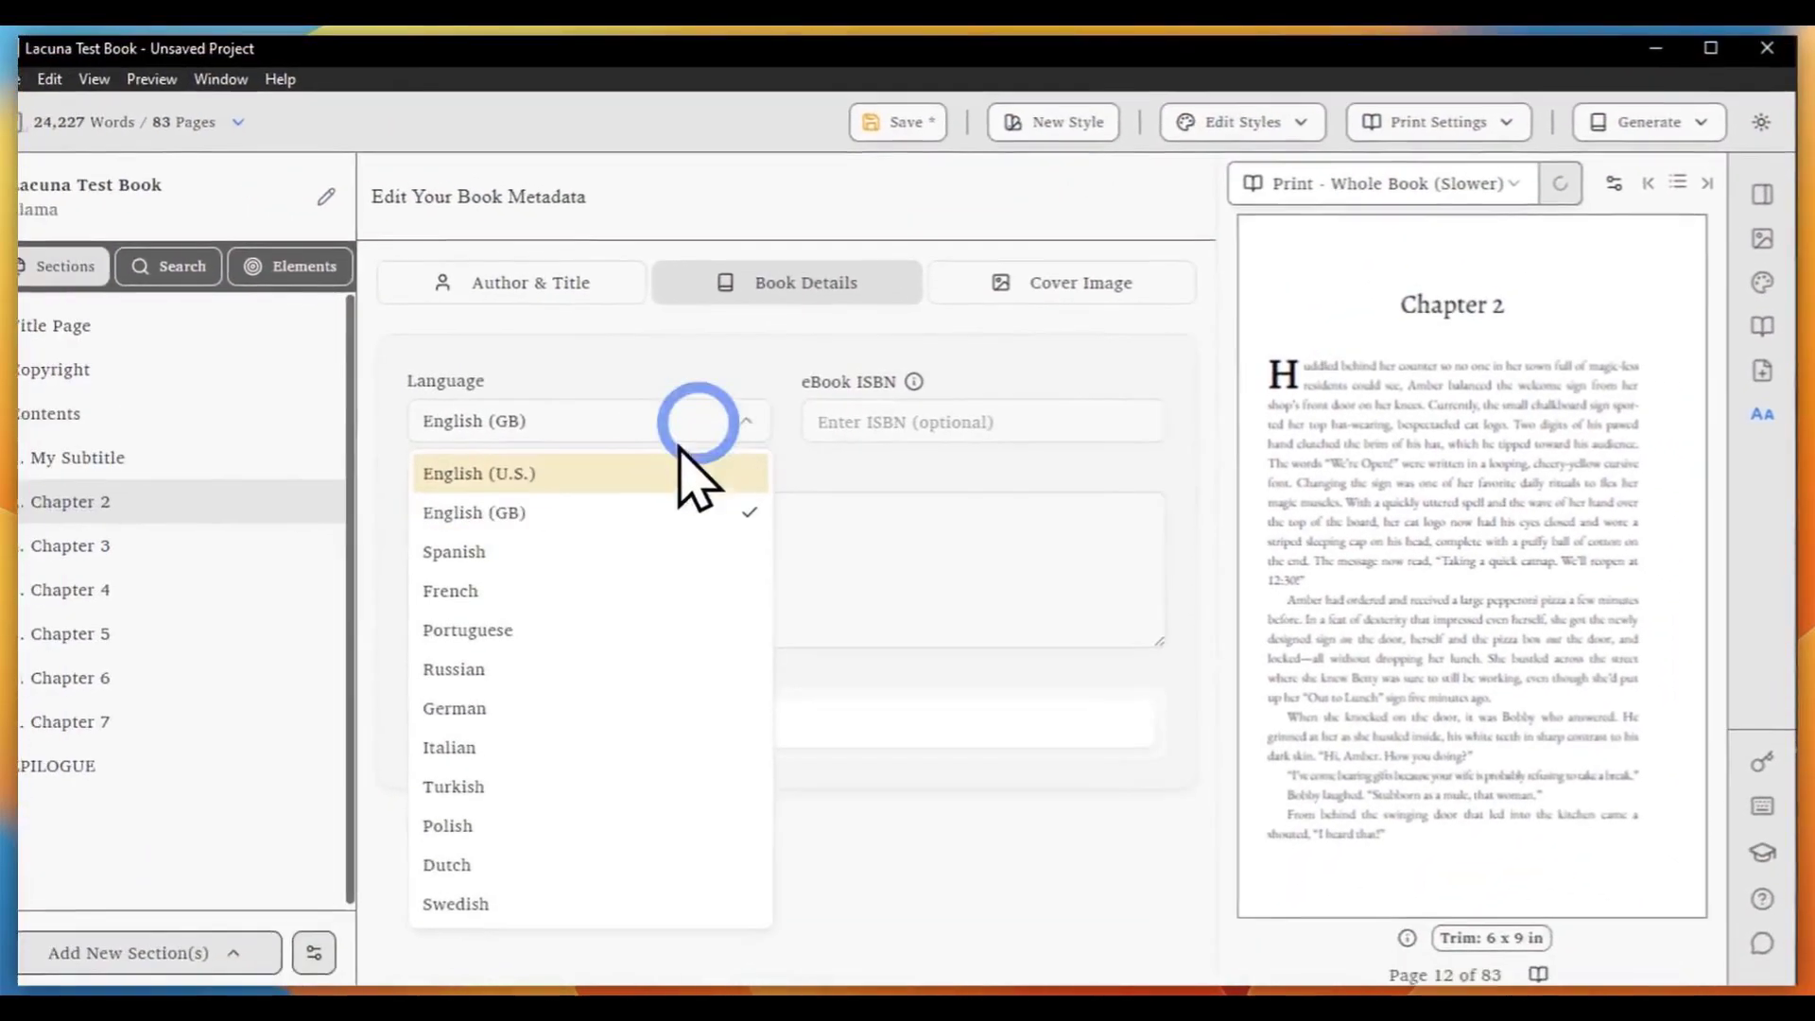
left_click(544, 484)
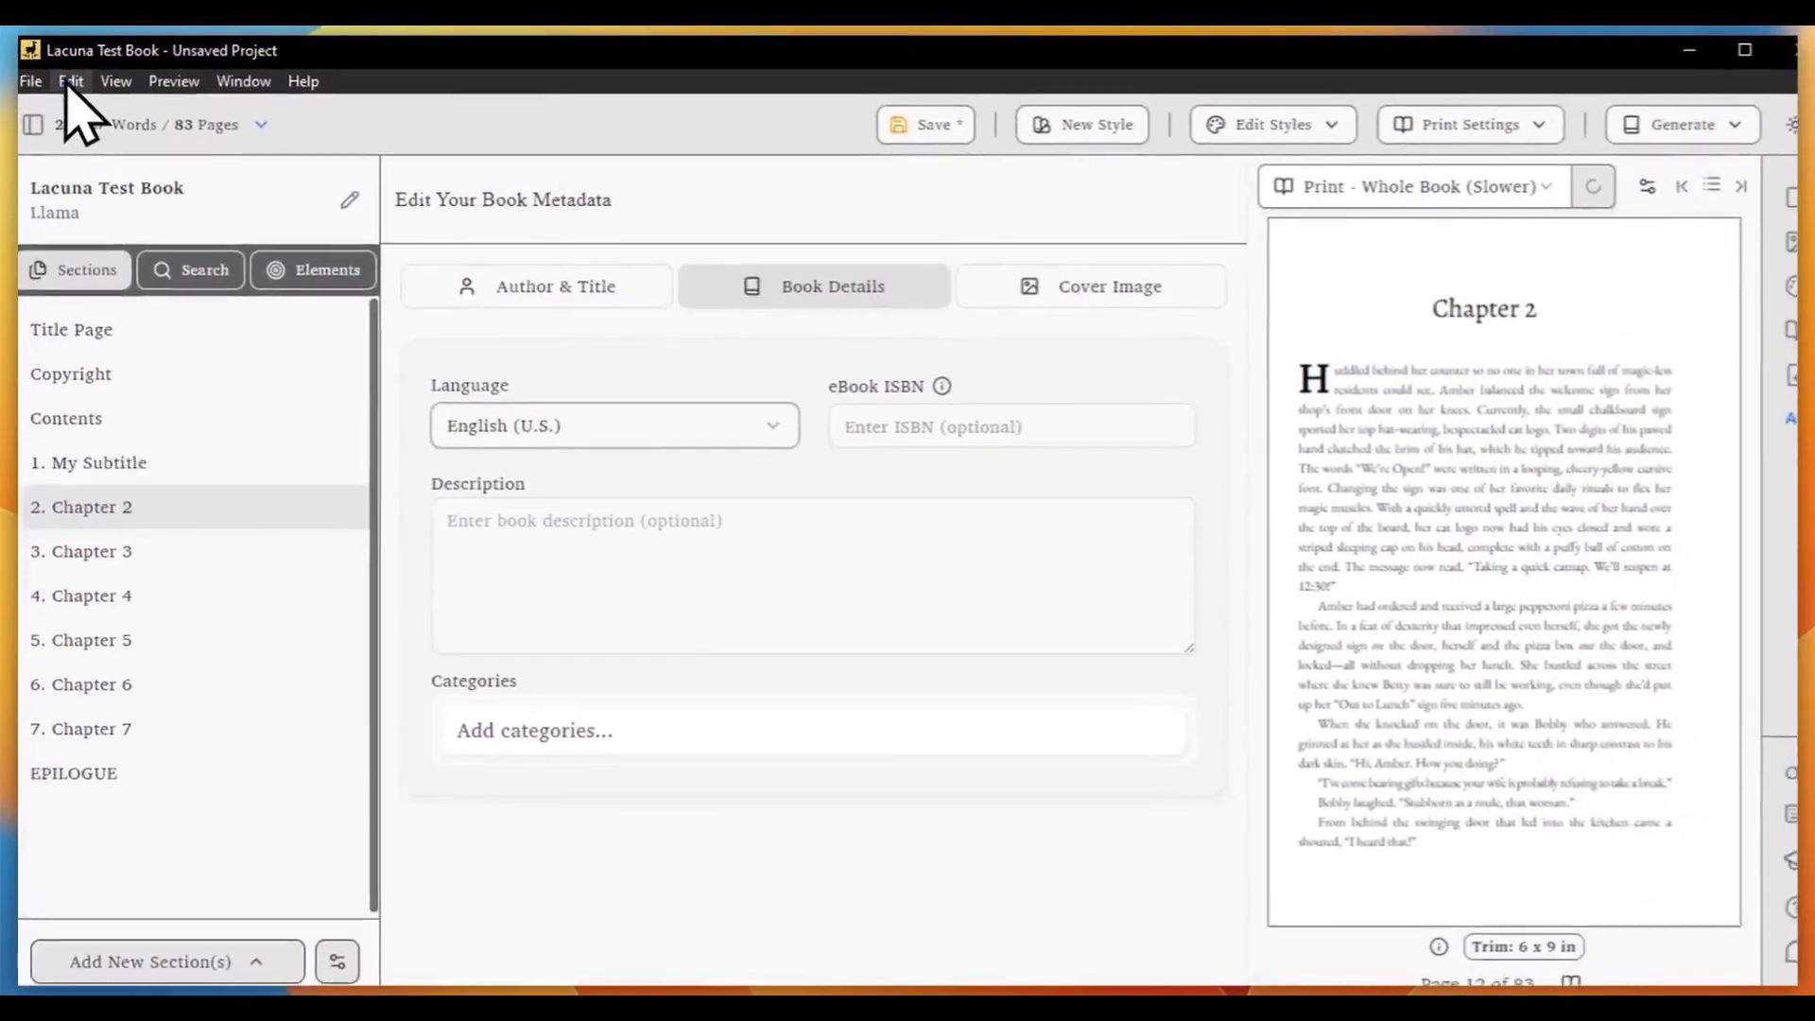
Open the Hyphenation Dictionary and start a new entry for the word "sported"
left_click(69, 80)
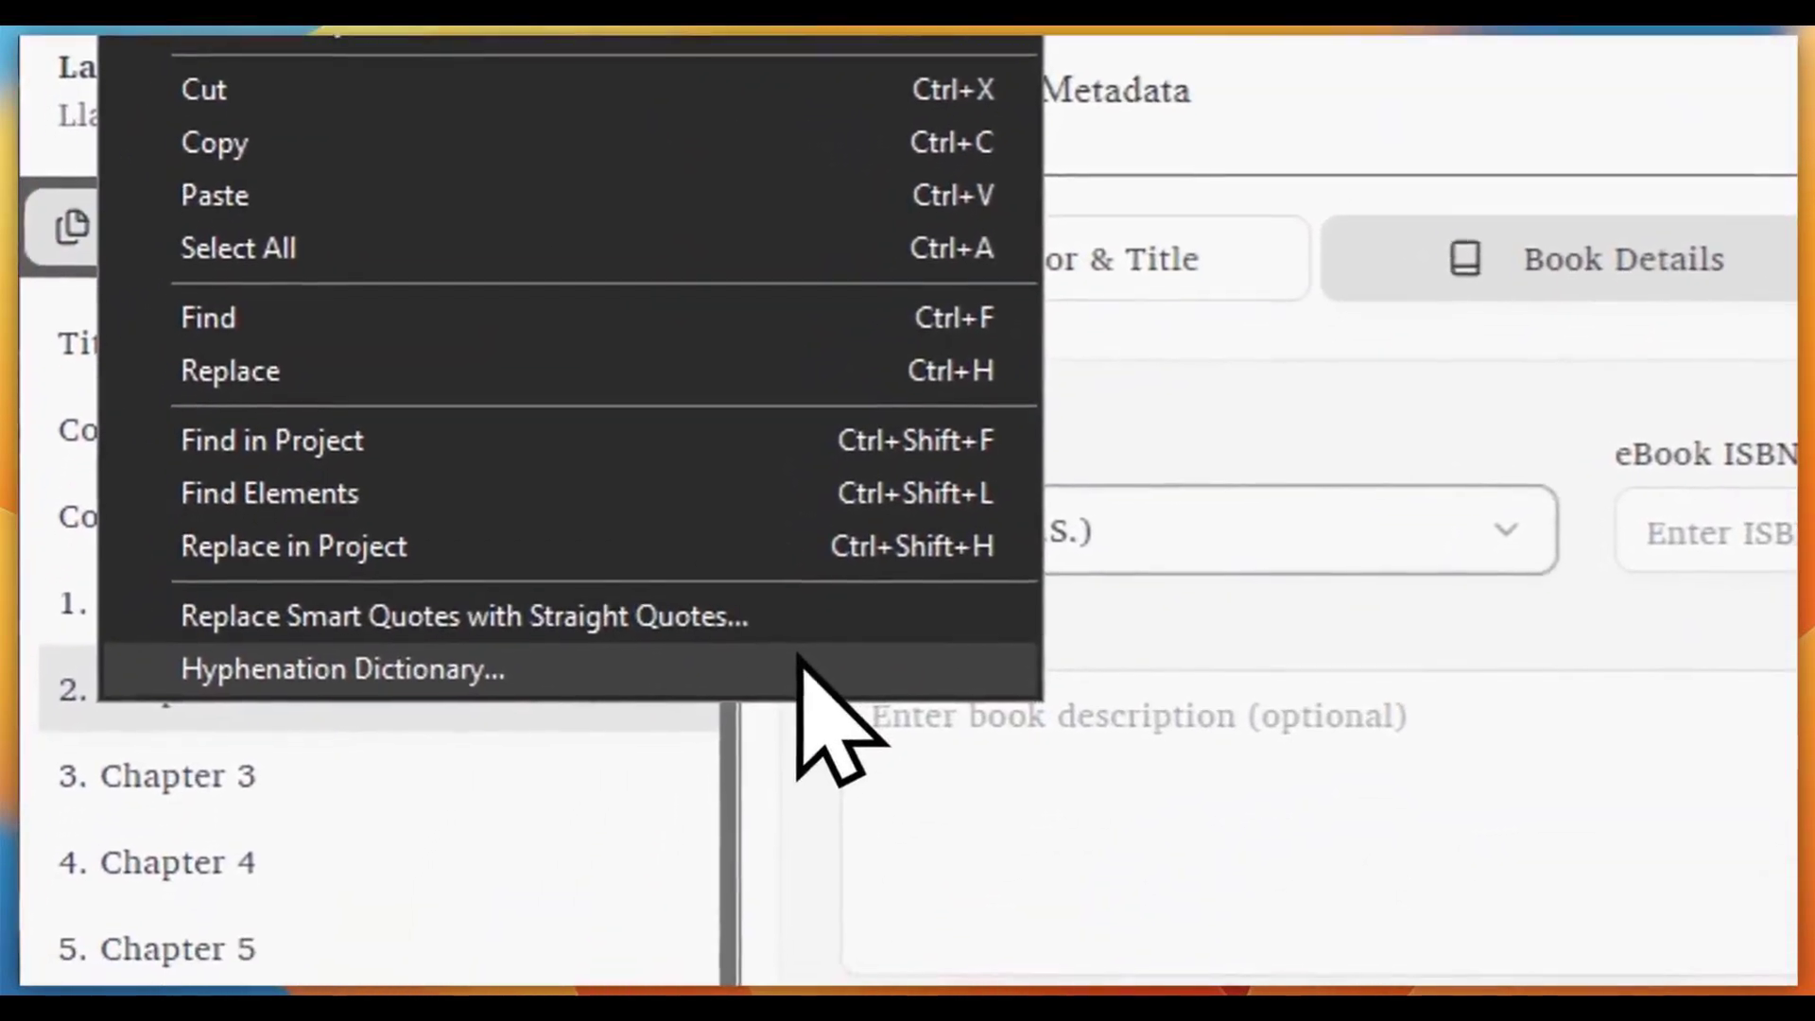
left_click(799, 667)
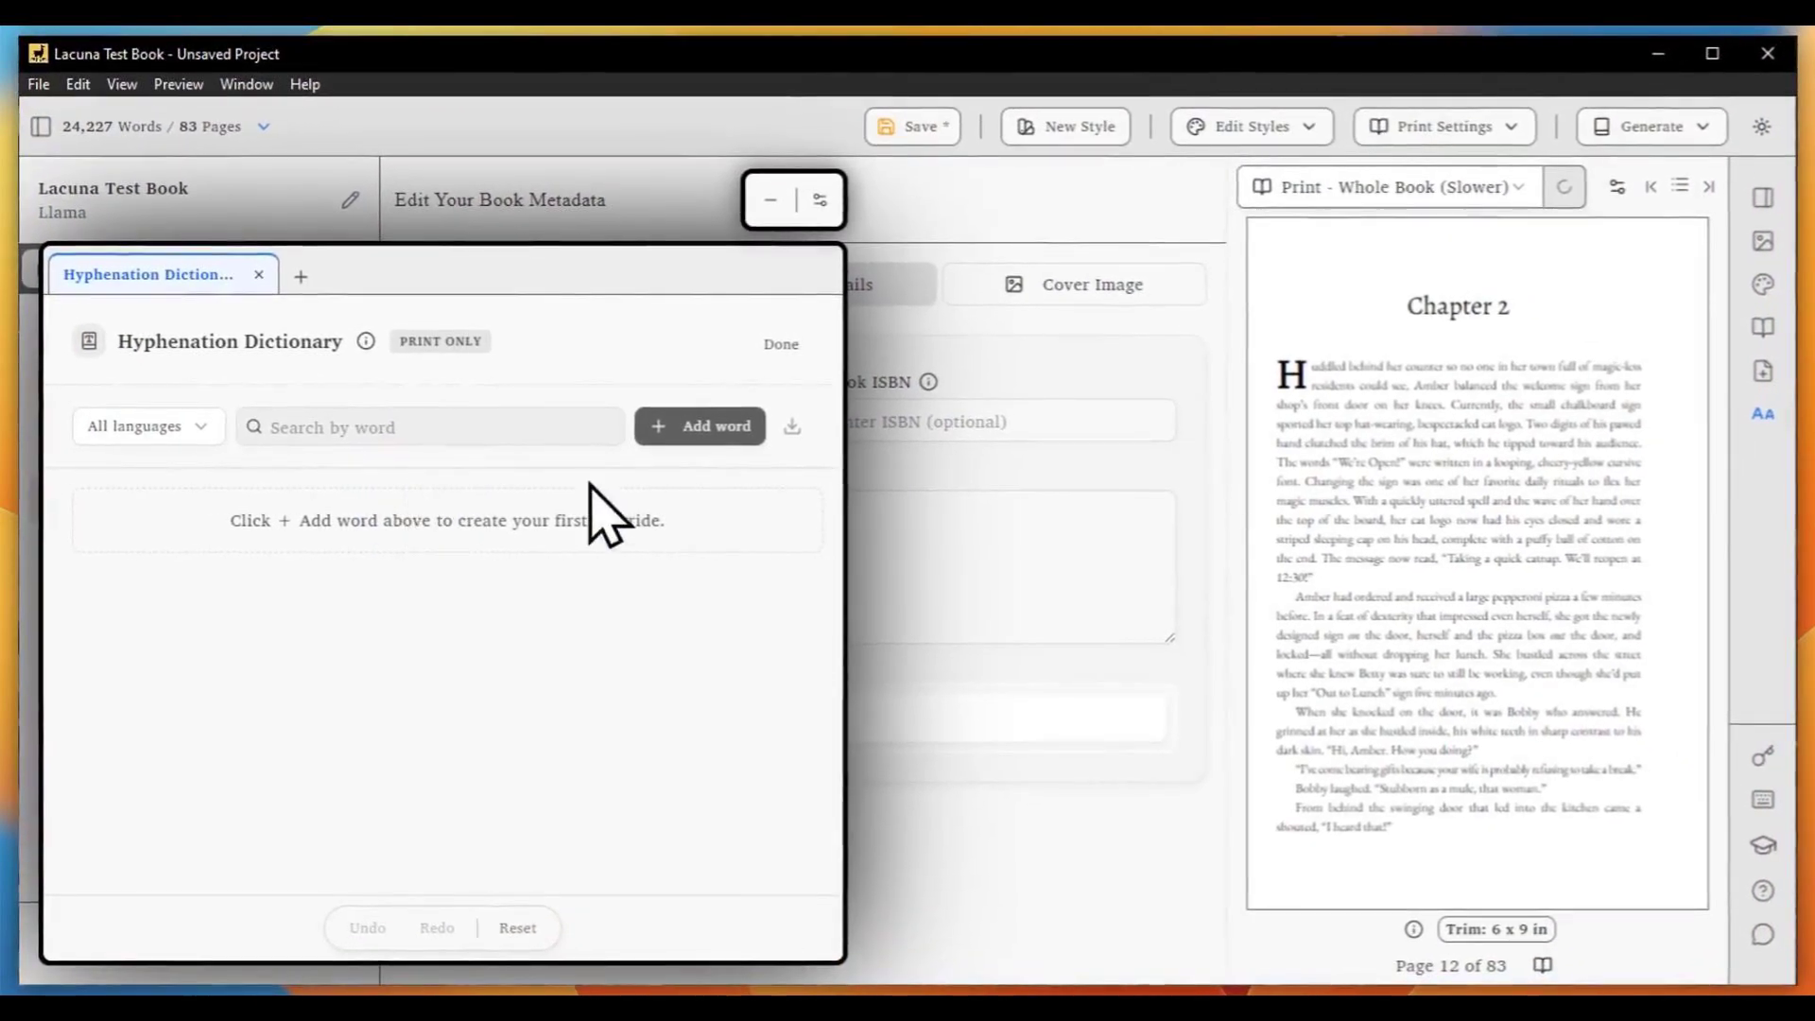
left_click(698, 427)
left_click(174, 529)
left_click(156, 617)
left_click(303, 527)
type("sported")
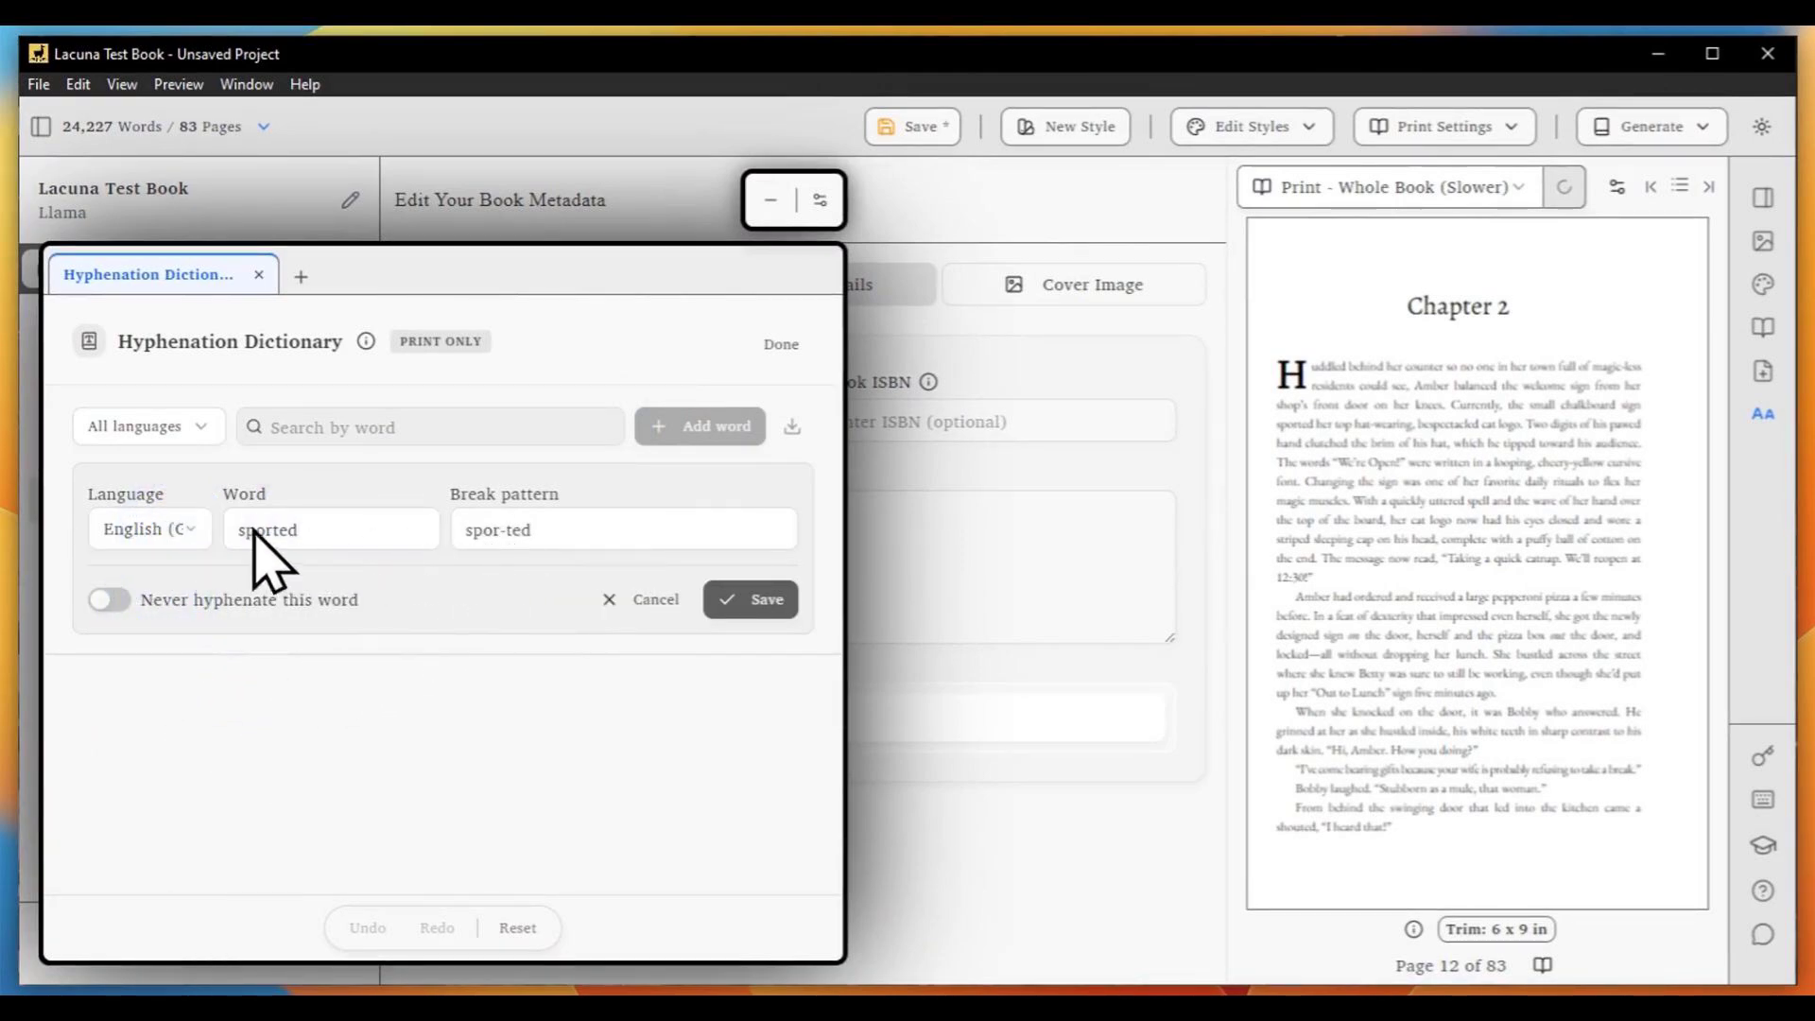
Set the "sported" entry's language to English (U.S.) and its break pattern to sport-ed
left_click(162, 529)
left_click(174, 579)
triple_click(539, 539)
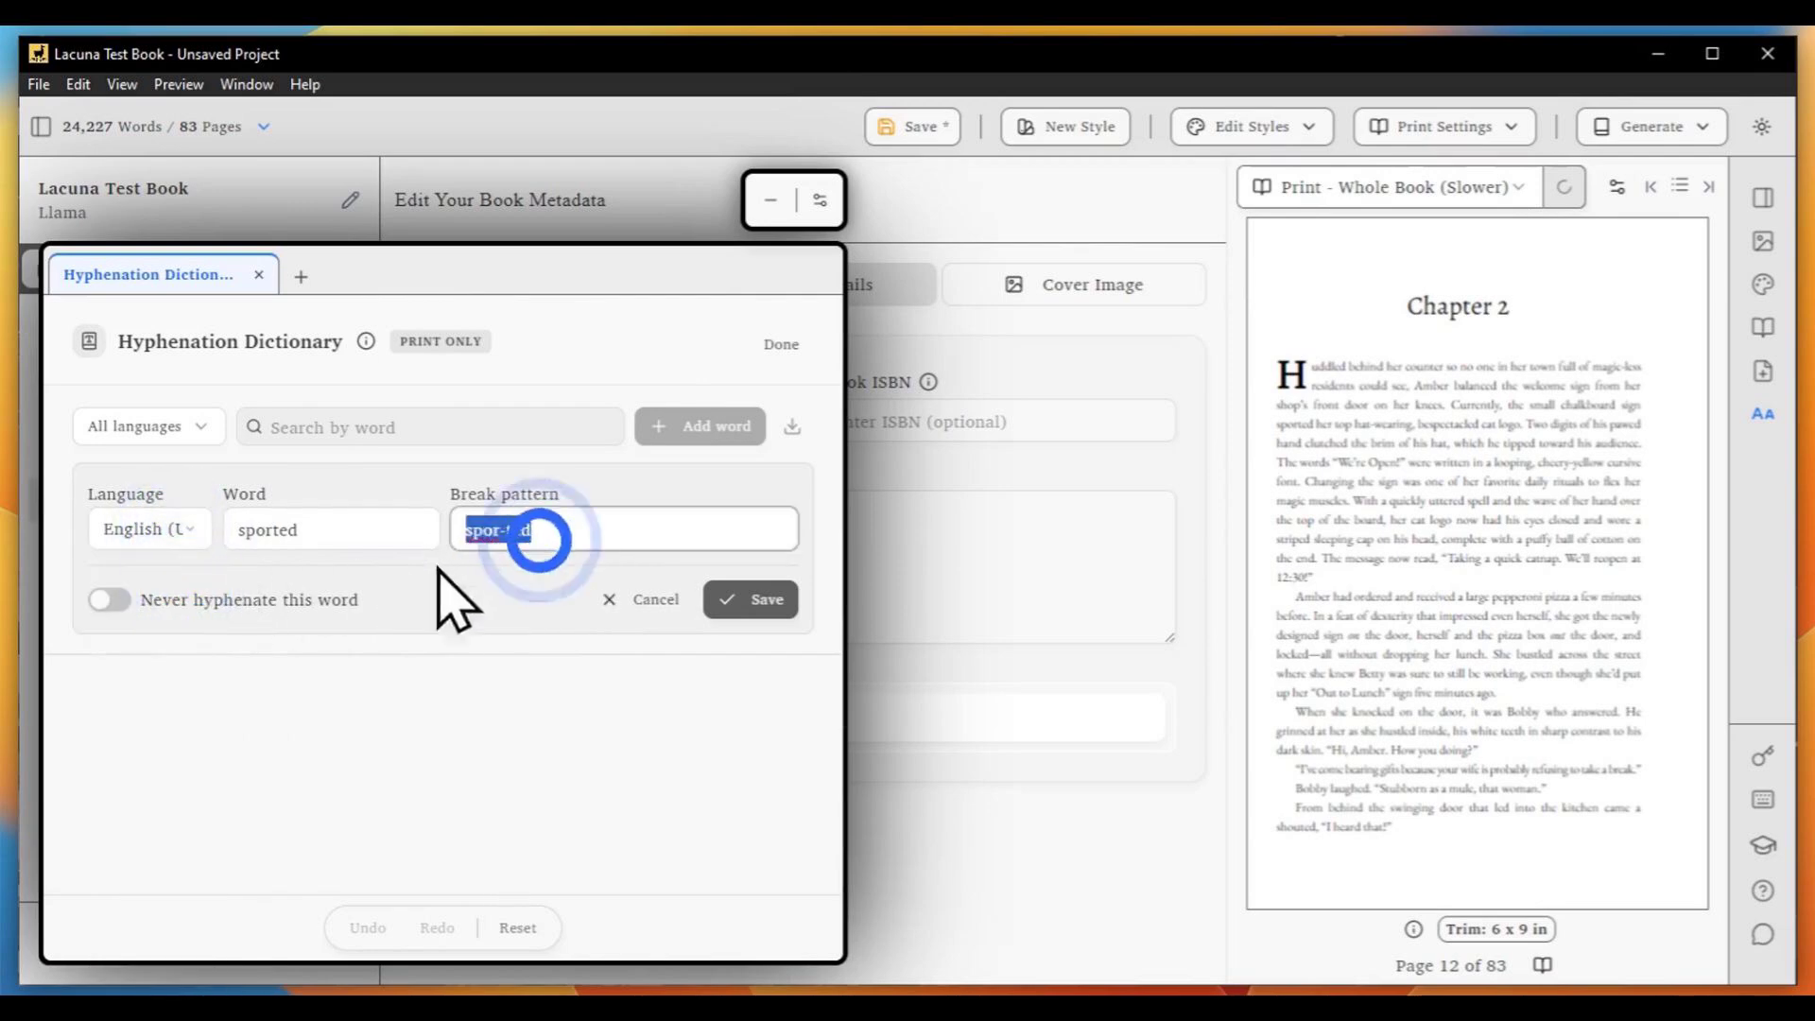
key("BackSpace")
type("sport-ed")
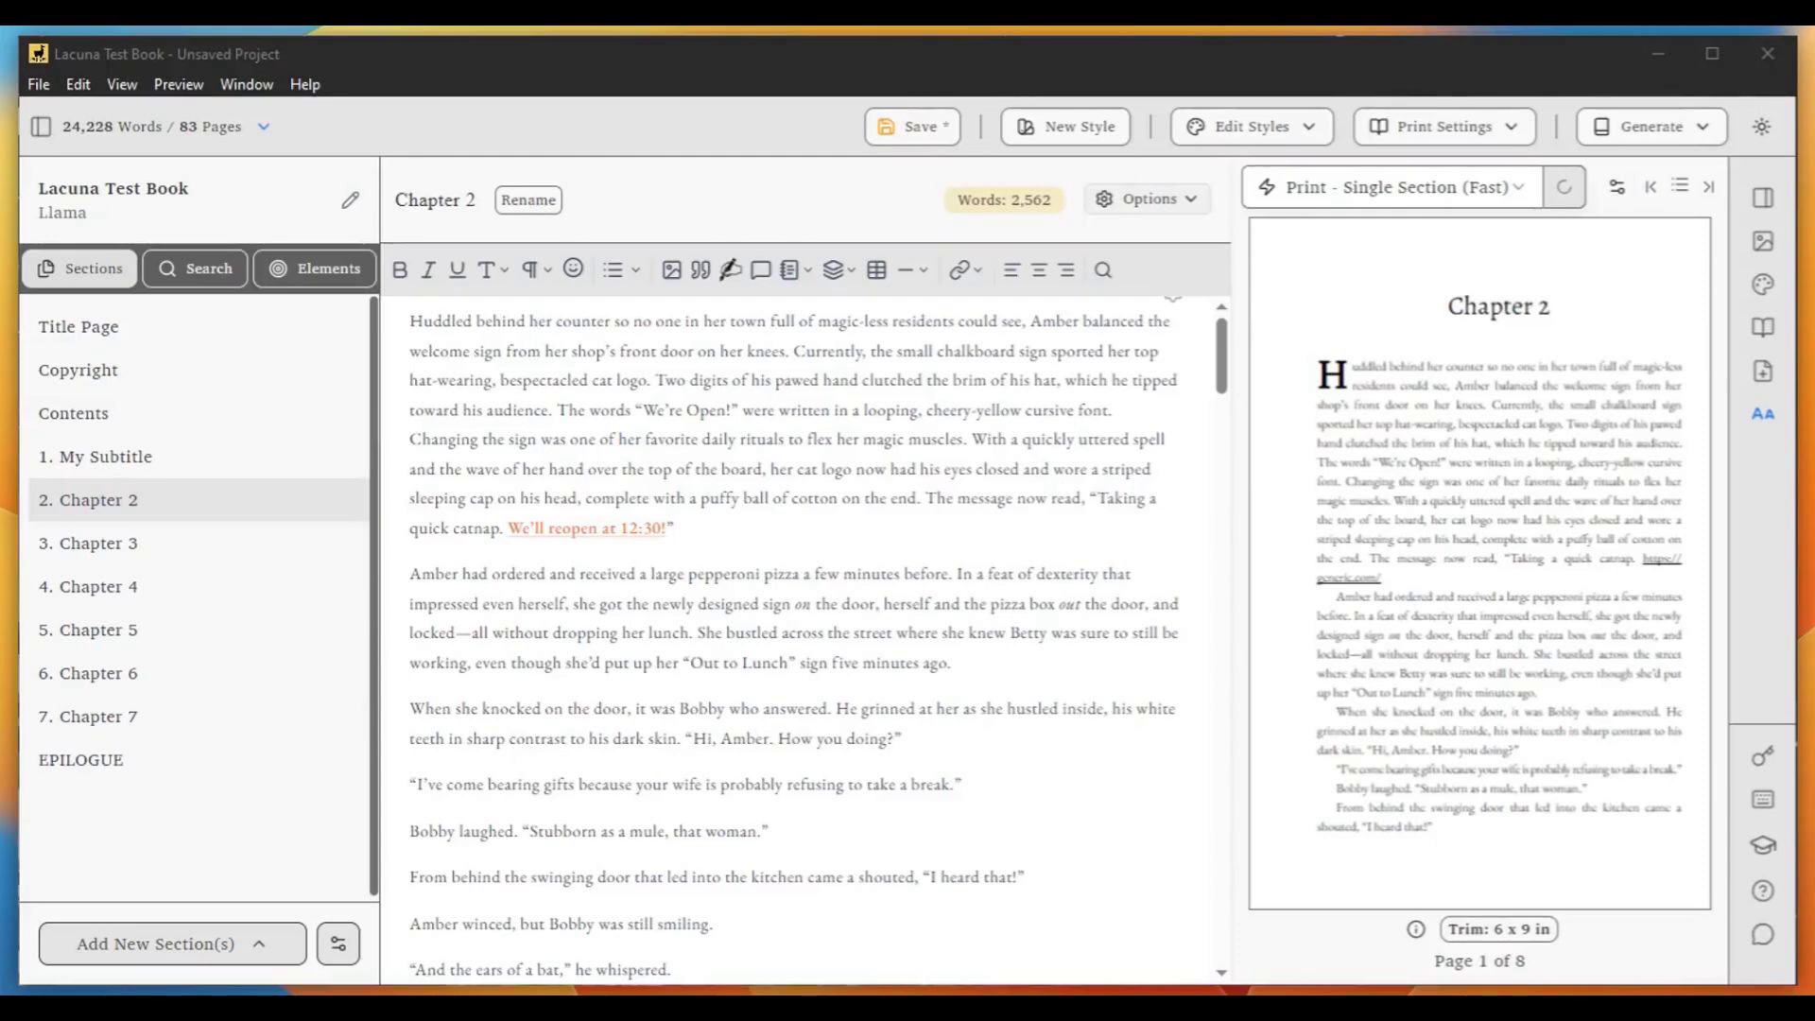
Enable the body text override in the Typography section of Chapter 2's print settings
left_click(1189, 193)
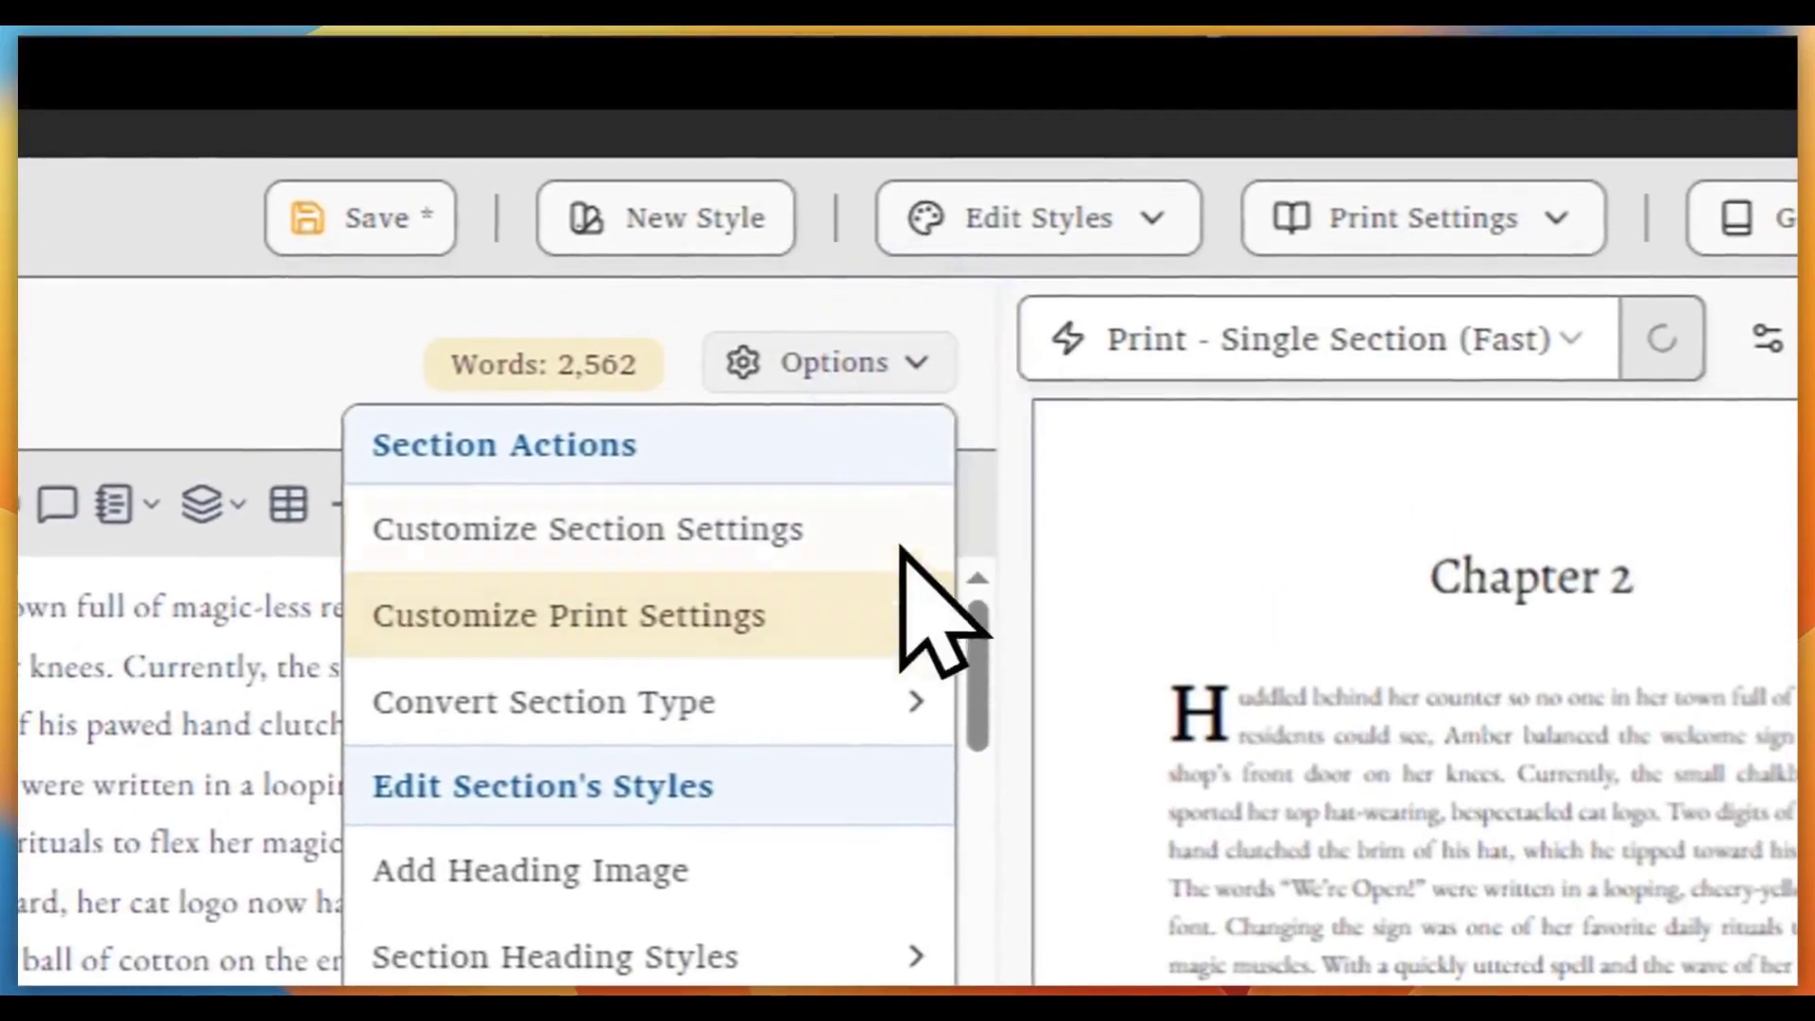
left_click(877, 619)
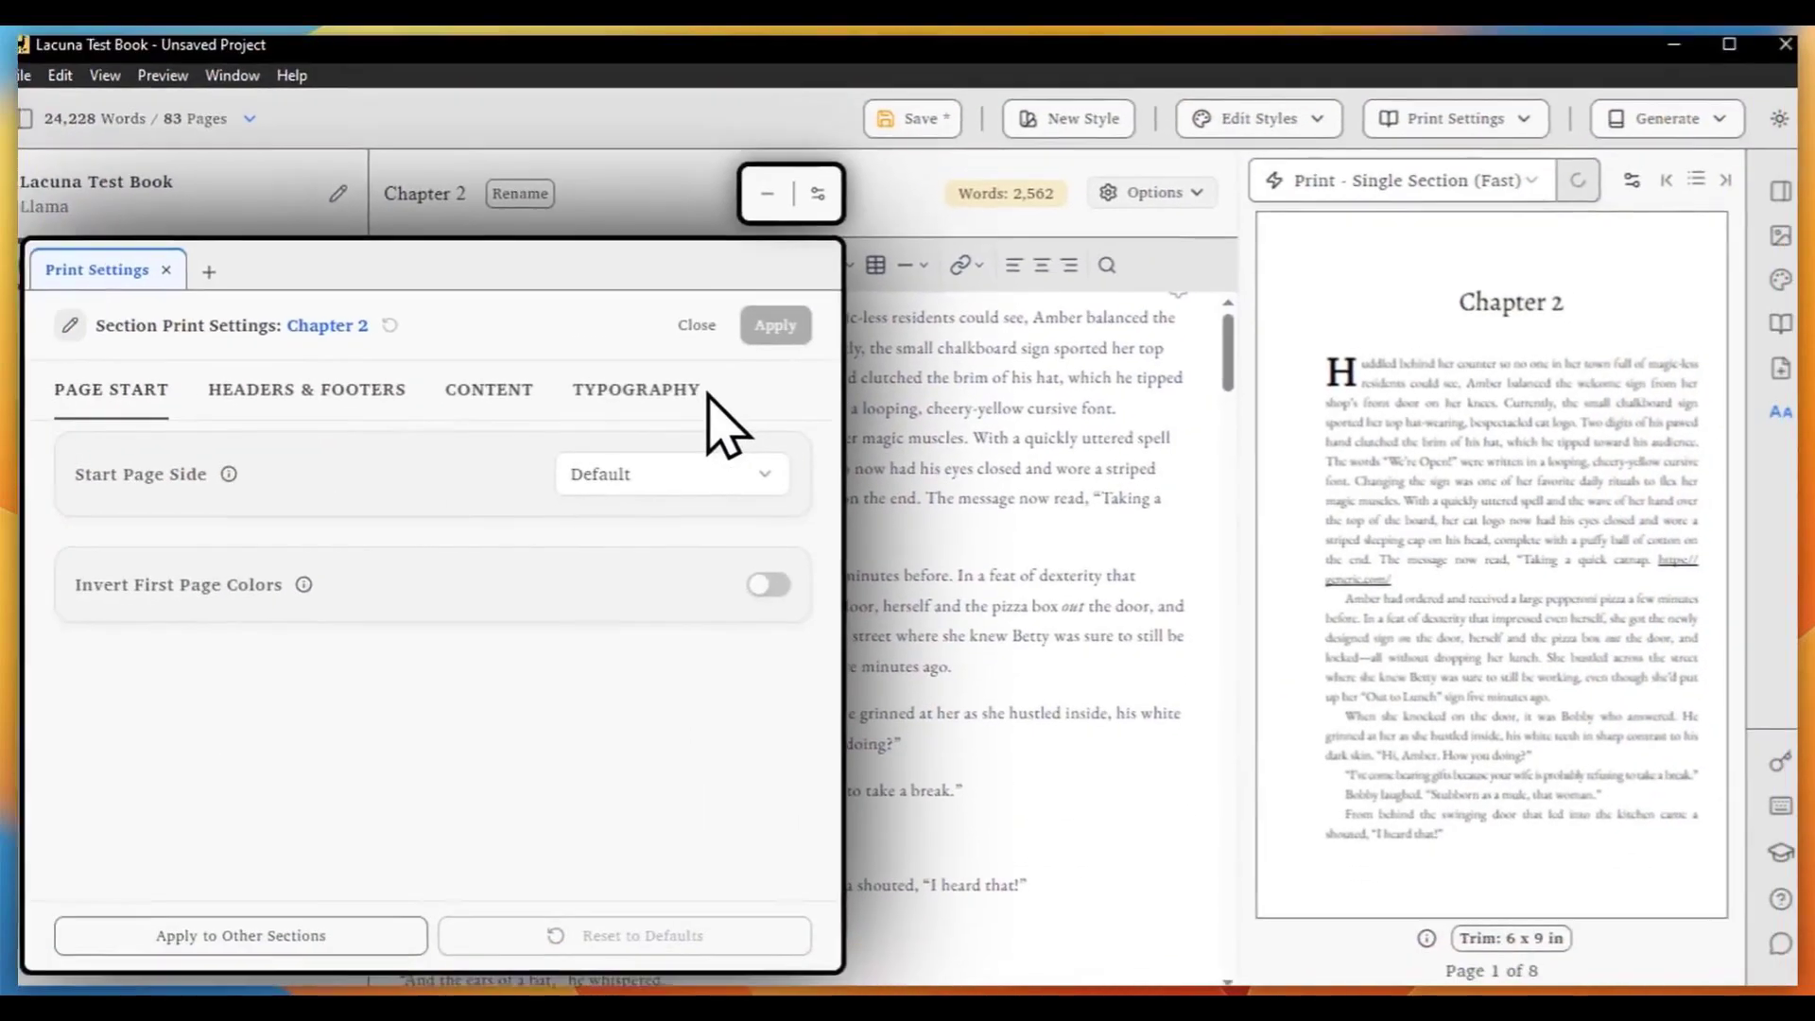
left_click(687, 393)
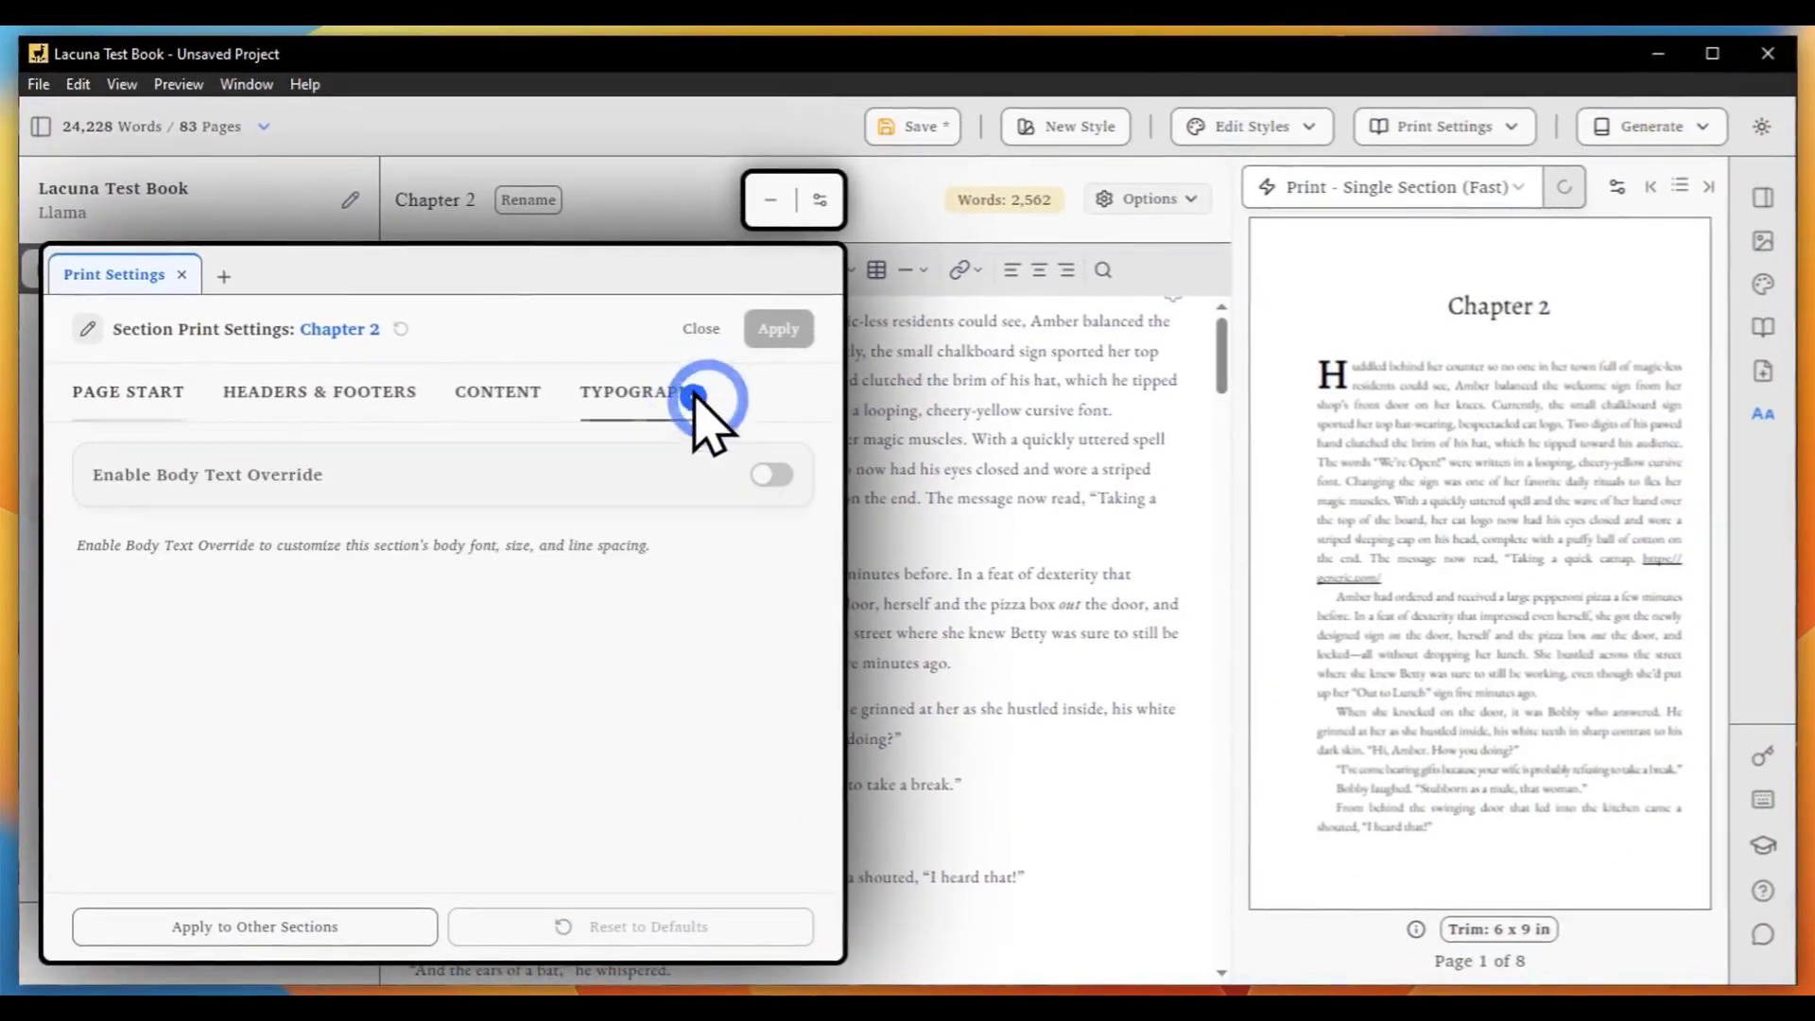
left_click(777, 478)
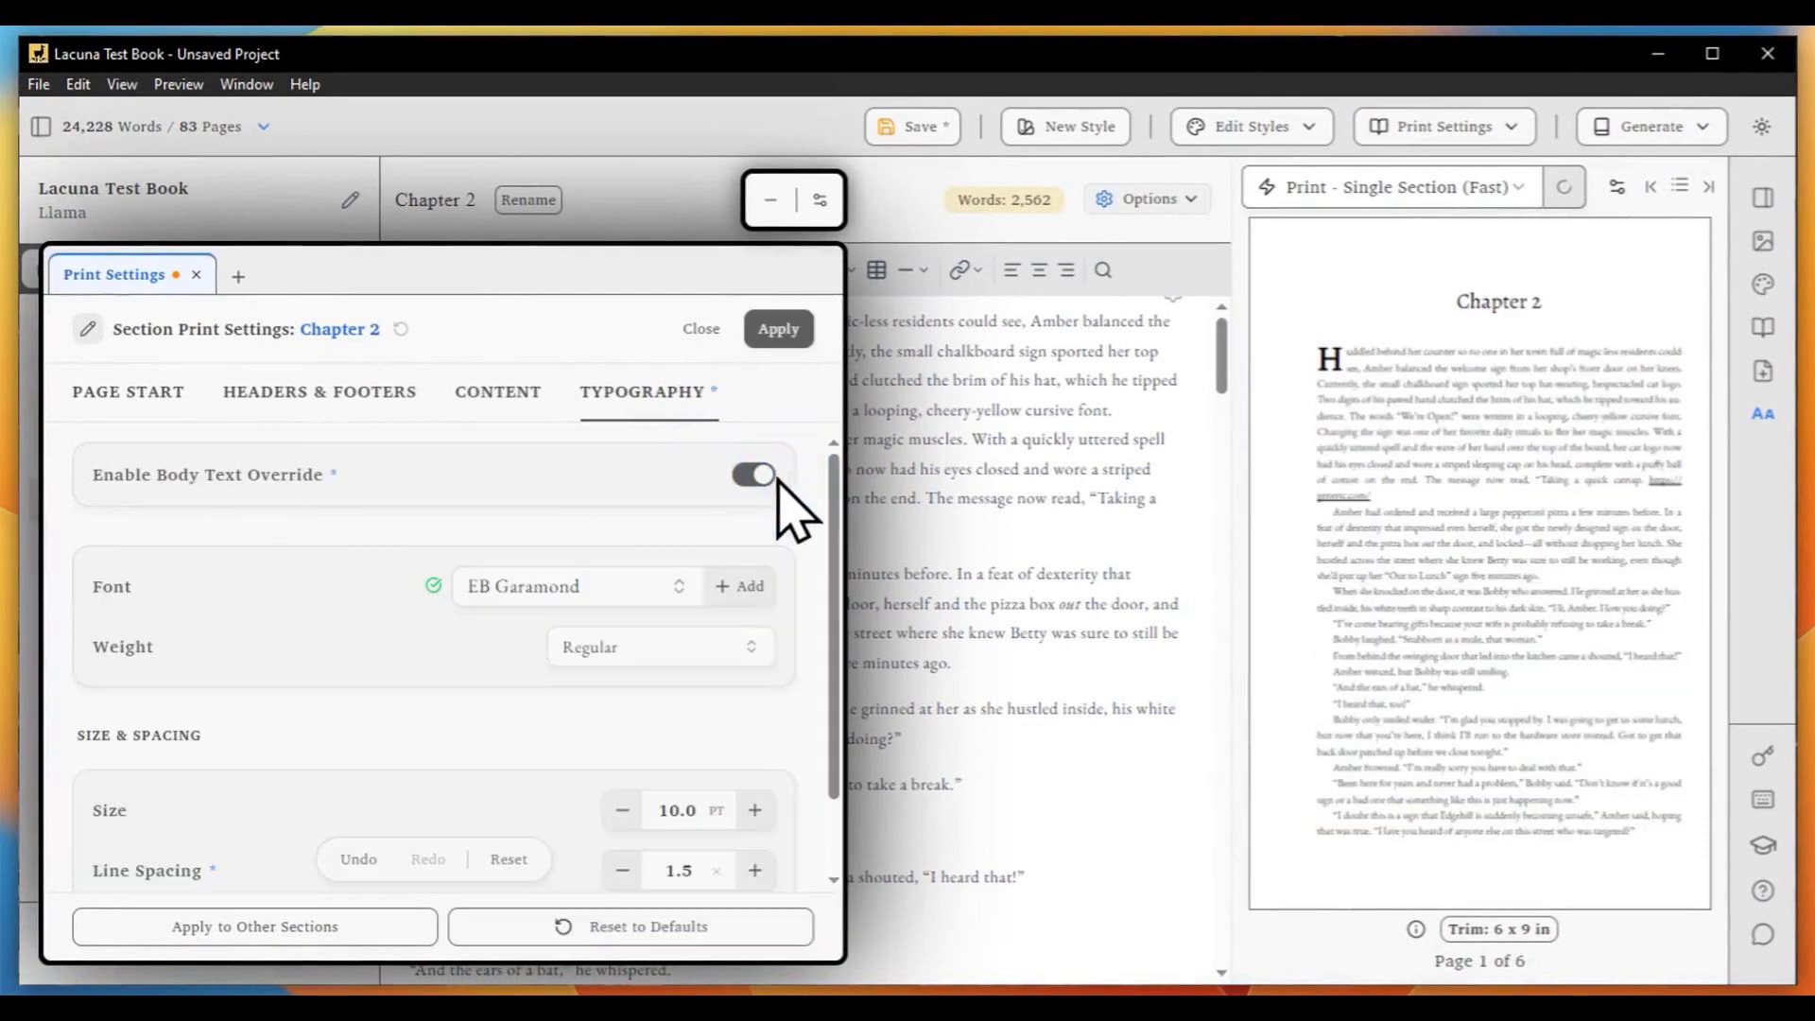
Try the Englebert font at 13.0 pt for Chapter 2's body text, and discard the print settings changes
left_click(655, 591)
left_click(616, 419)
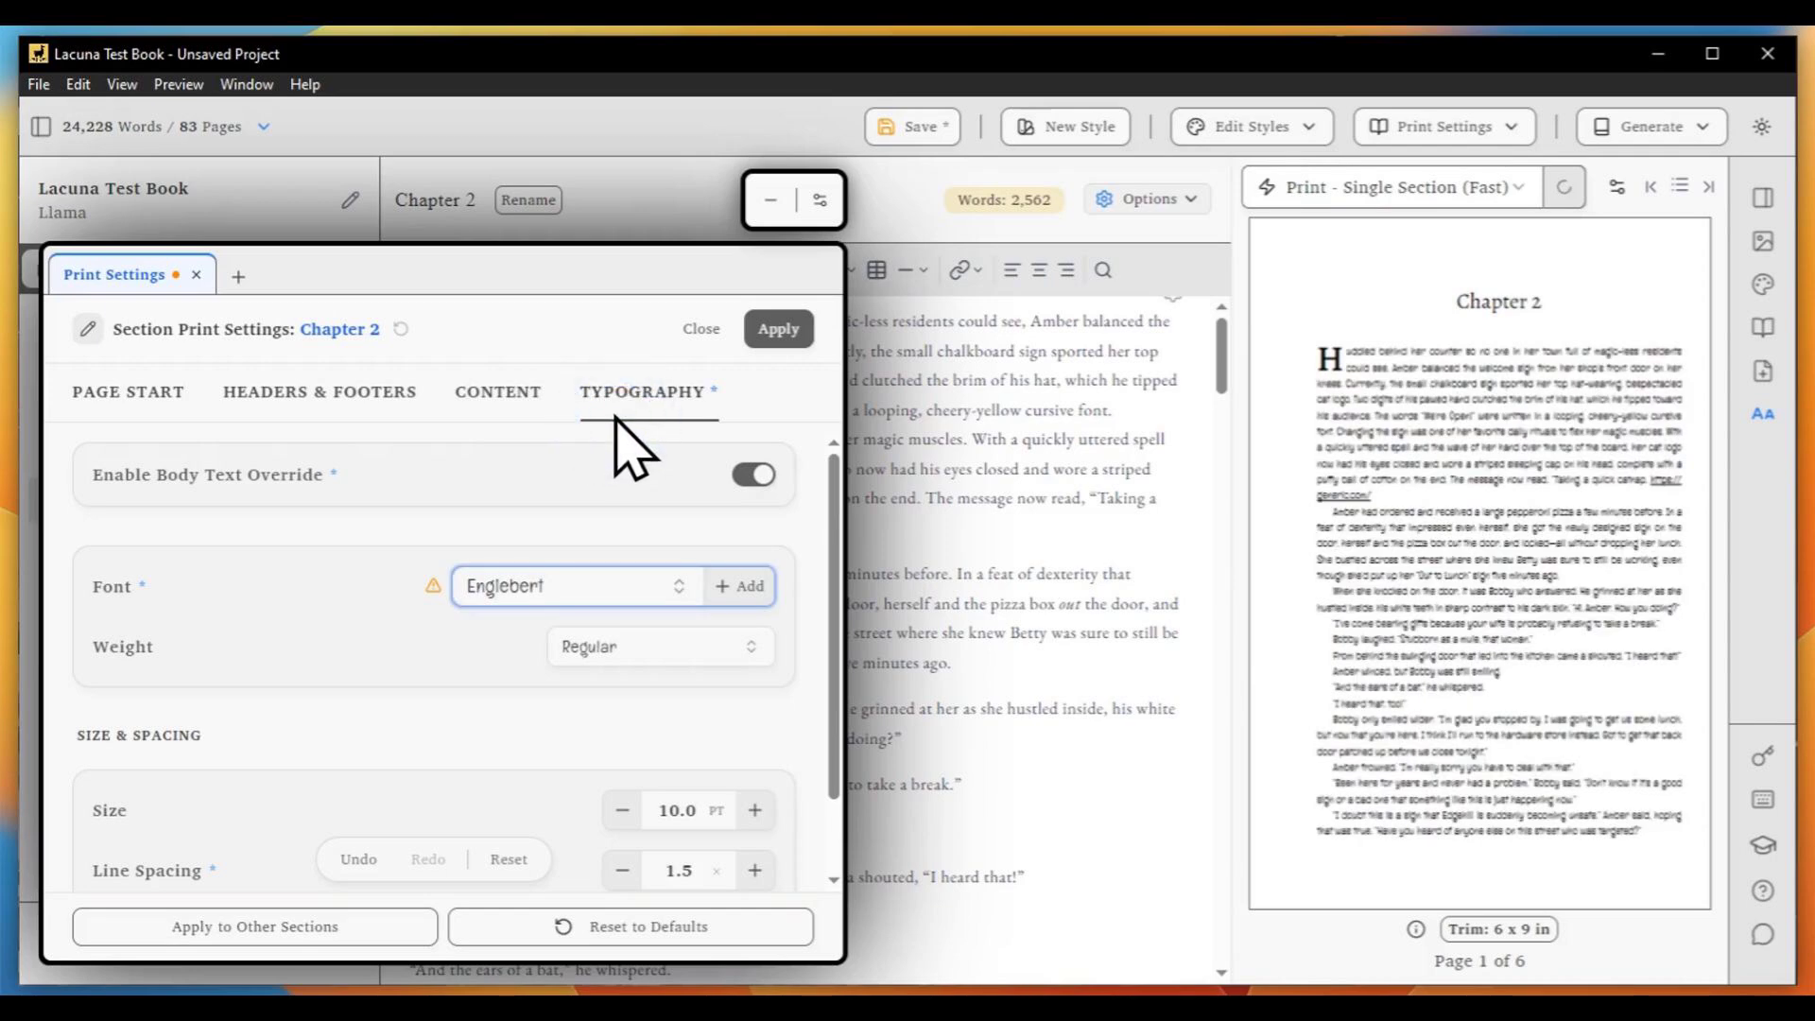
left_click(671, 810)
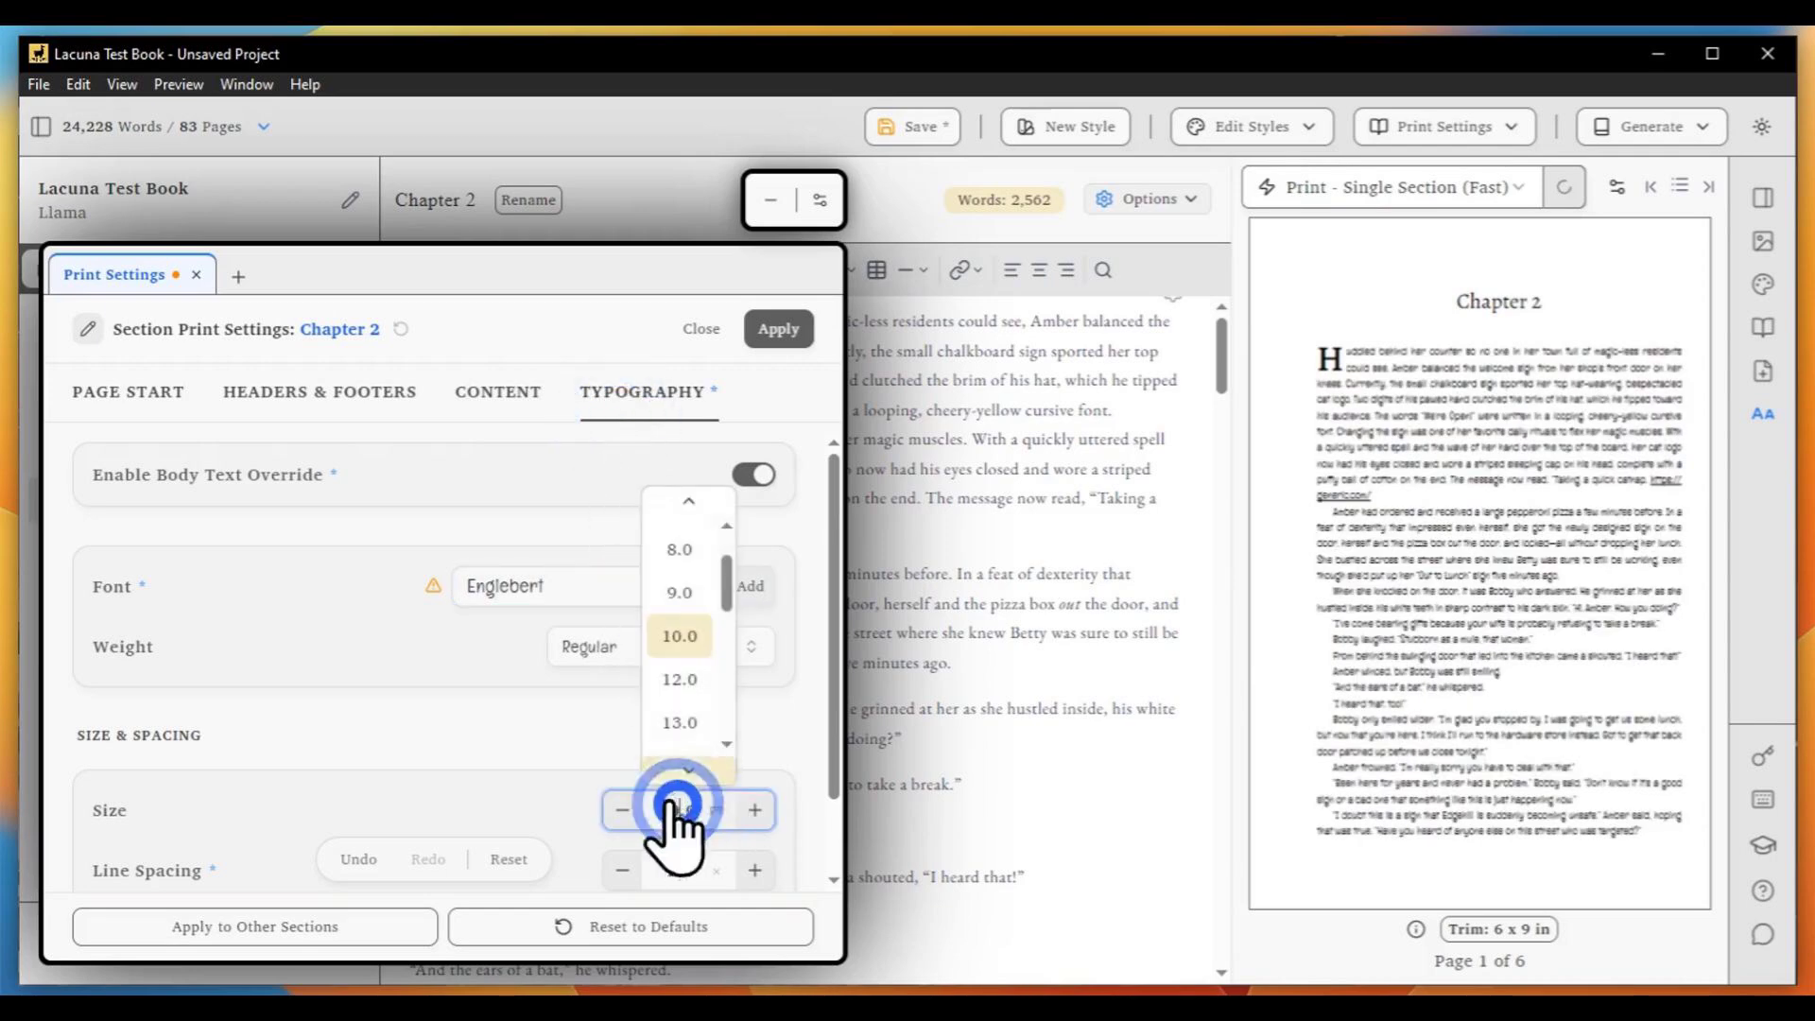
left_click(679, 720)
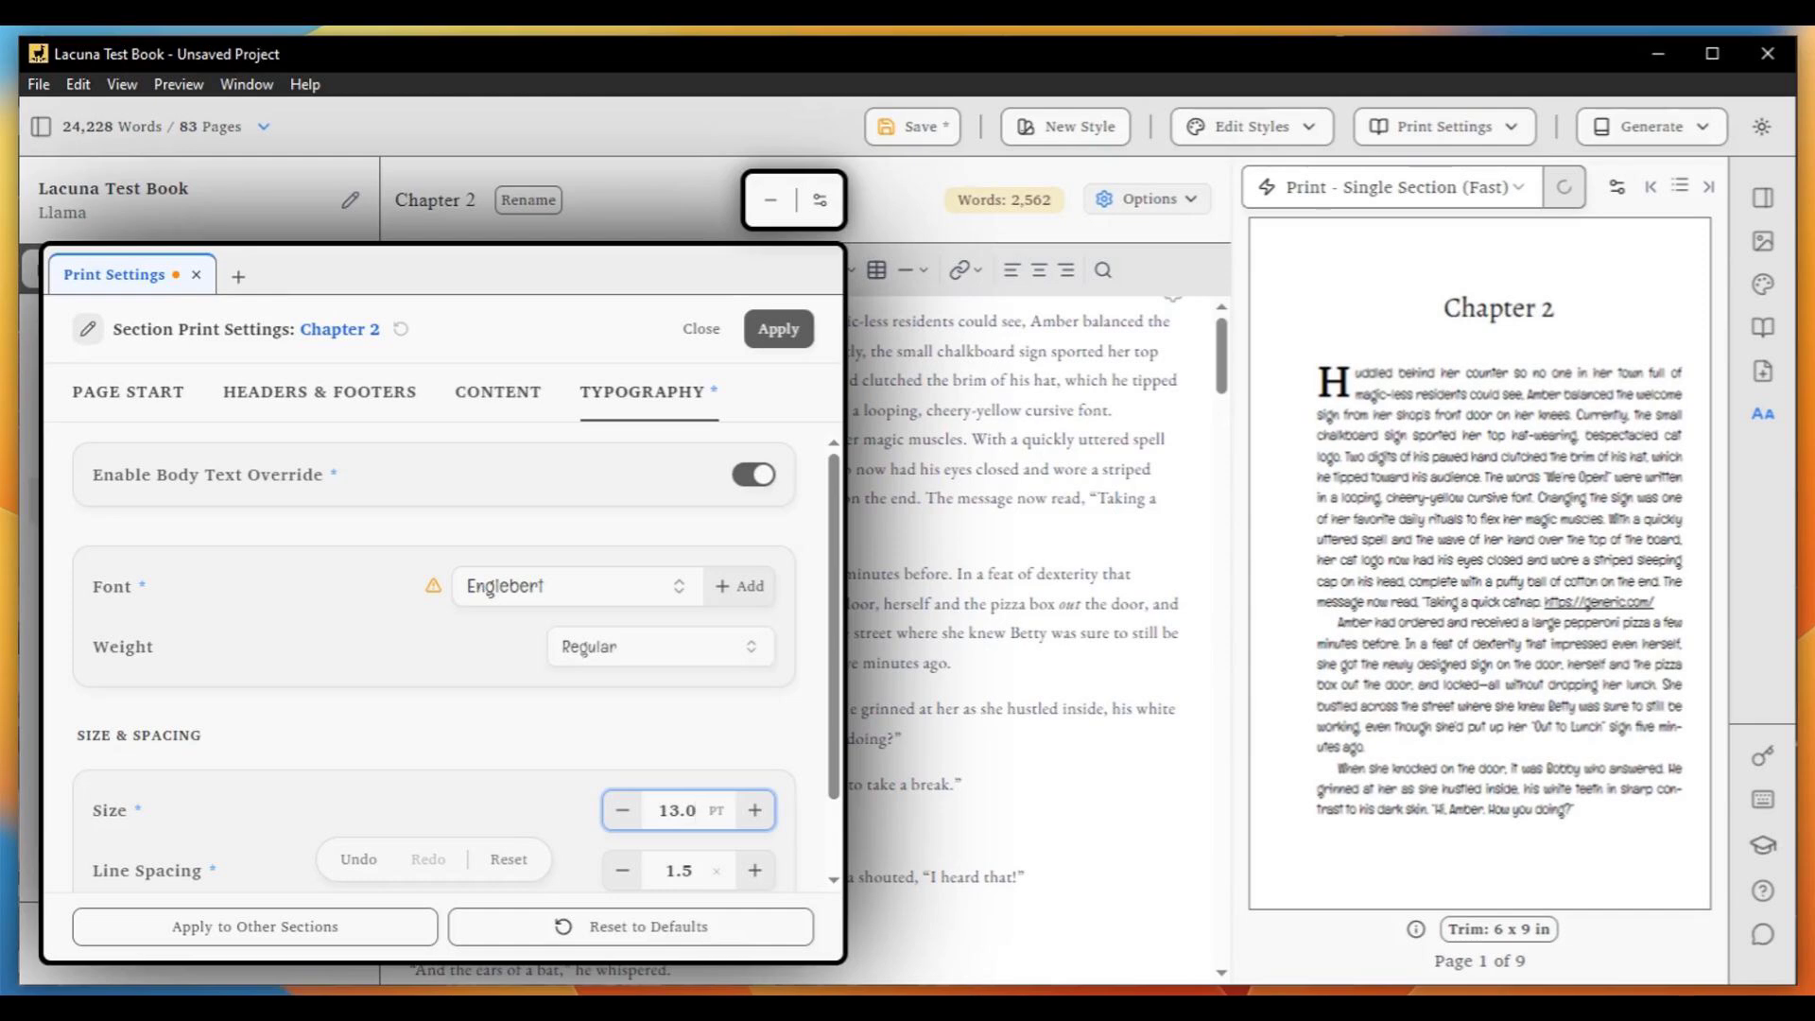
left_click(697, 328)
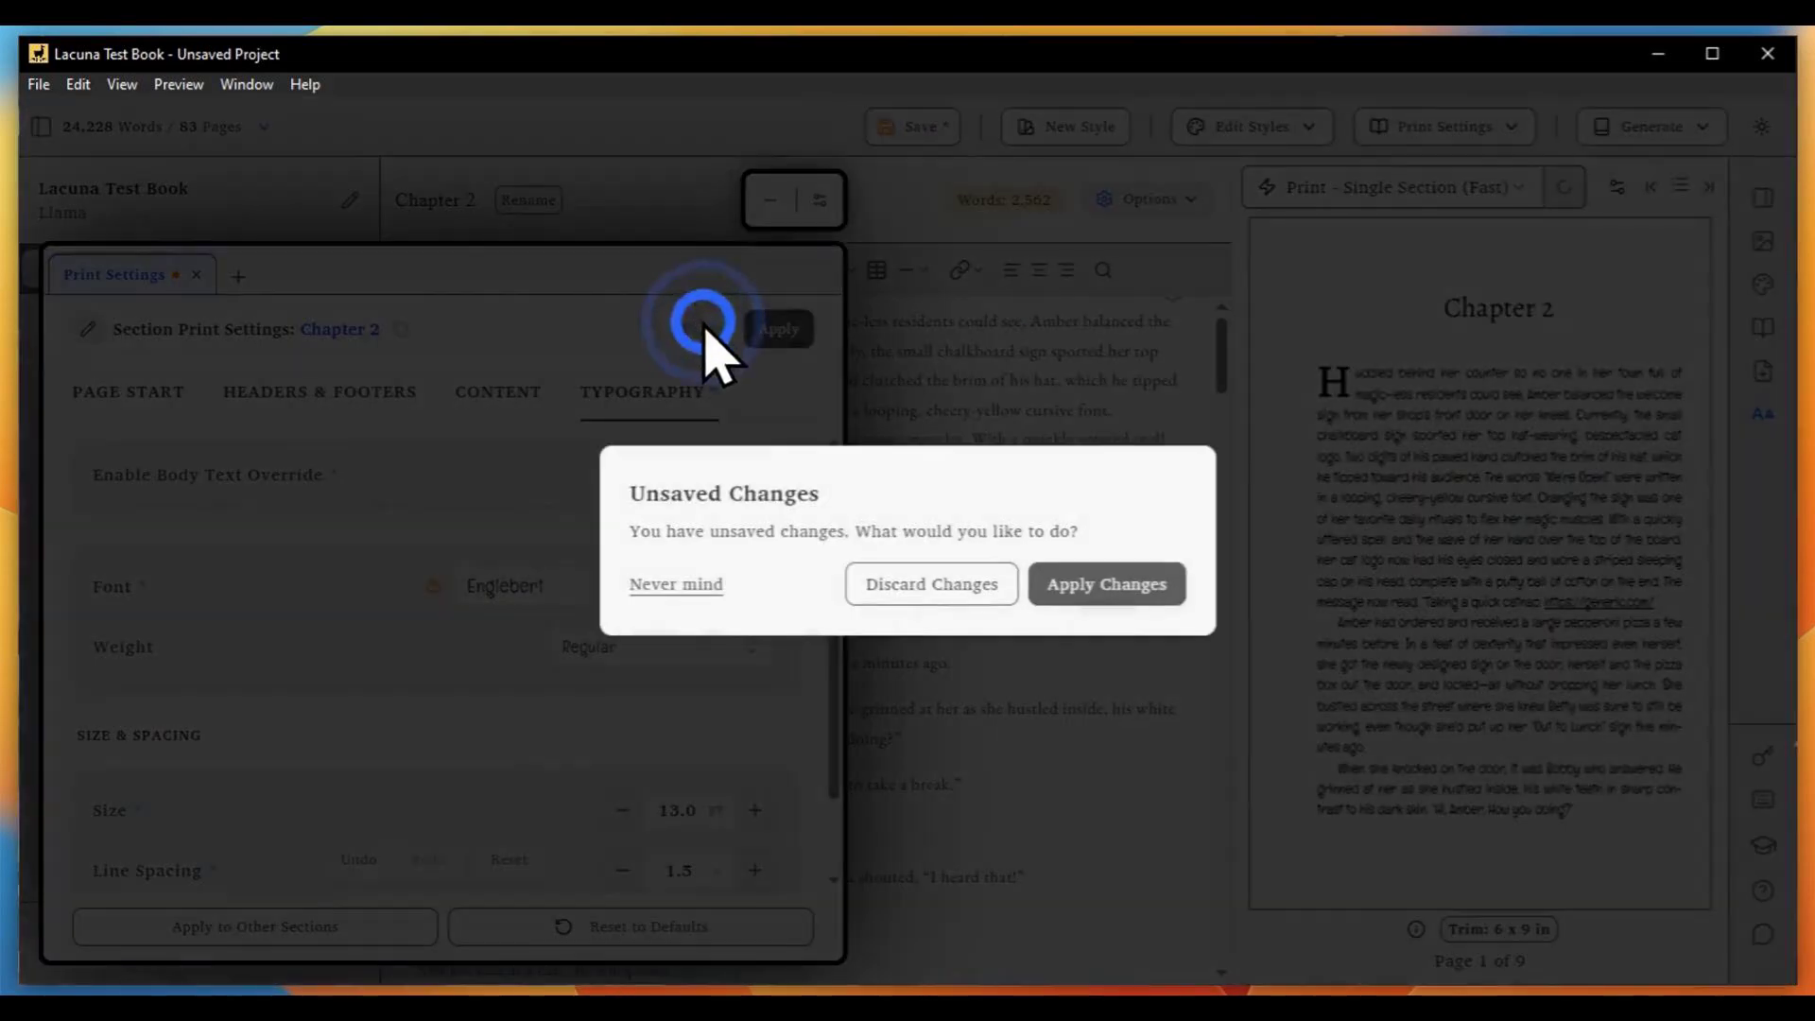
left_click(903, 591)
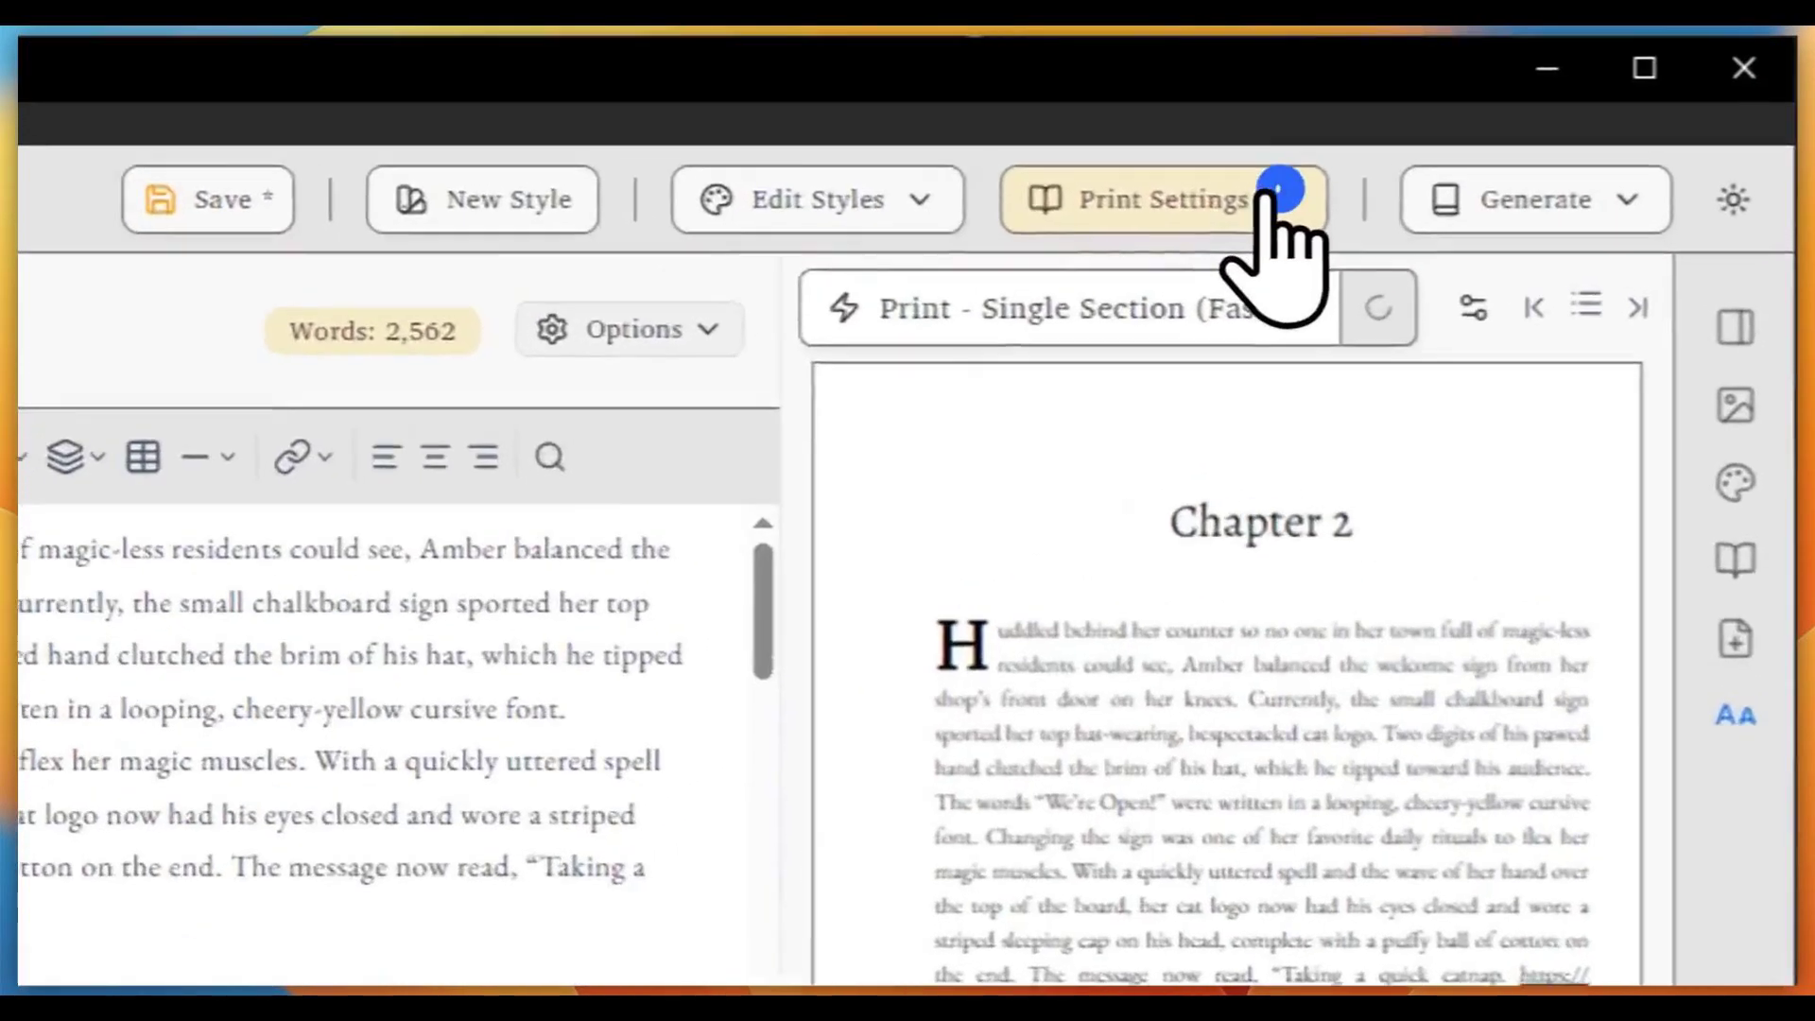
Set a custom trim size of 8.50 in wide by 8.50 in high for the book and apply it
left_click(1505, 127)
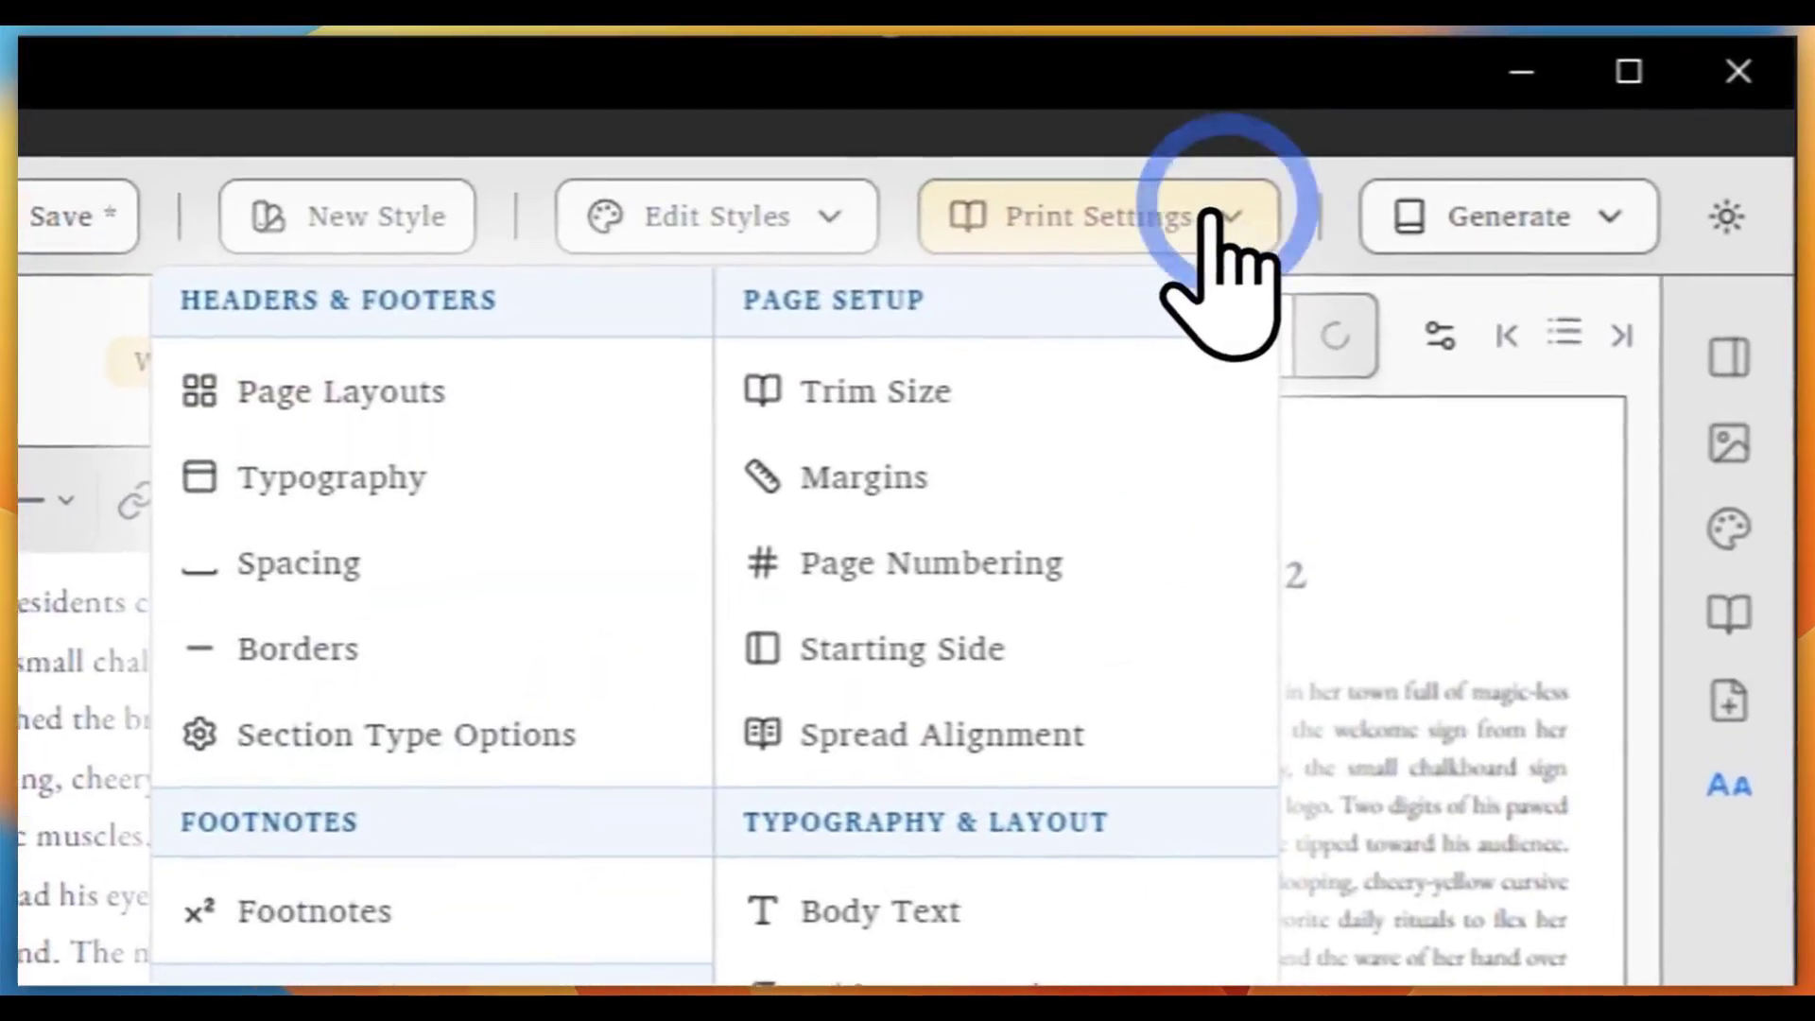
left_click(1146, 385)
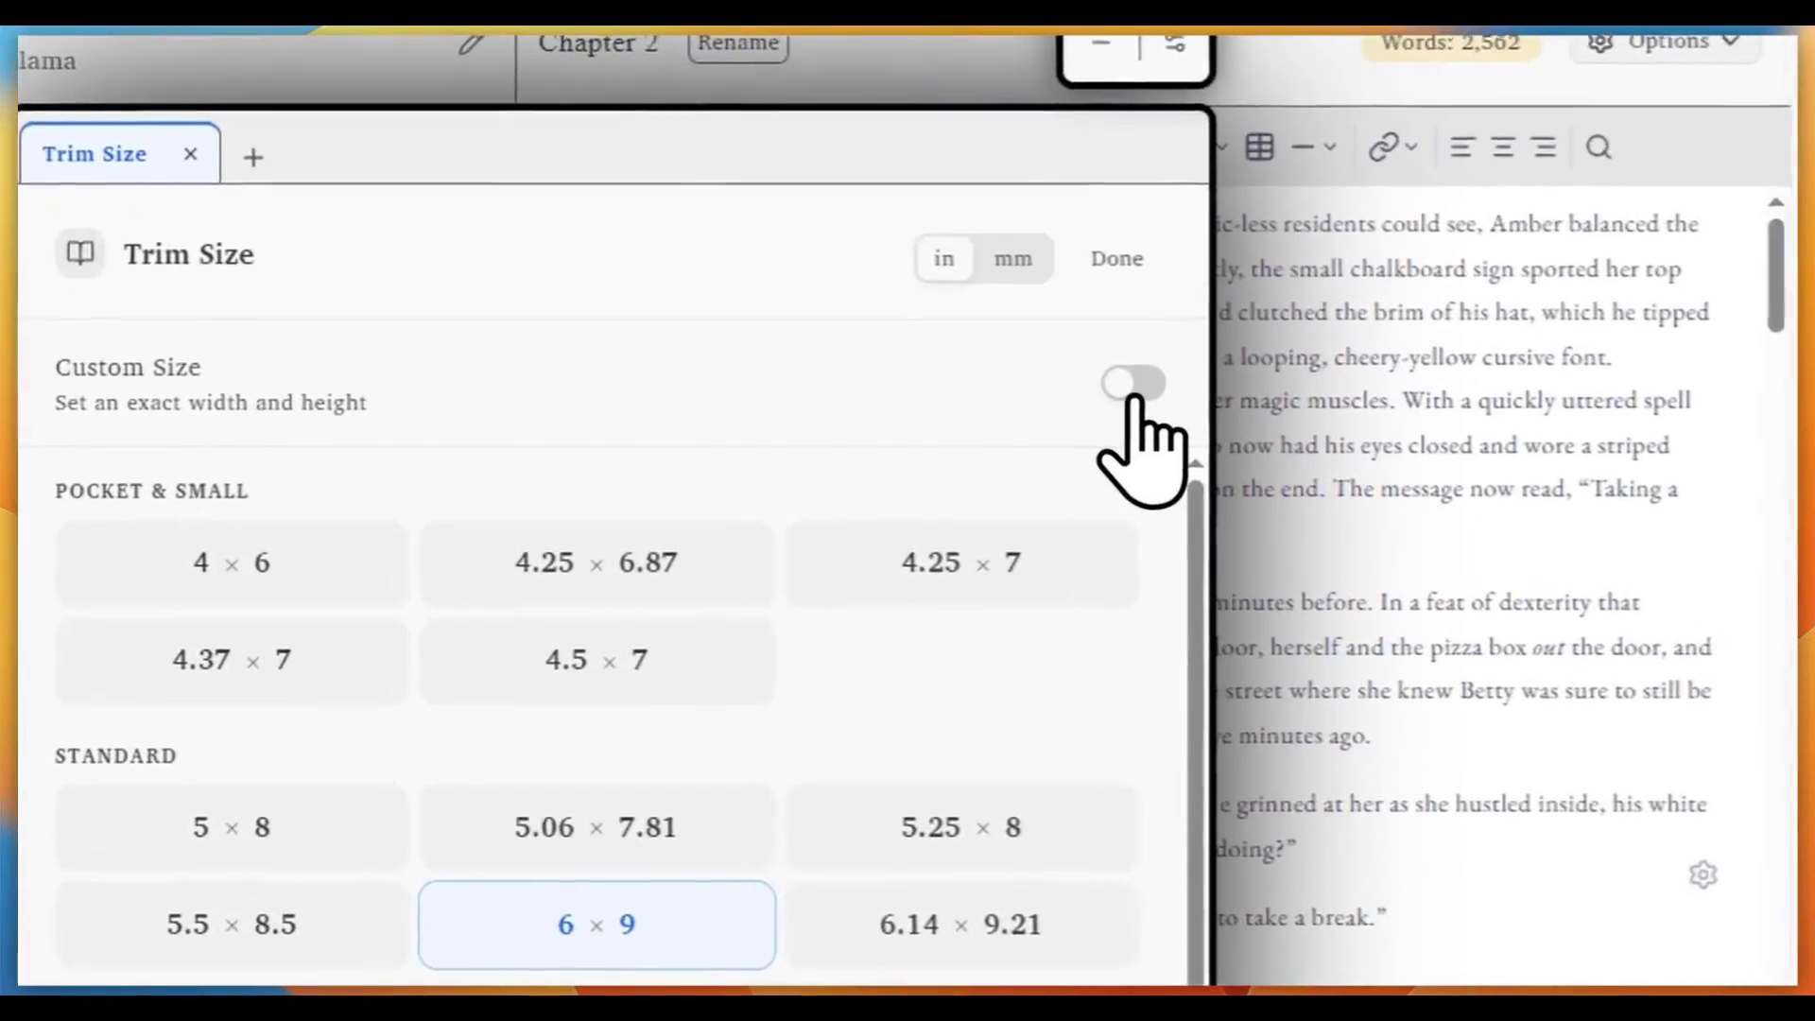
left_click(792, 429)
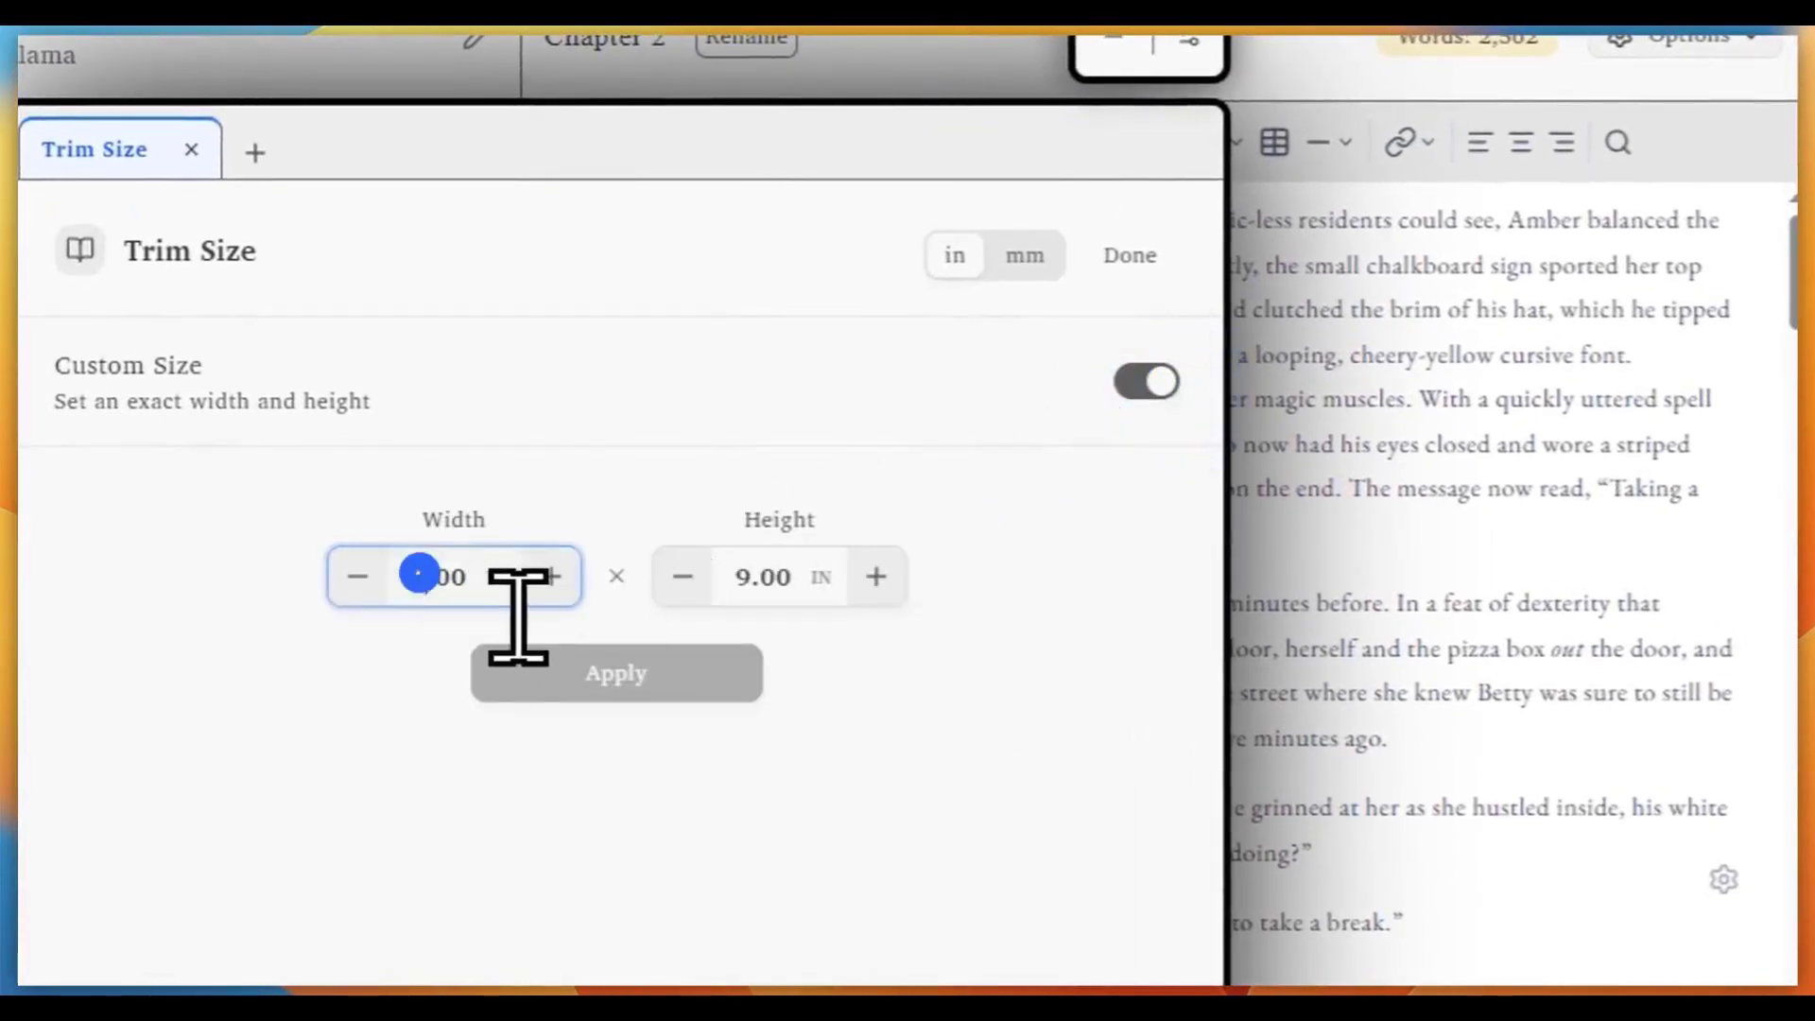
left_click(418, 571)
type("8.50")
key("Tab")
type("8.50")
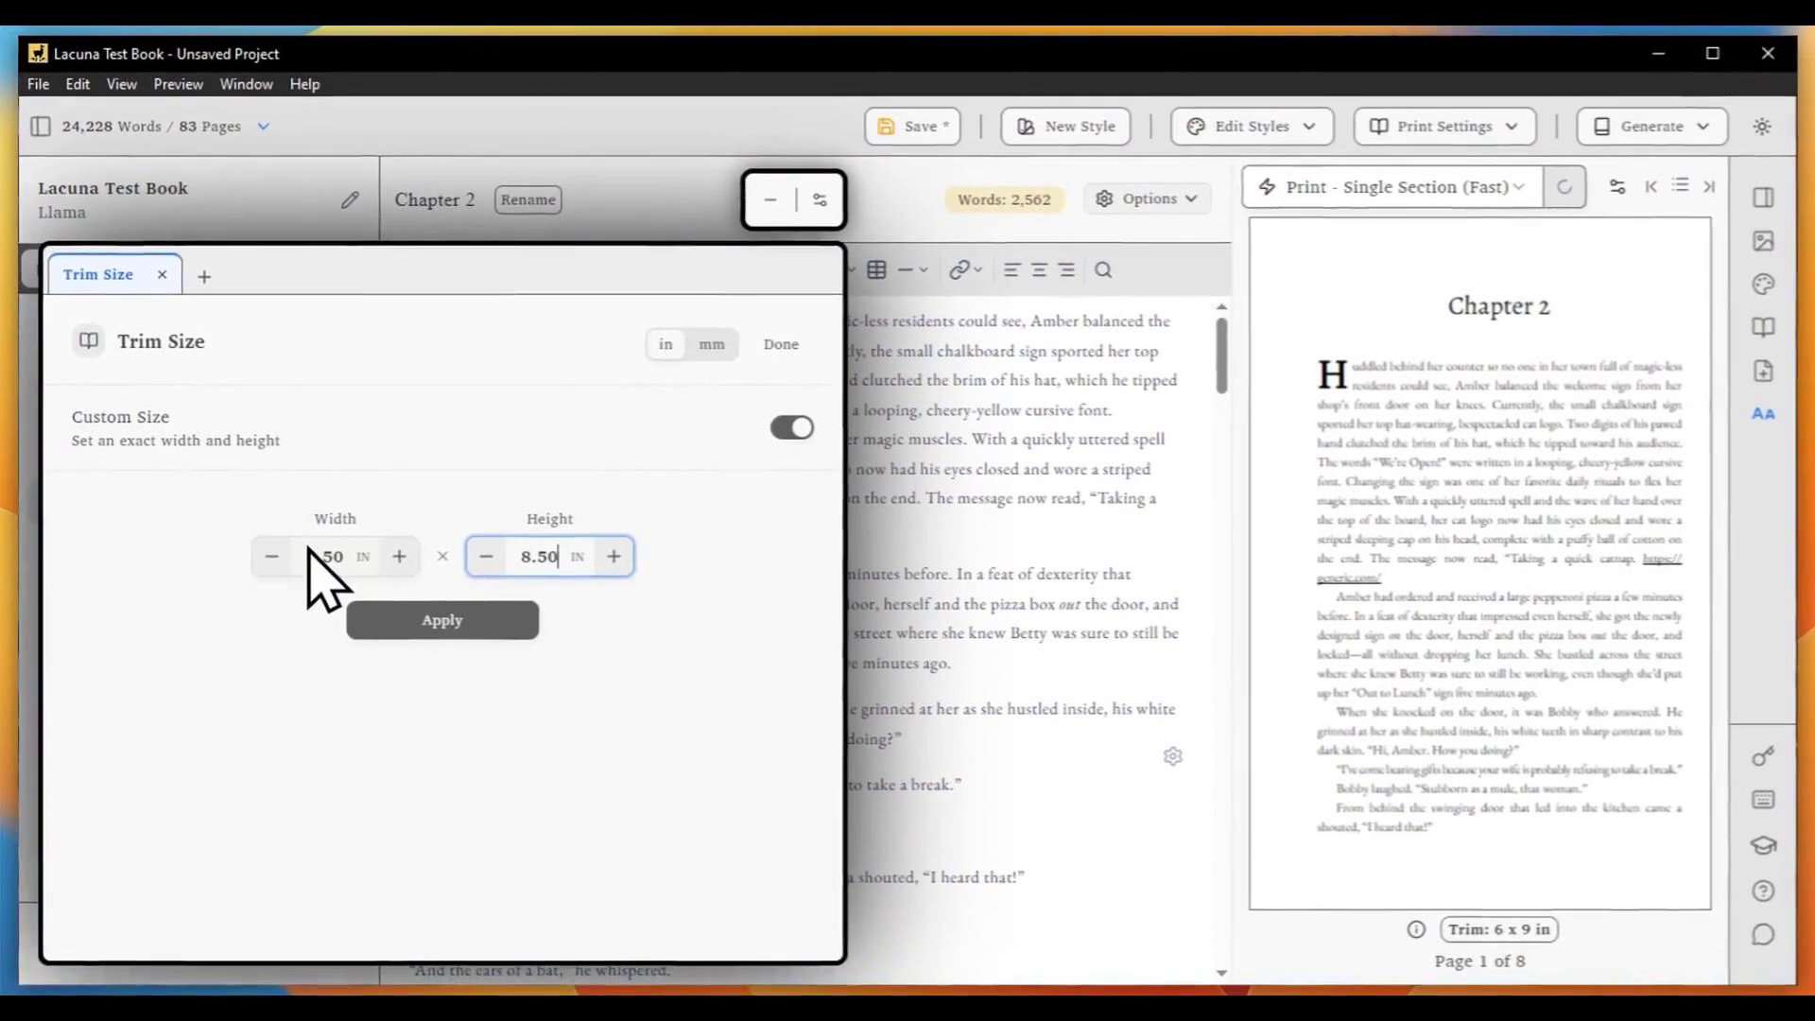
key("Return")
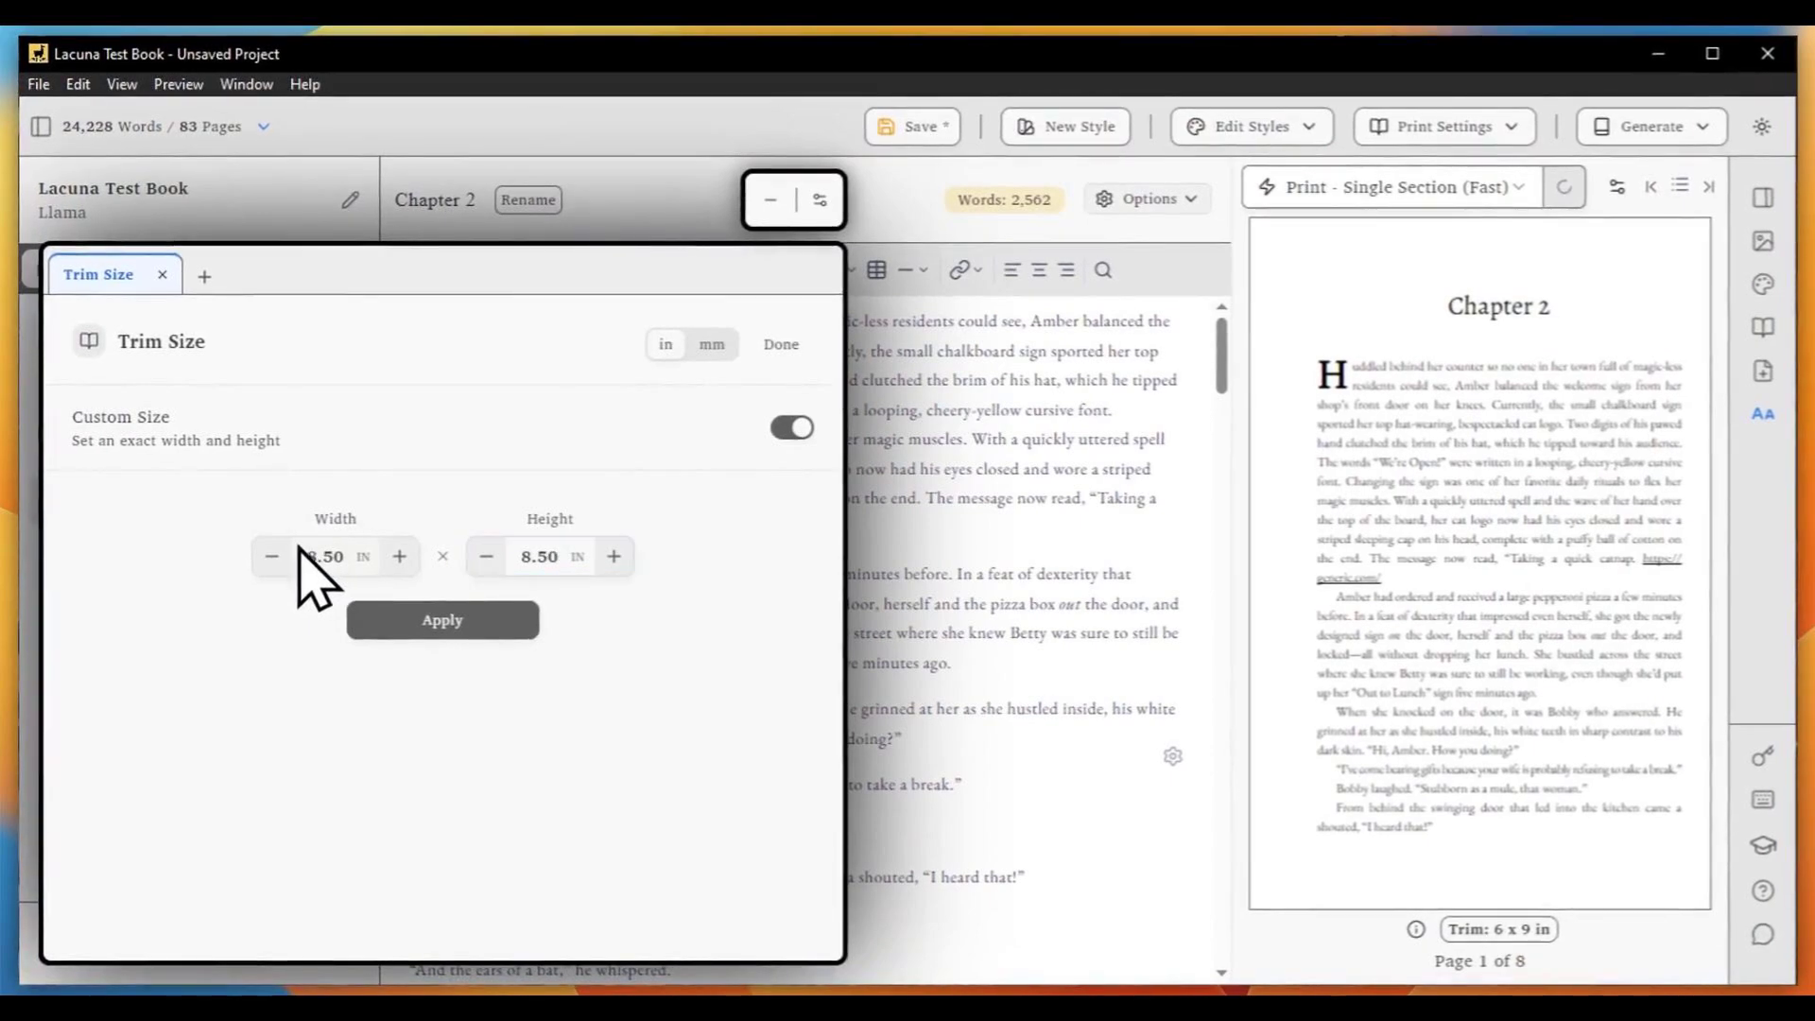
left_click(410, 626)
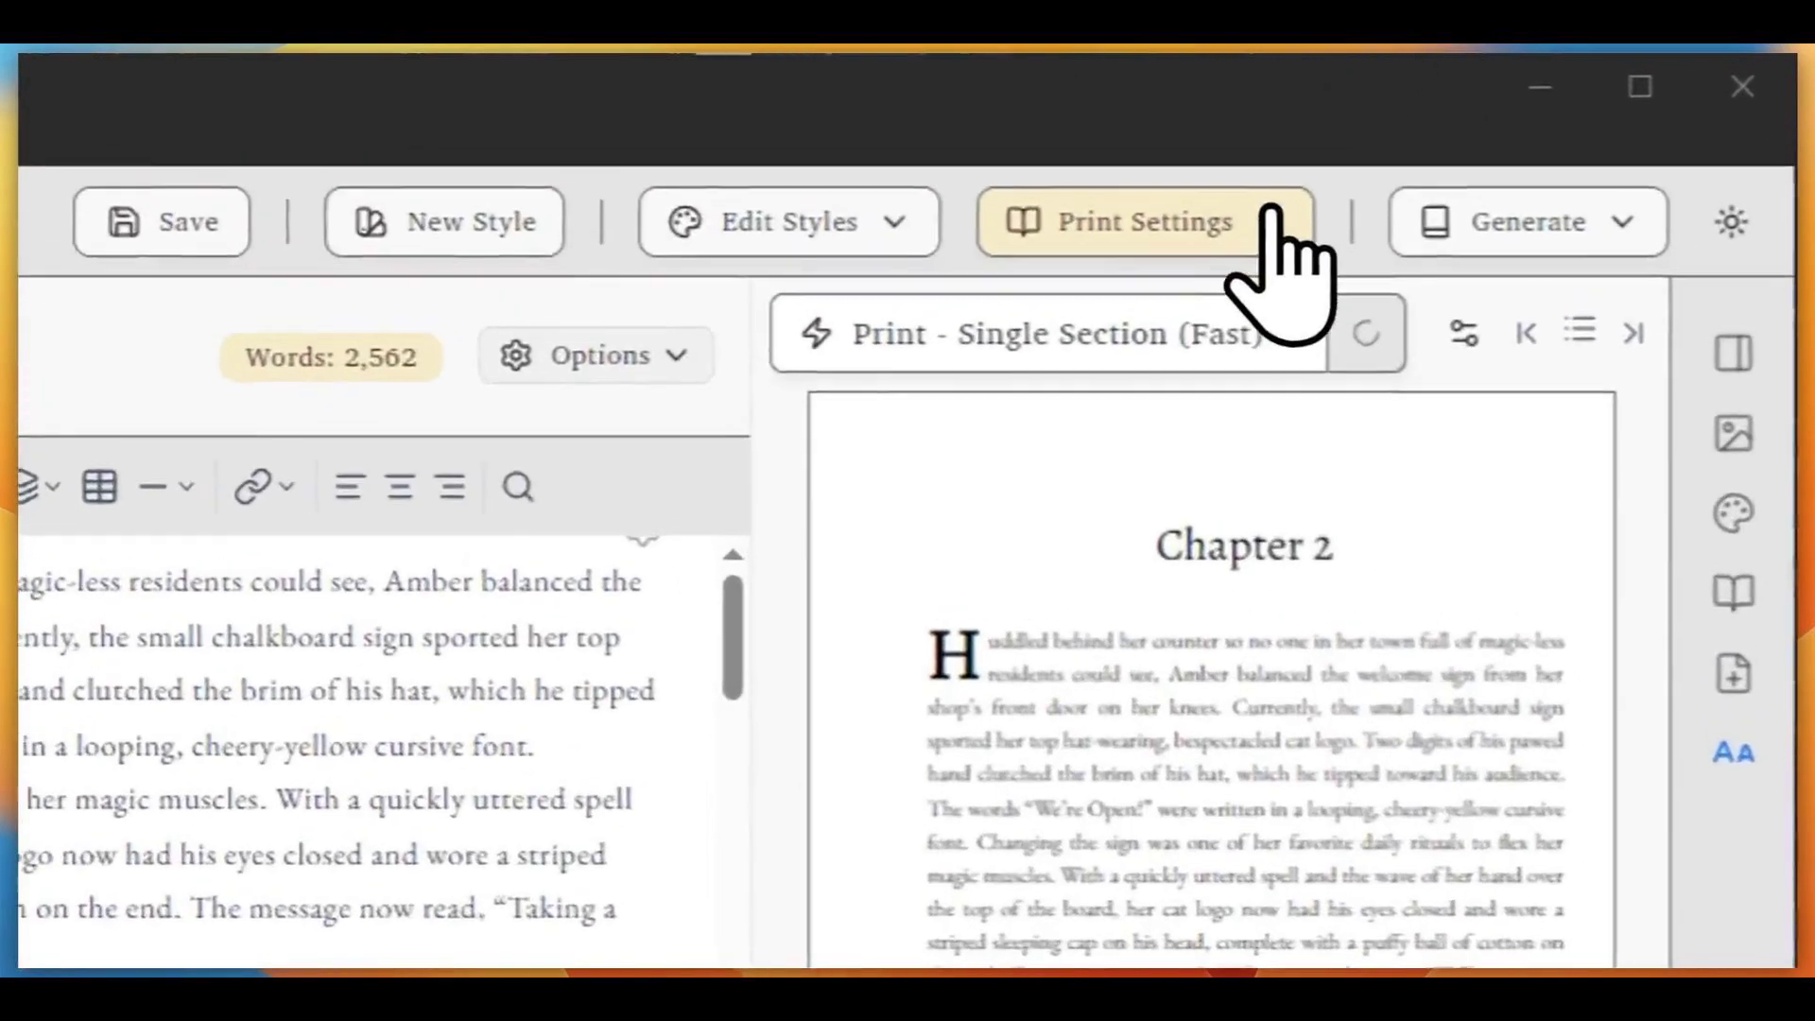
Examine the book-wide header and footer options for chapter opening and front matter pages, and close them
left_click(1512, 144)
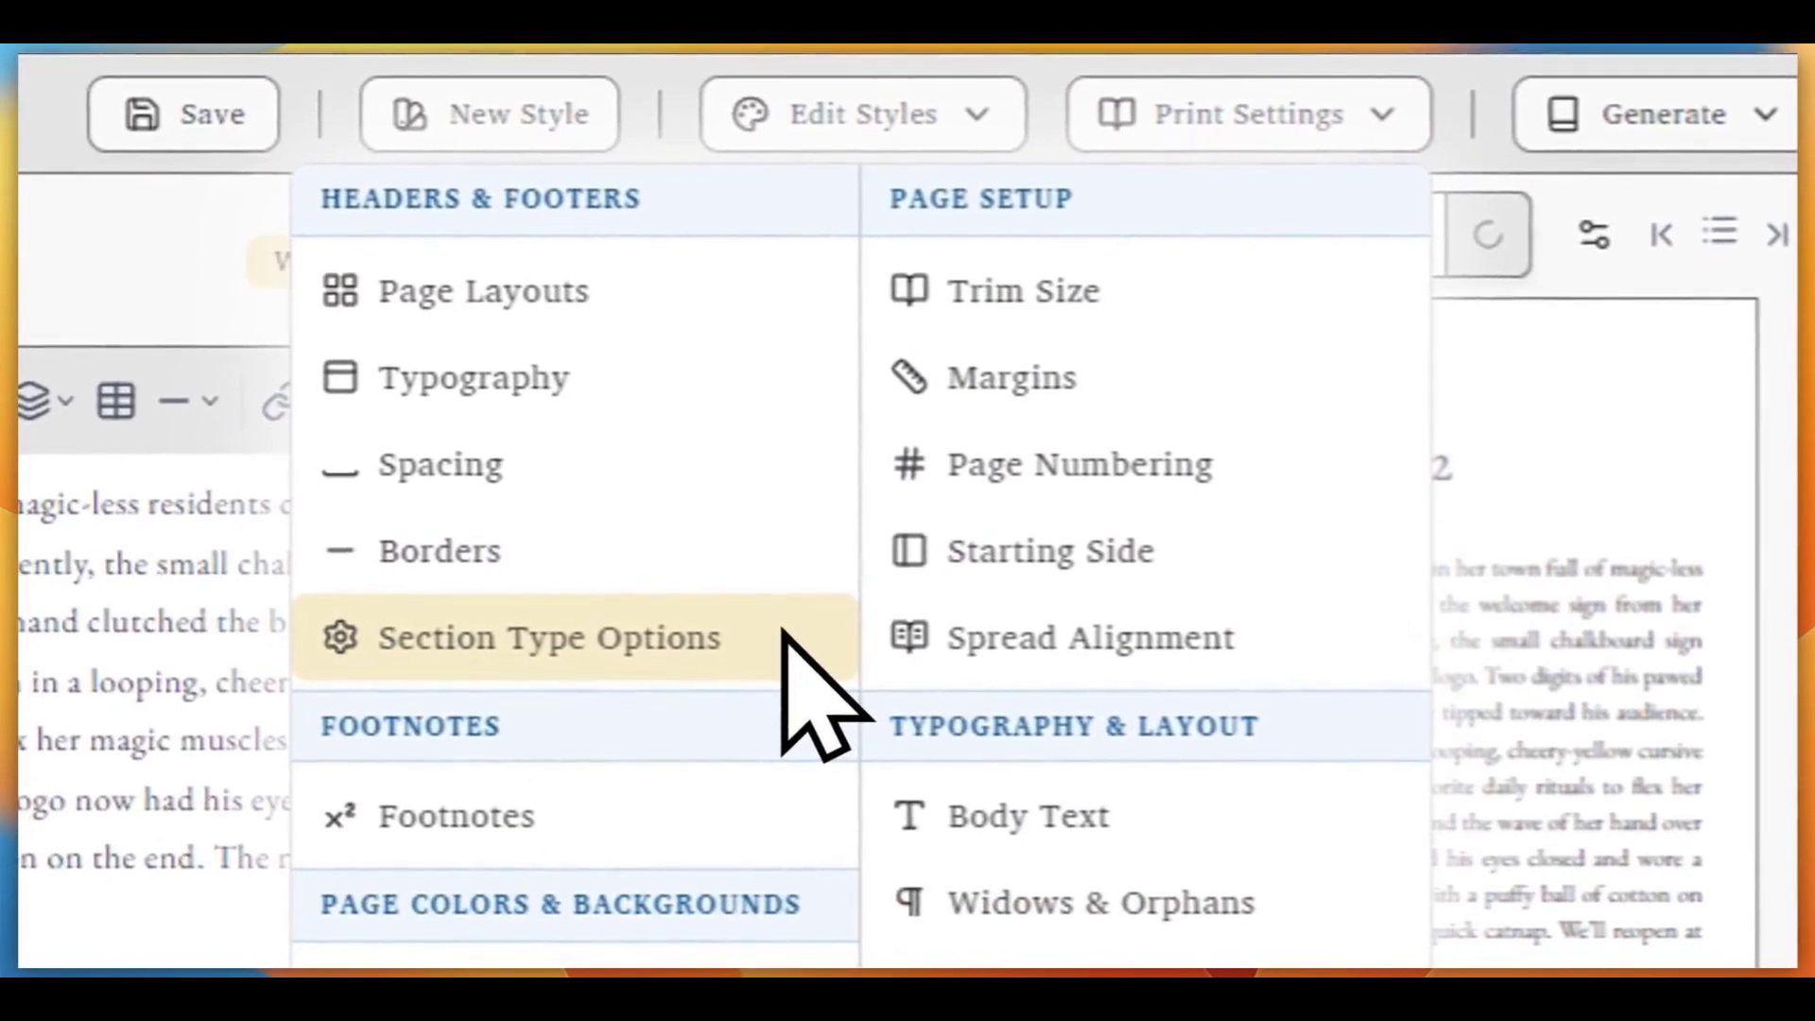
left_click(784, 643)
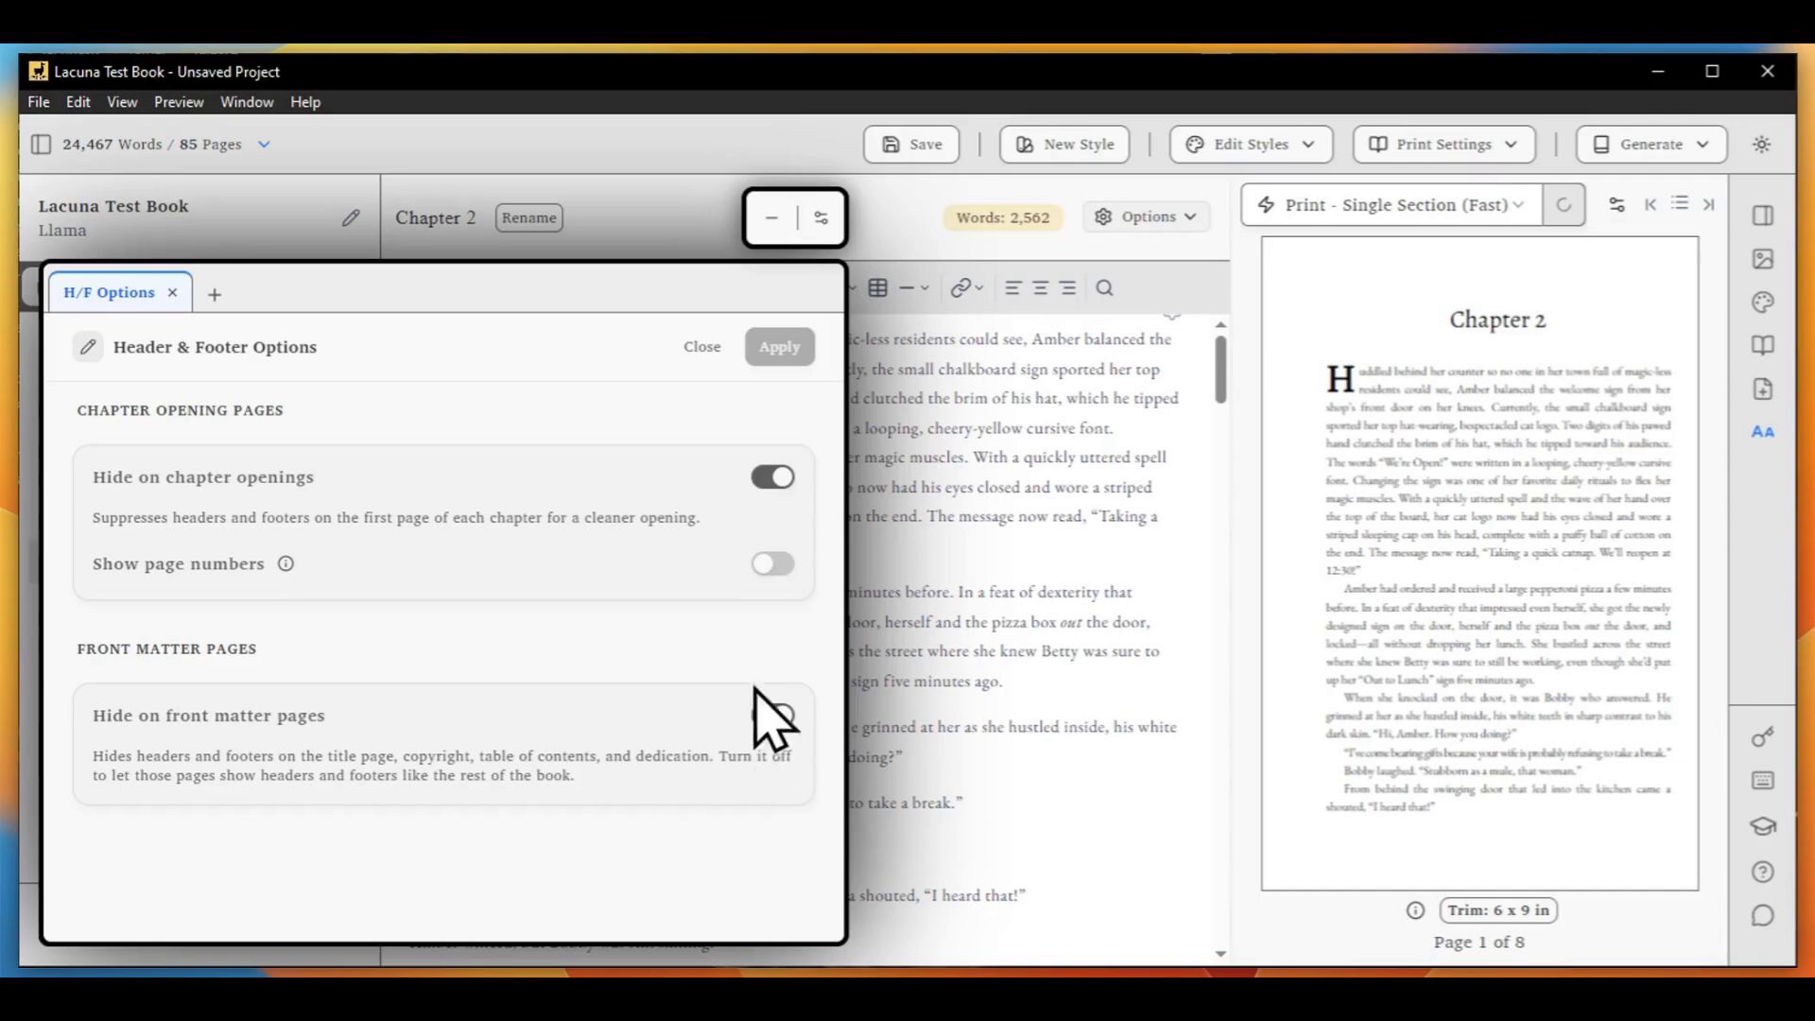
left_click(172, 292)
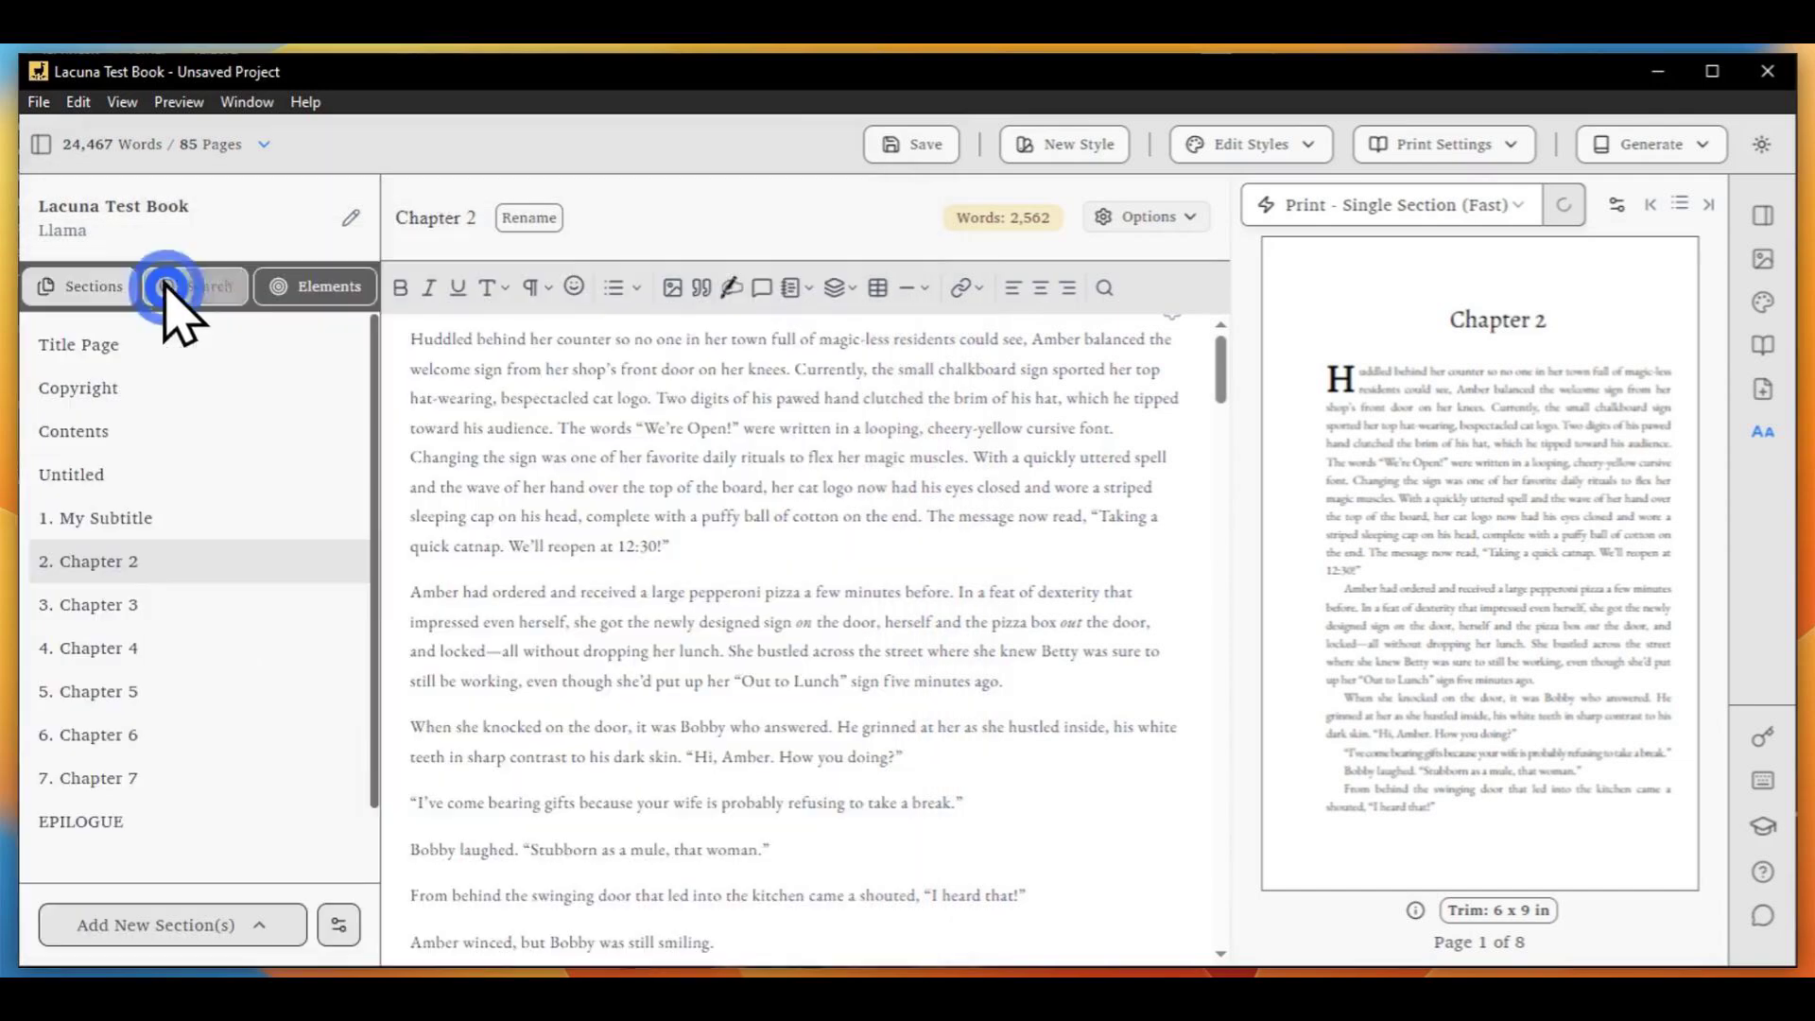
Open the Headers & Footers options in Chapter 2's section print settings
left_click(1175, 235)
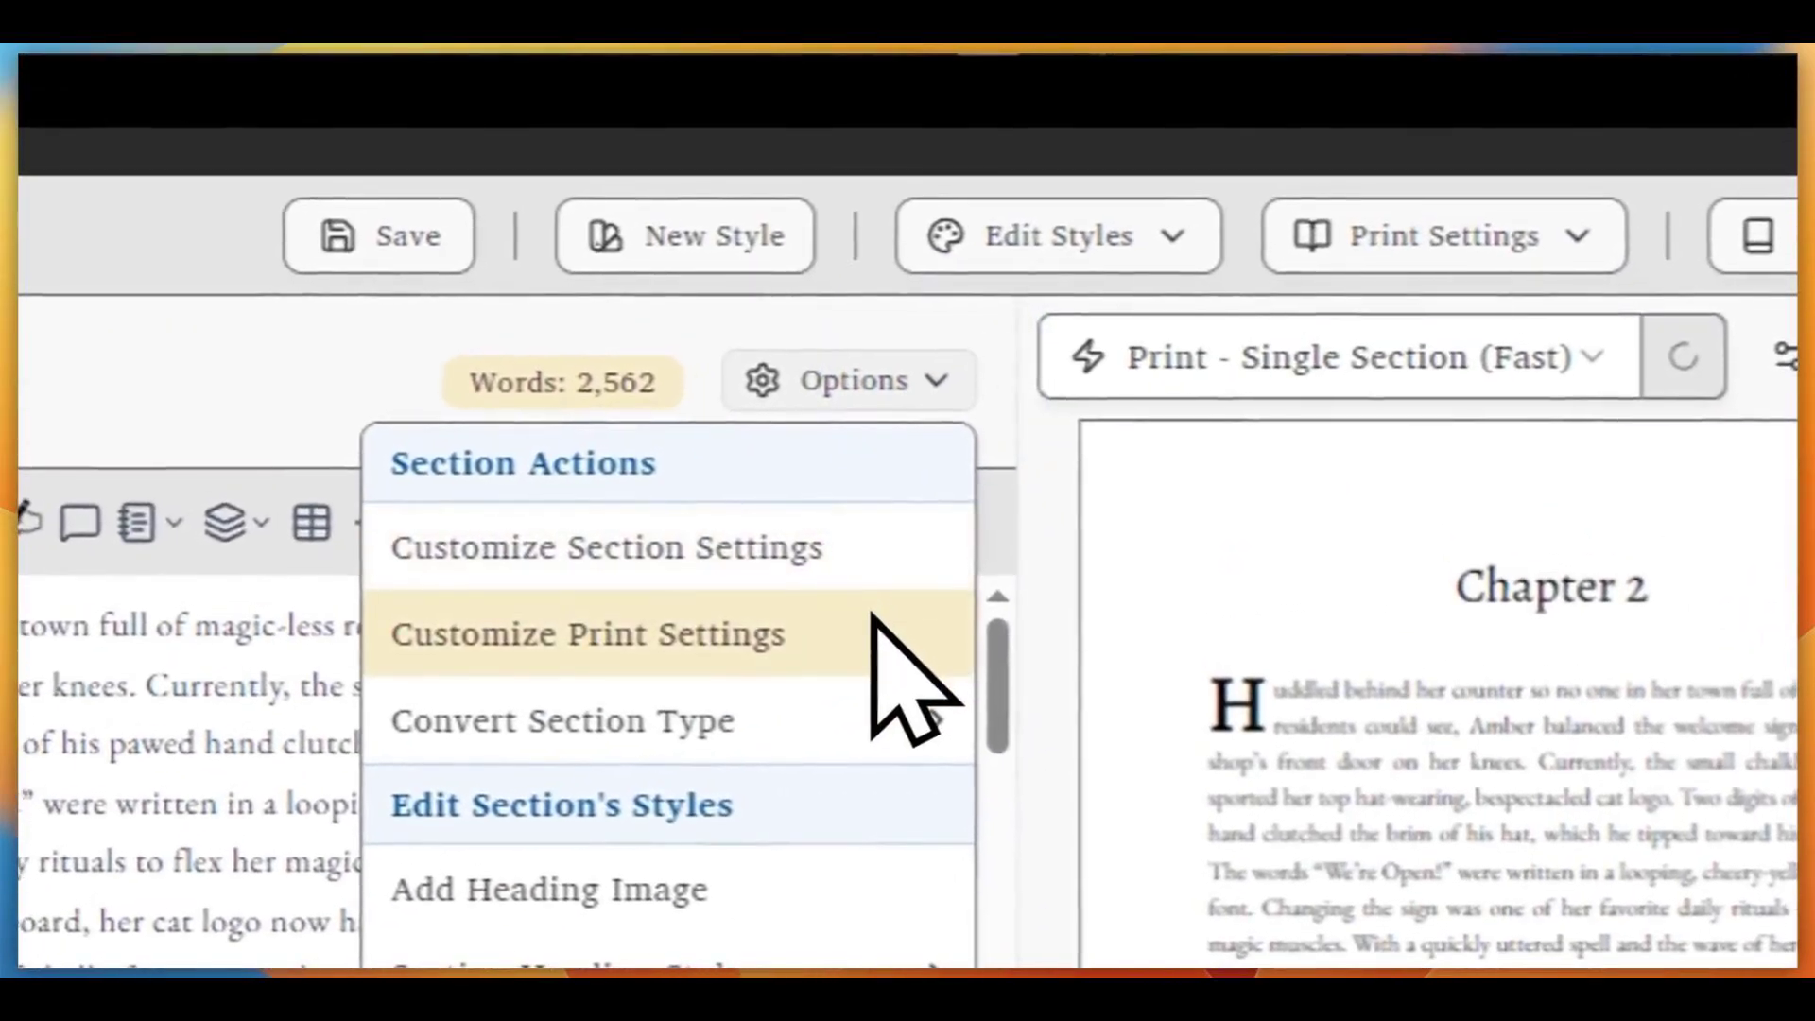
left_click(871, 624)
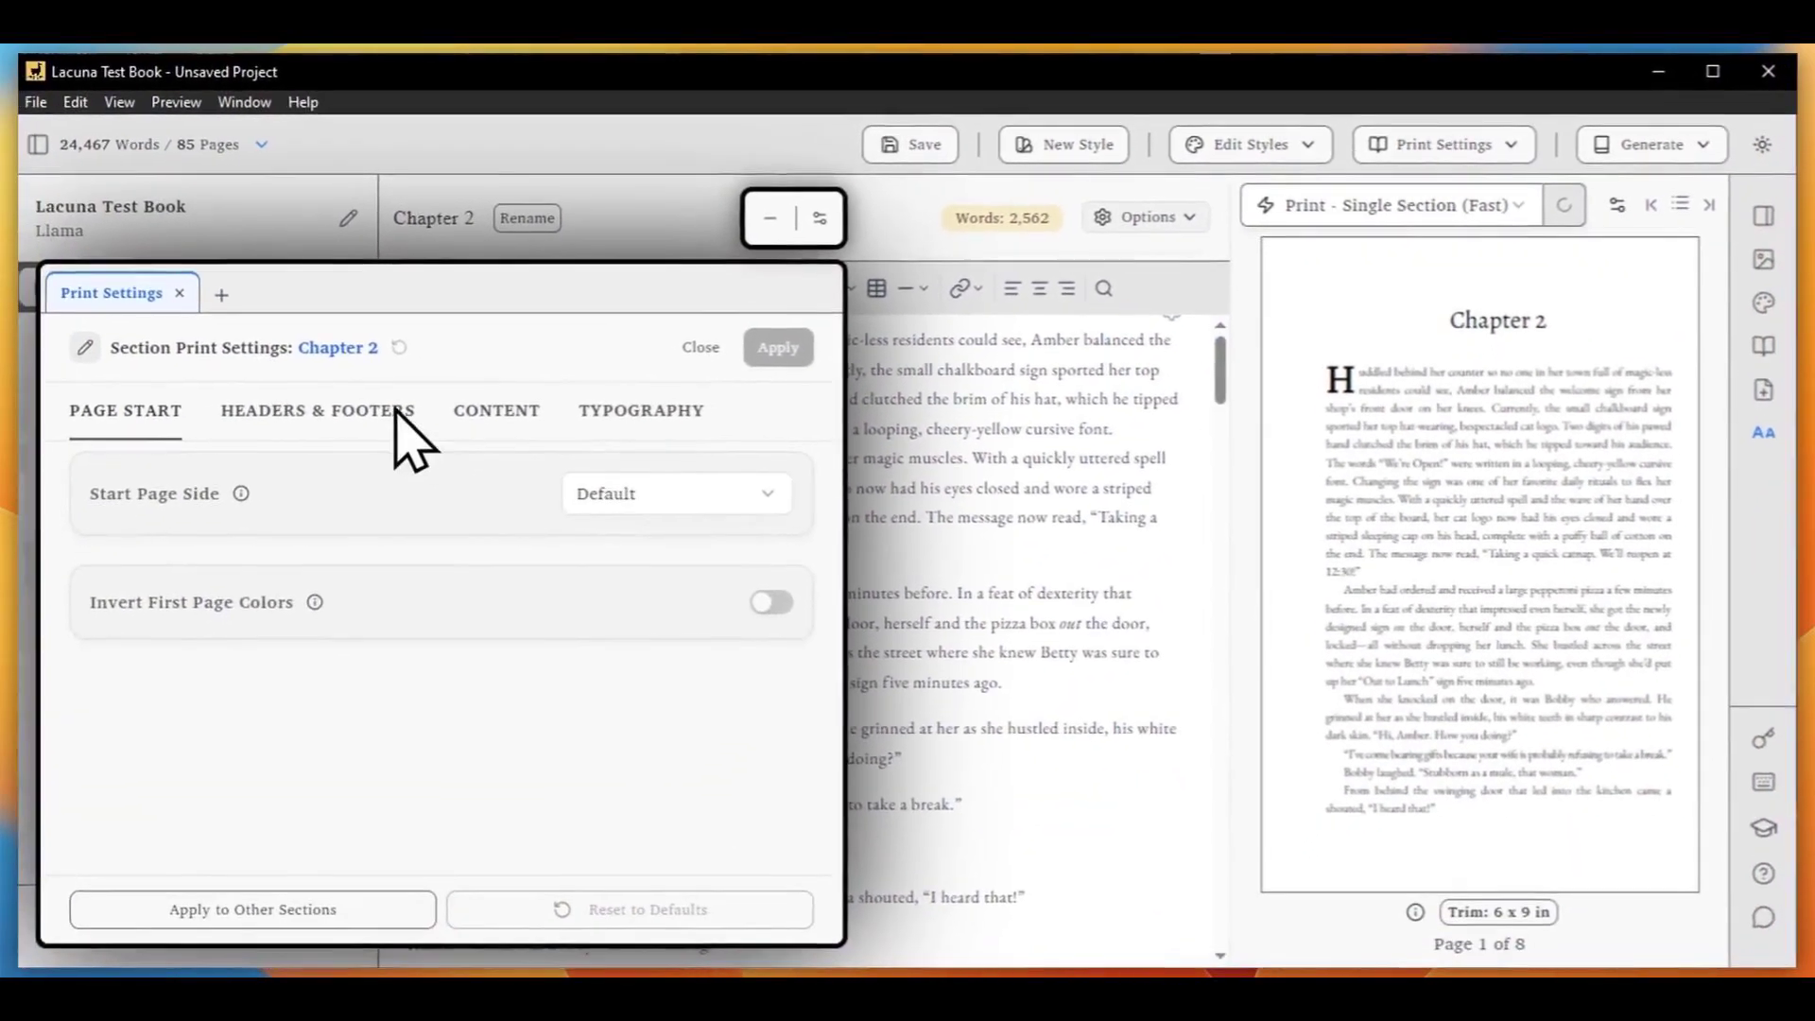
left_click(393, 412)
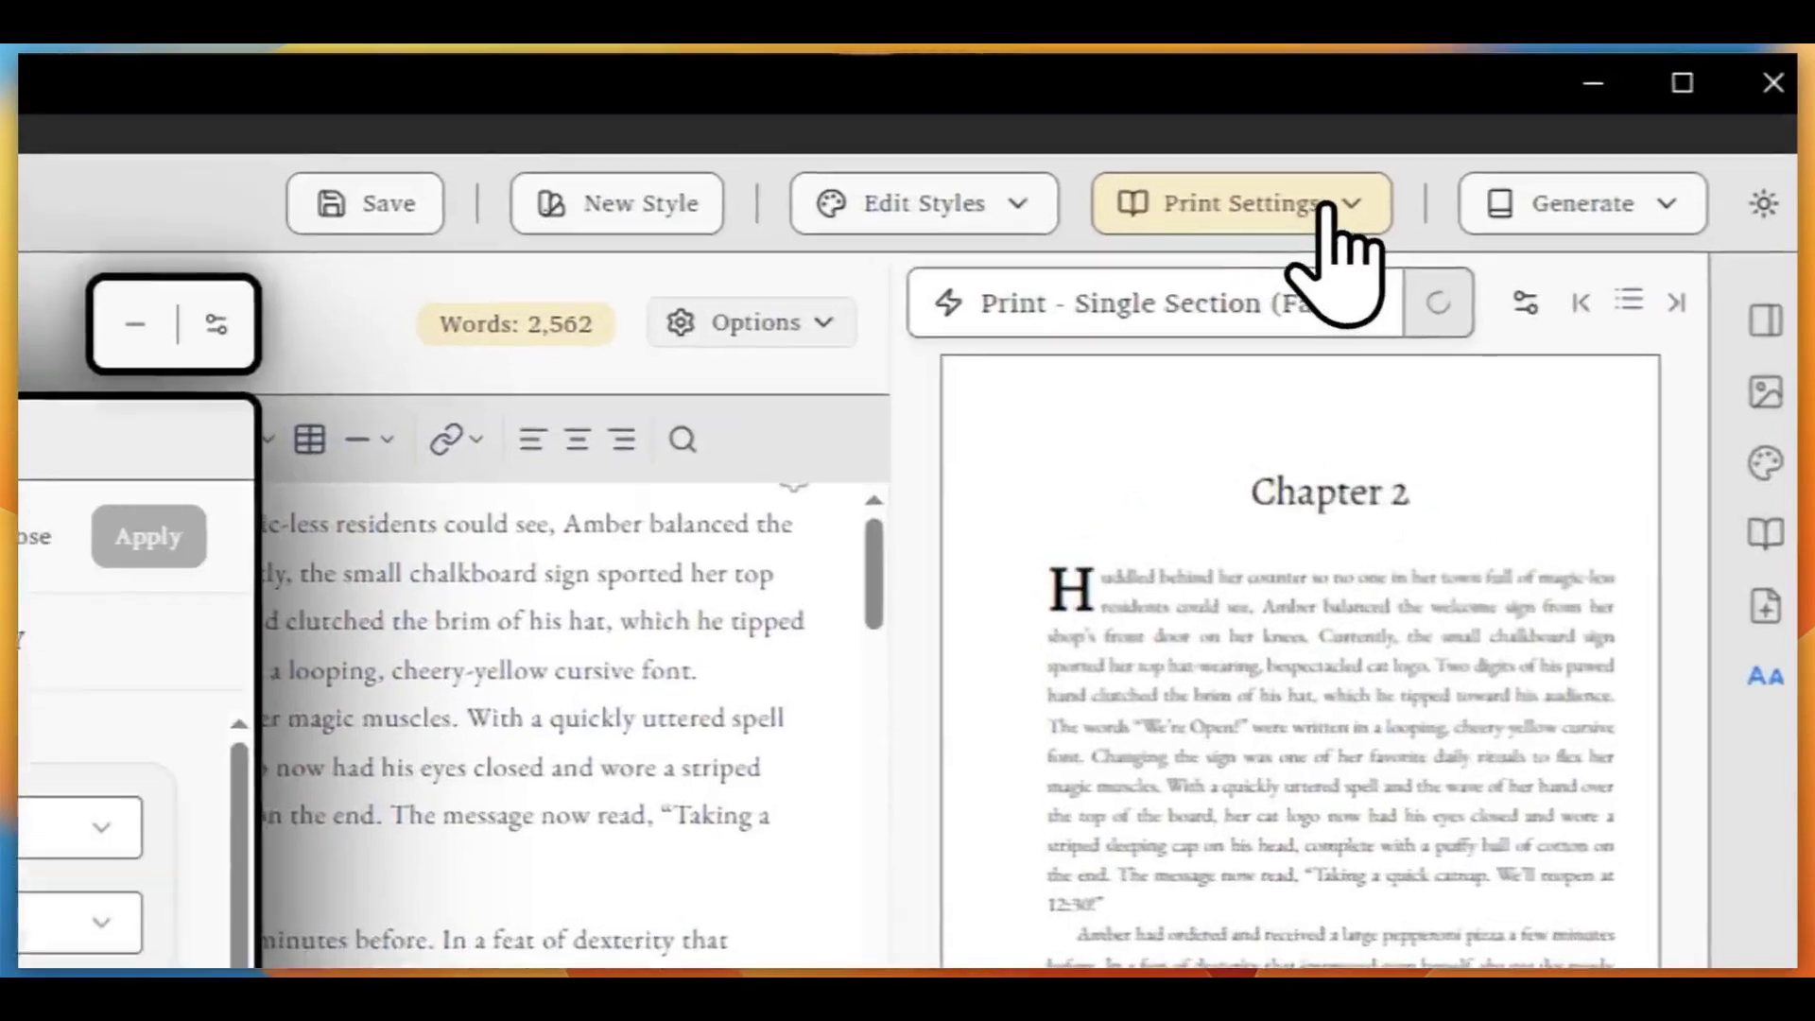
Create a new header and footer page layout preset with the group name AnythingYouWant
left_click(1480, 144)
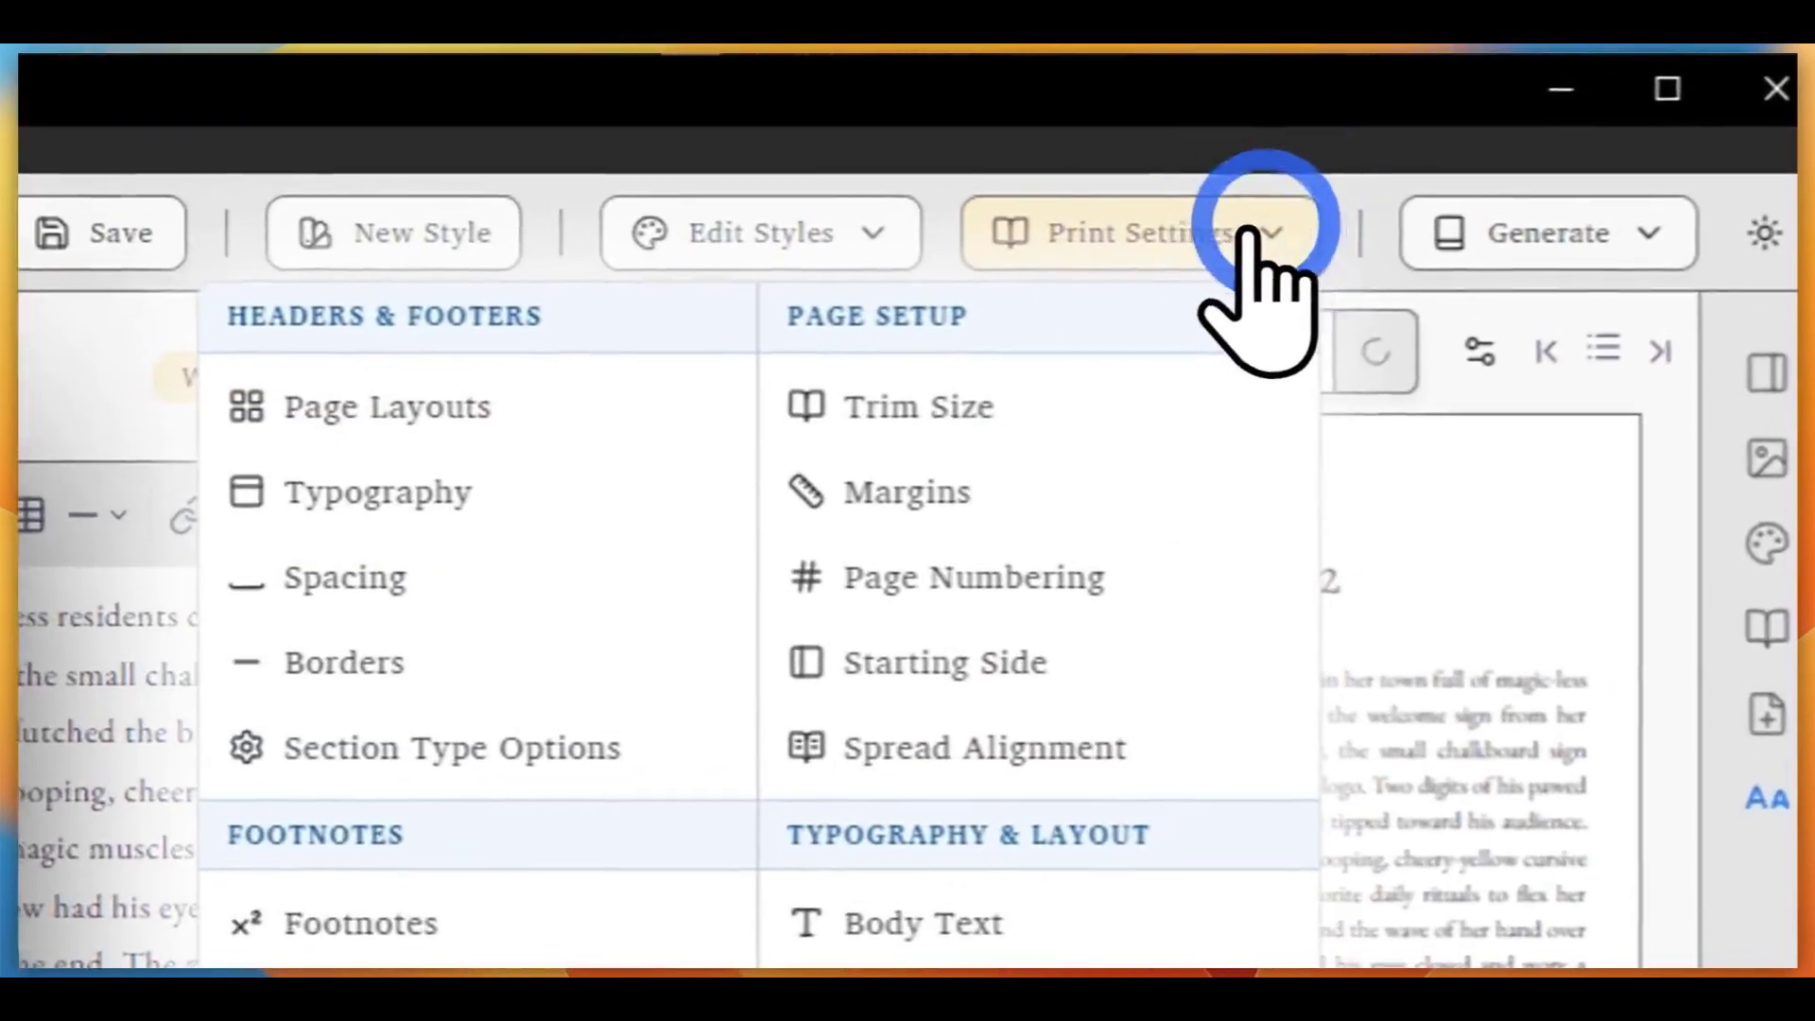
left_click(553, 410)
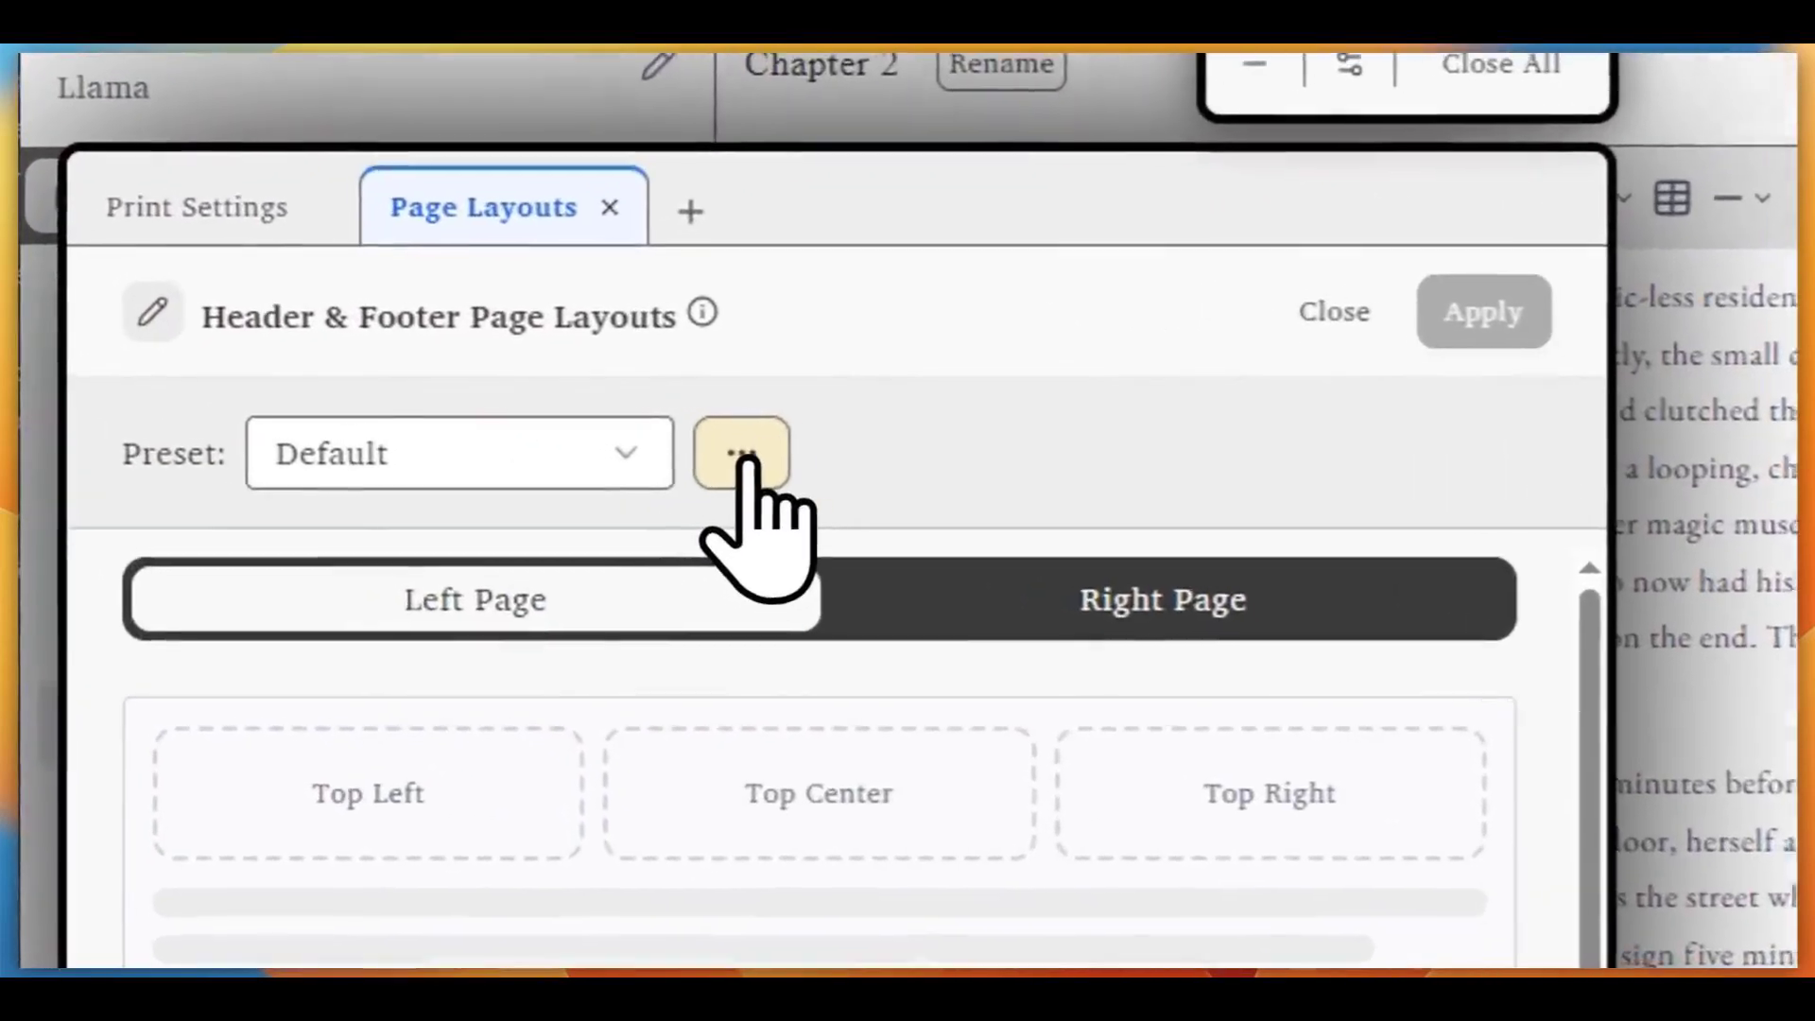
left_click(391, 420)
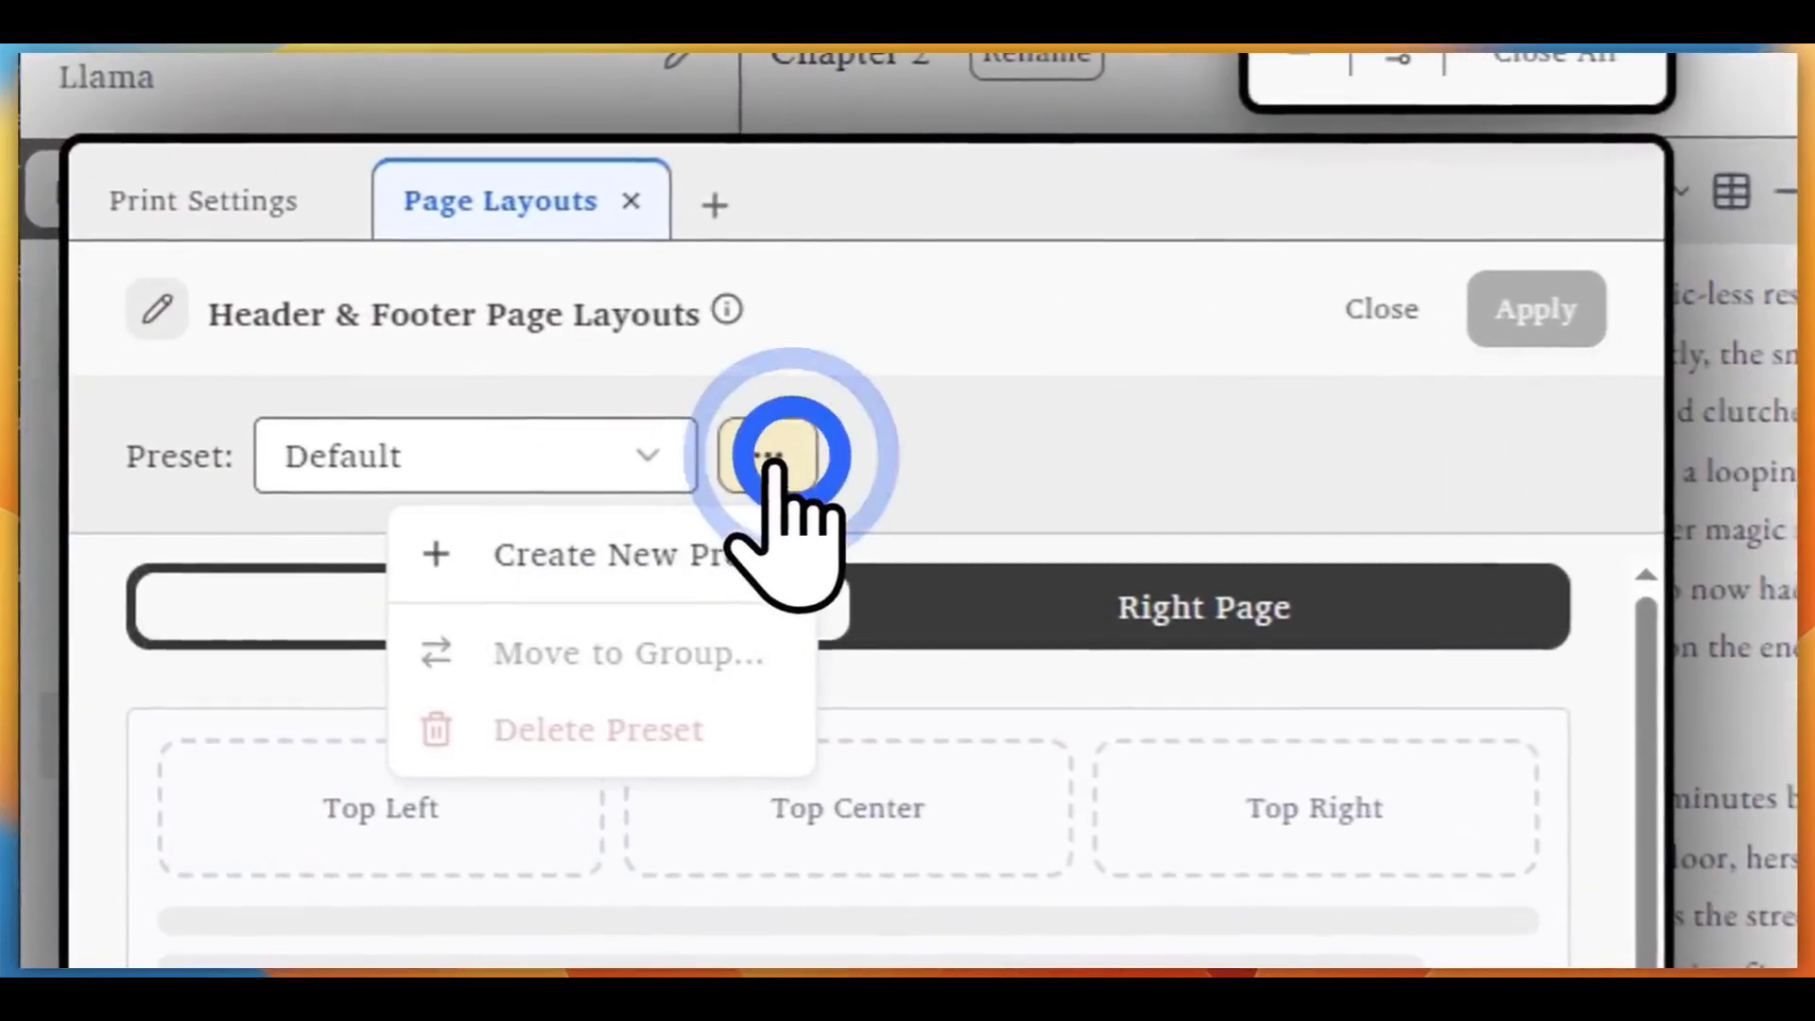
left_click(781, 559)
left_click(1533, 717)
type("AnythingYouWant")
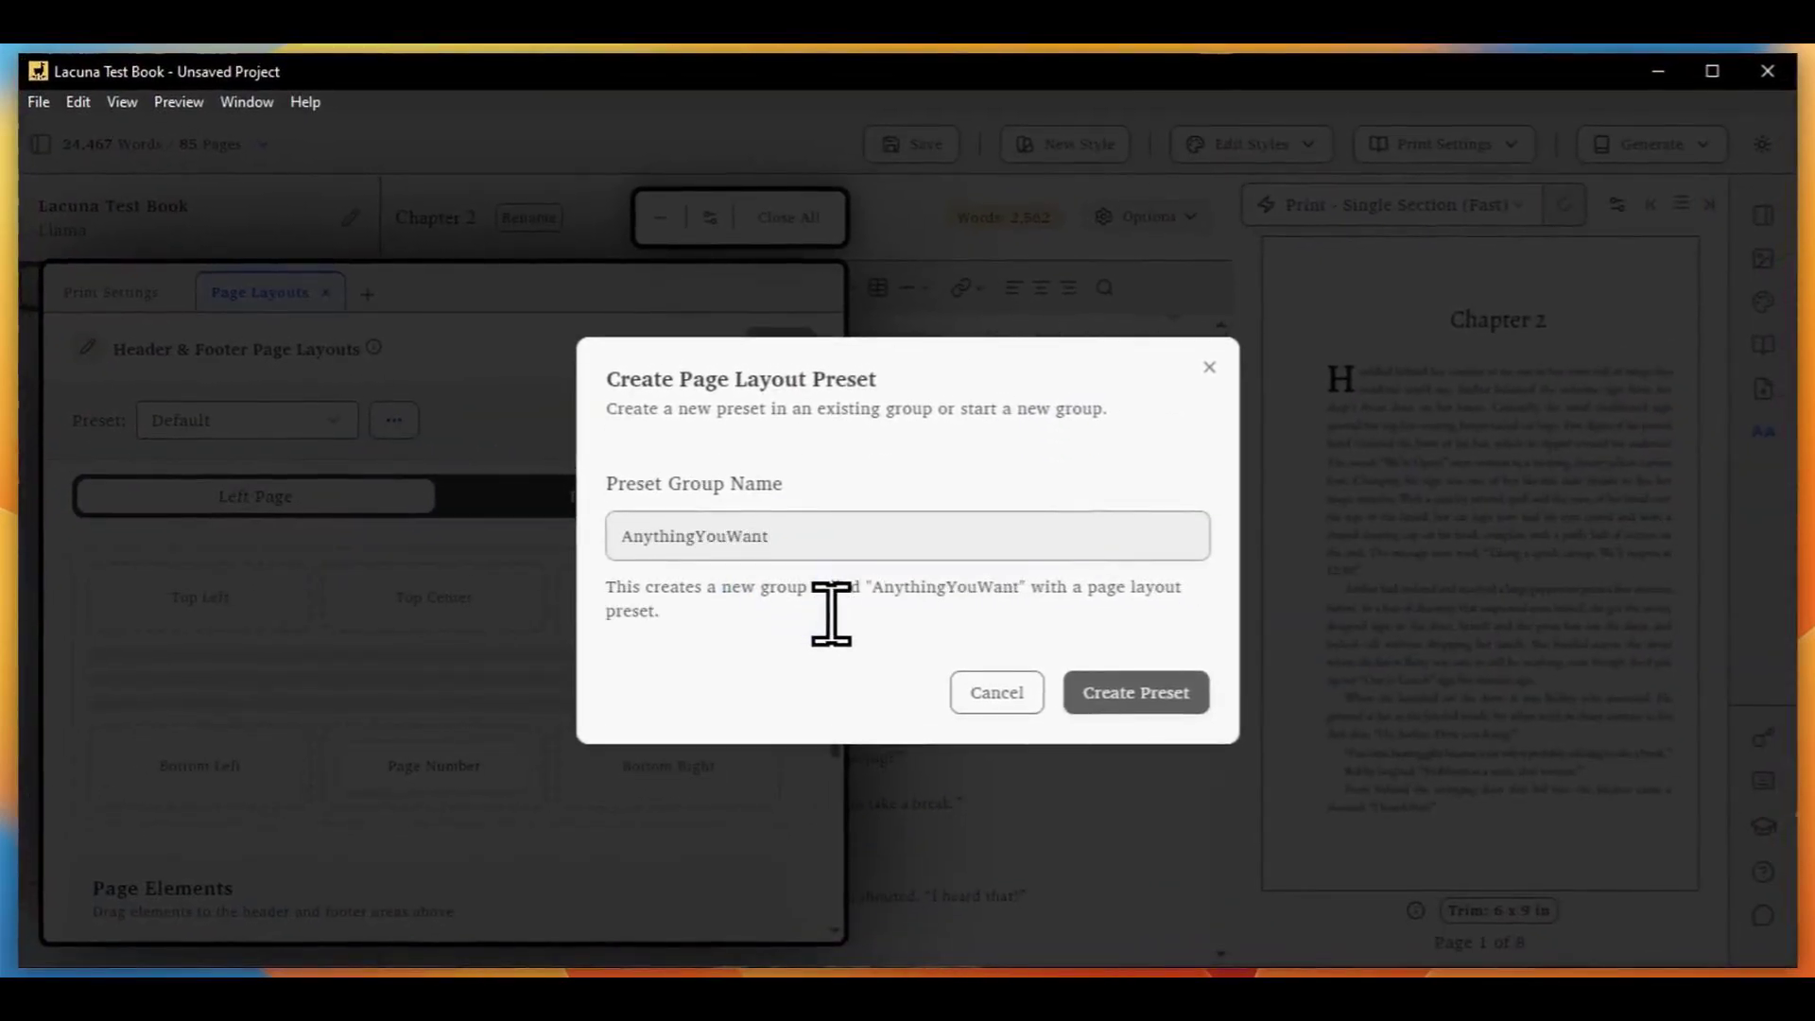
left_click(1077, 693)
Place the Author Name element in the left page's top center header area and apply the page layout
scroll(628, 668, "down", 3)
left_click_drag(508, 677, 406, 596)
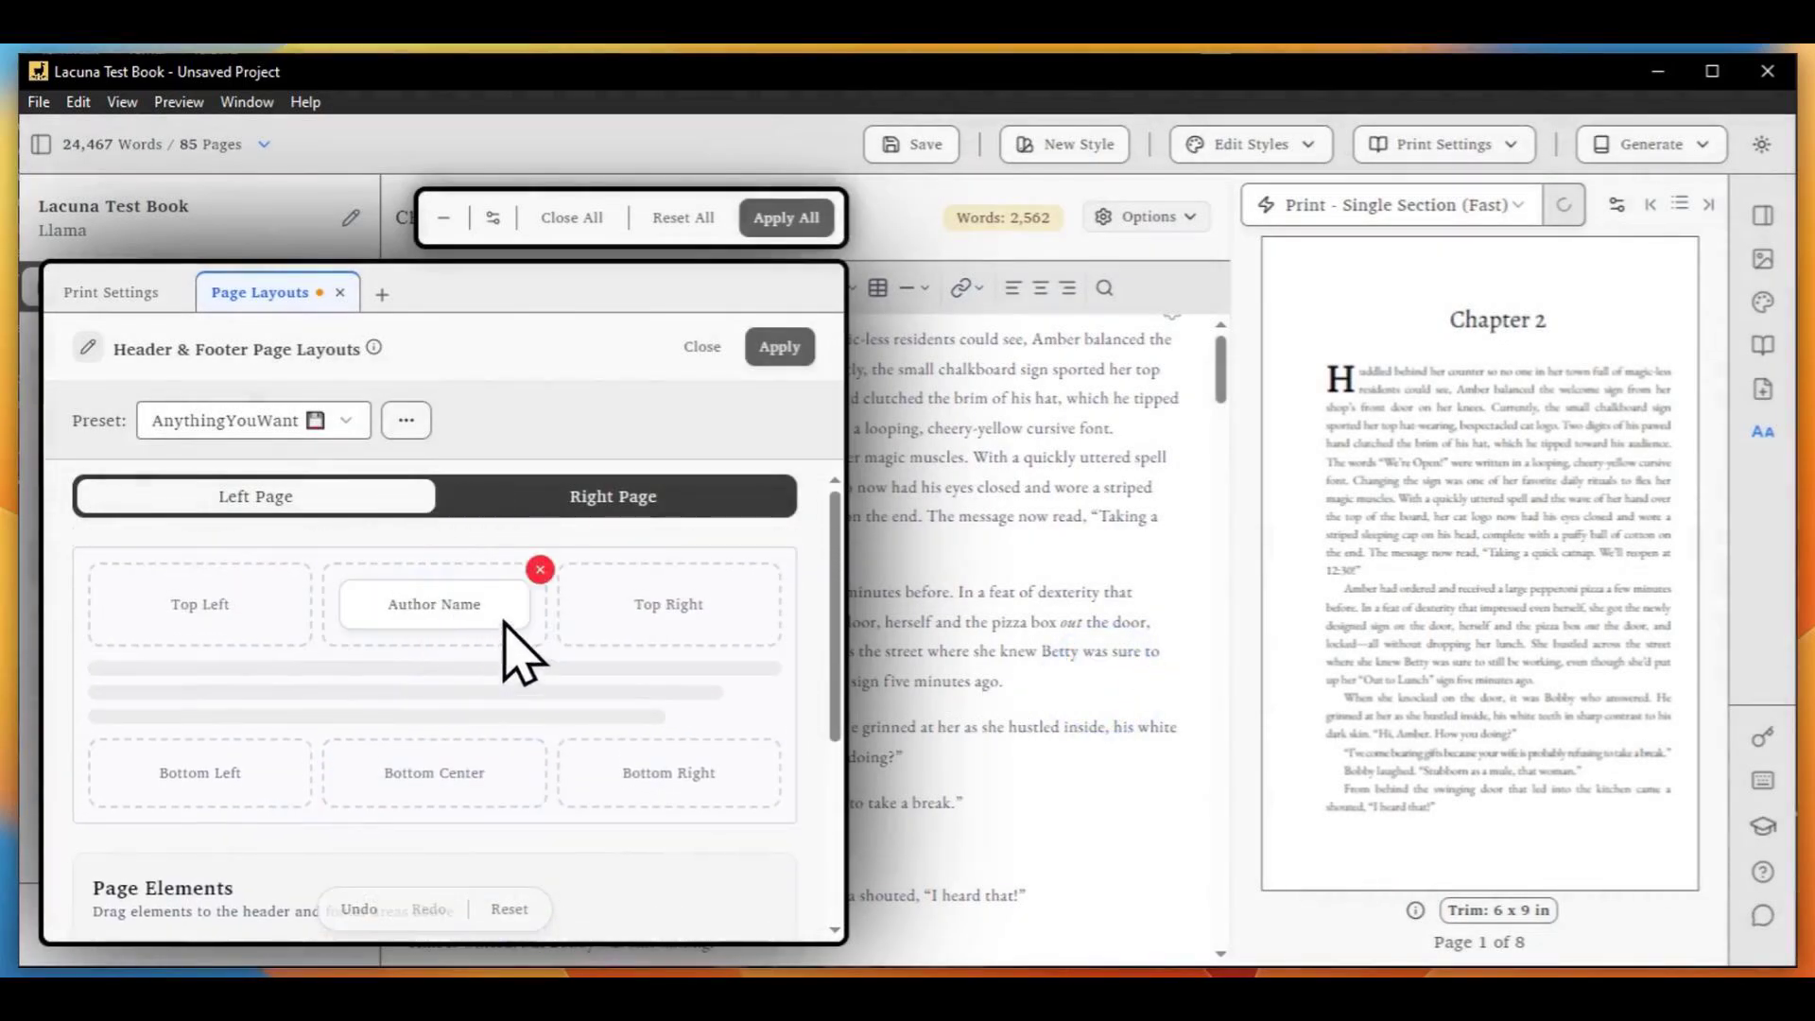
left_click(777, 347)
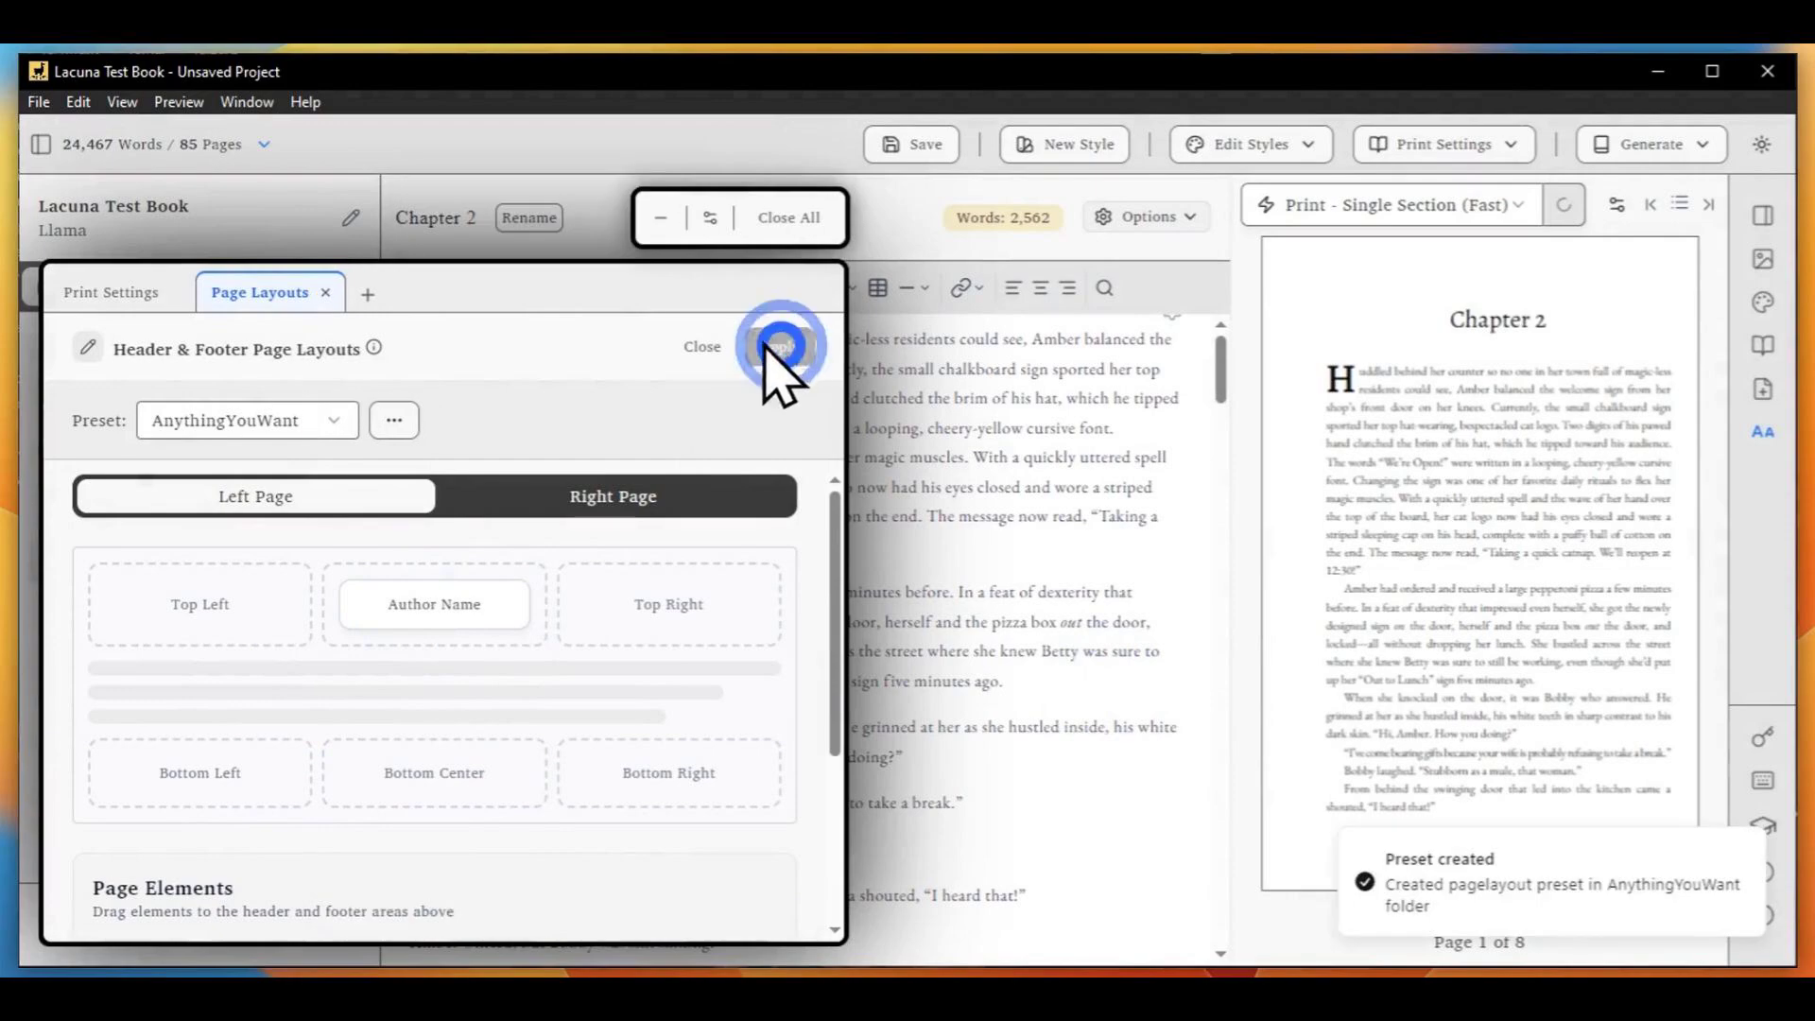
Set Chapter 2's First Page layout preset to AnythingYouWant and view its page number and border options
left_click(106, 295)
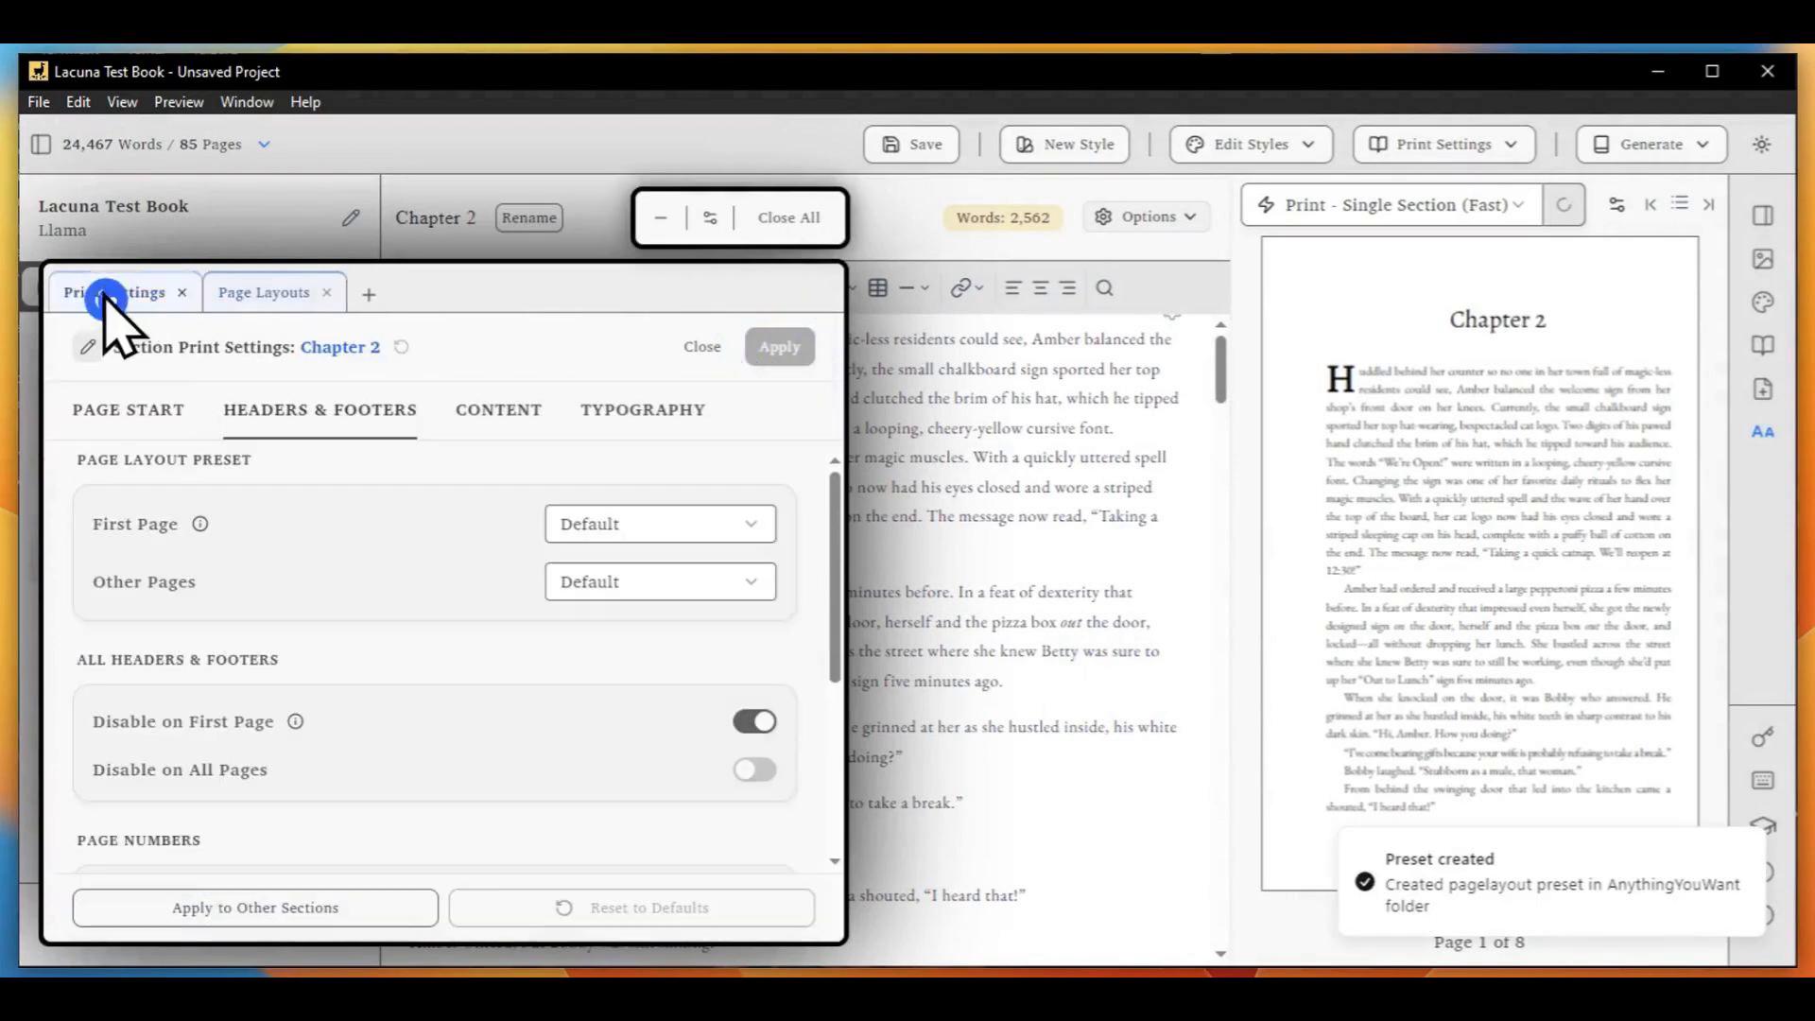
left_click(746, 522)
left_click(741, 661)
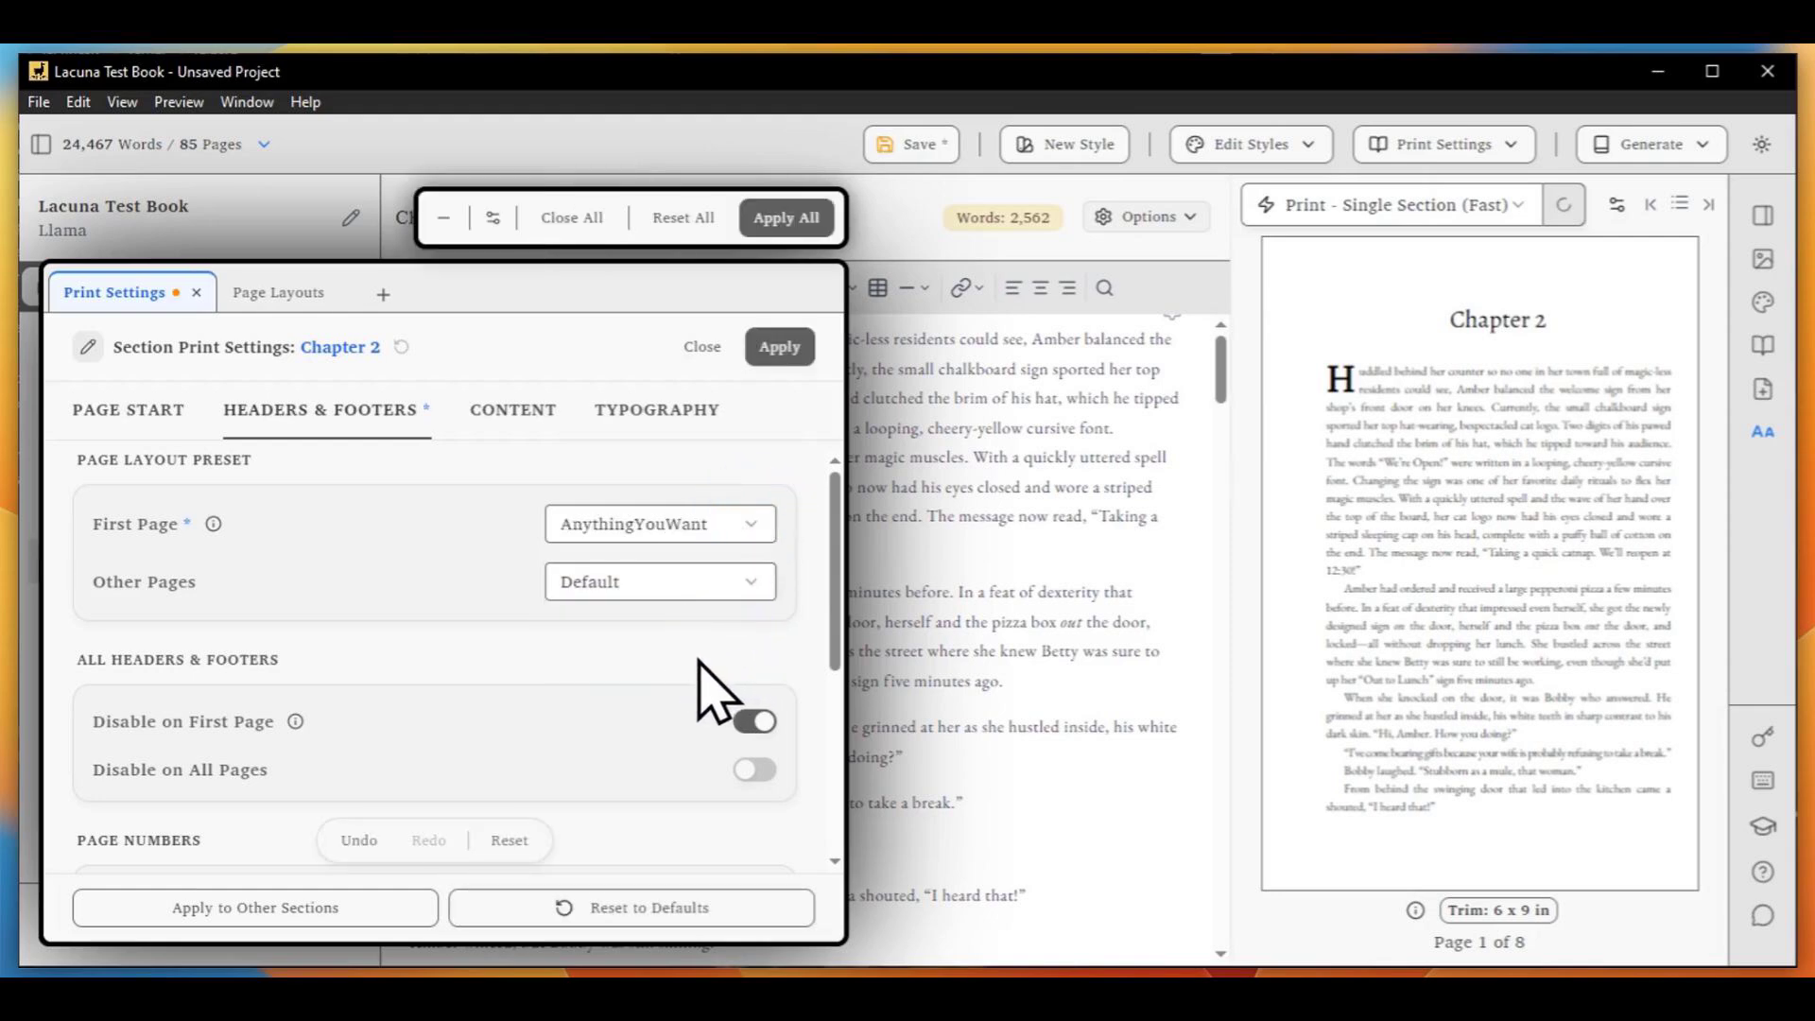
left_click_drag(827, 609, 815, 775)
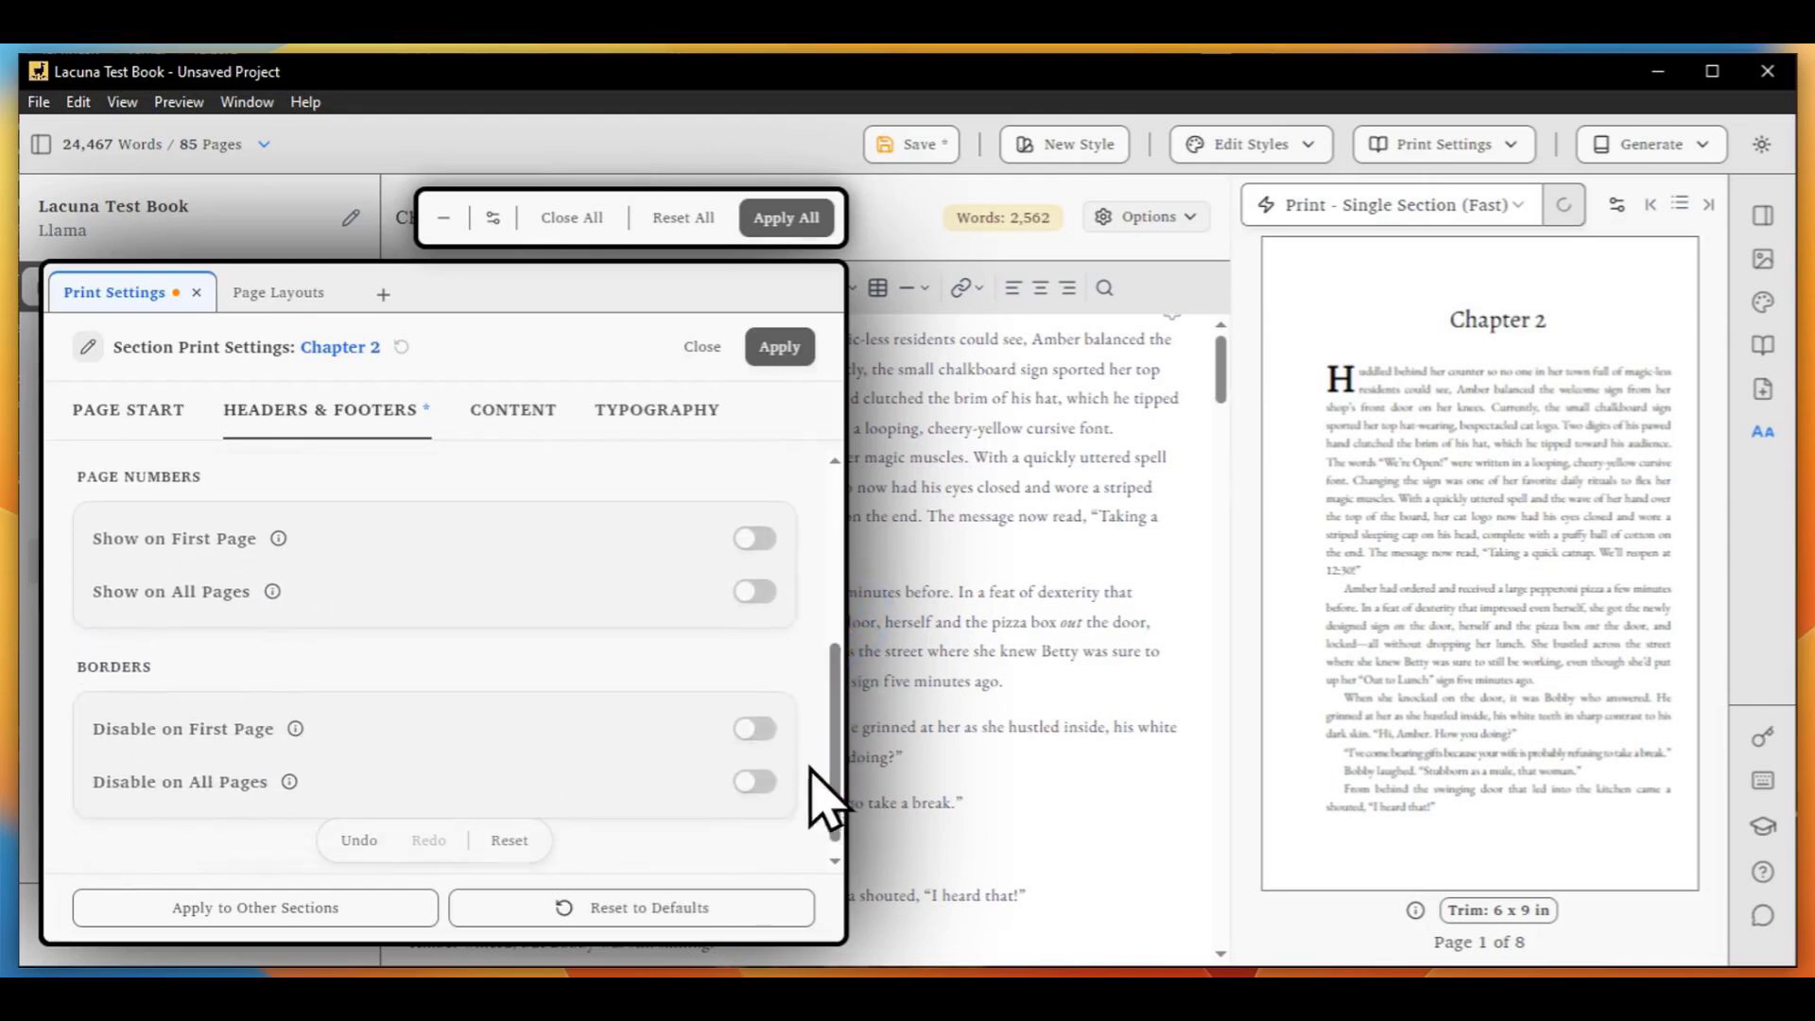